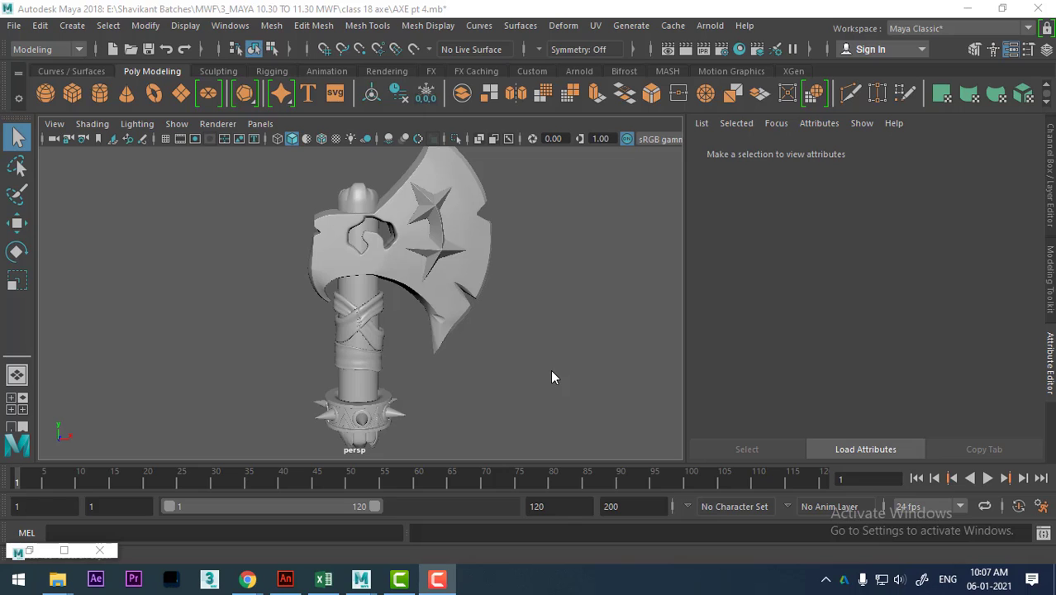
# Orbit around the axe and split the viewport into front and perspective panes.
pyautogui.scroll(-3, 496, 330)
pyautogui.keyDown('alt'); pyautogui.moveTo(464, 288); pyautogui.dragTo(620, 324); pyautogui.keyUp('alt')
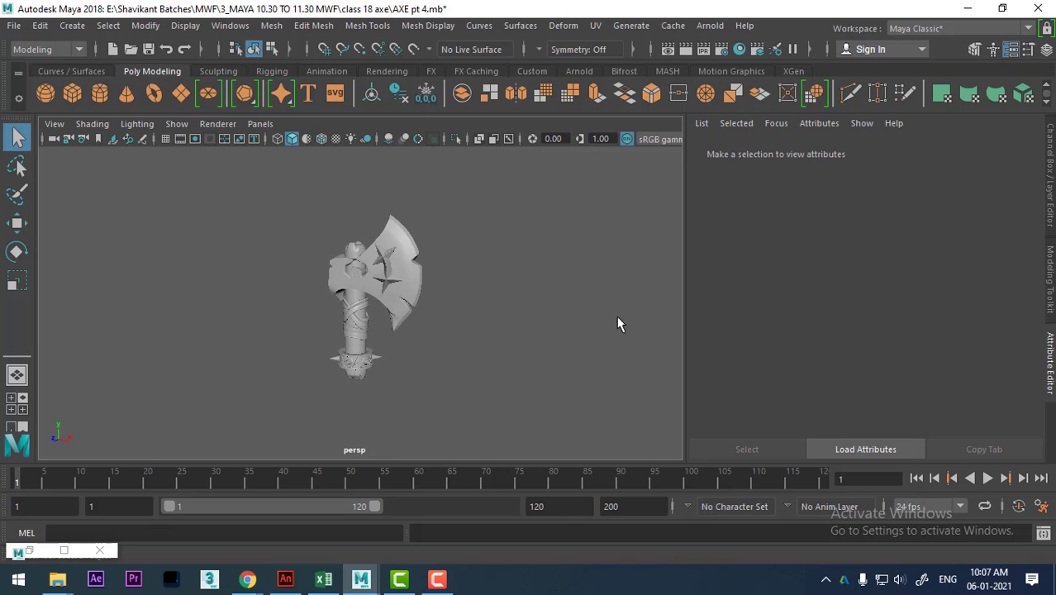
pyautogui.keyDown('alt'); pyautogui.moveTo(452, 218); pyautogui.dragTo(526, 251); pyautogui.keyUp('alt')
pyautogui.moveTo(506, 200); pyautogui.dragTo(321, 367)
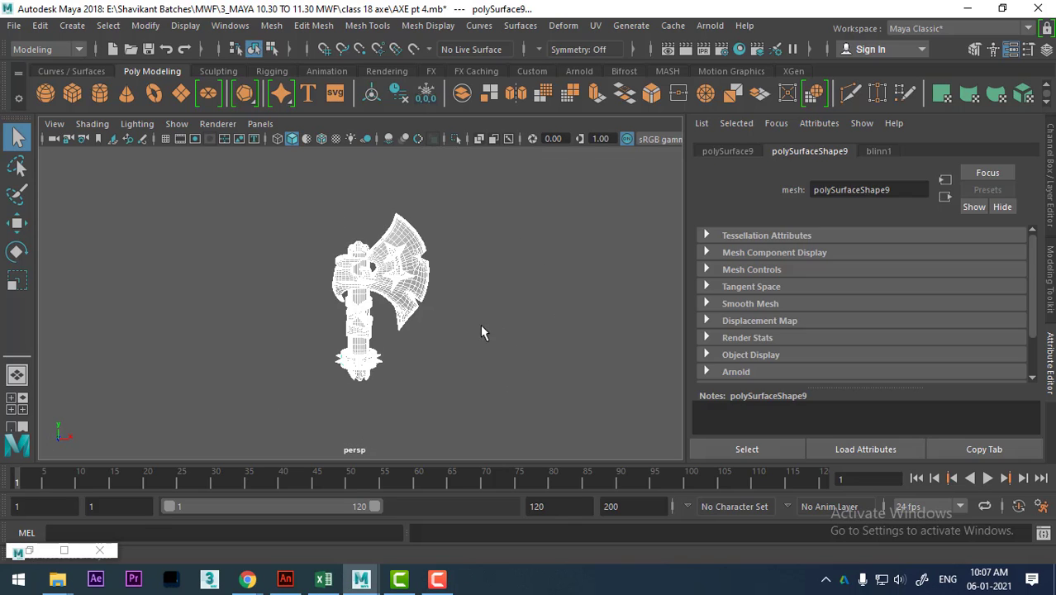
pyautogui.click(484, 320)
pyautogui.keyDown('alt'); pyautogui.moveTo(490, 317); pyautogui.dragTo(484, 276); pyautogui.keyUp('alt')
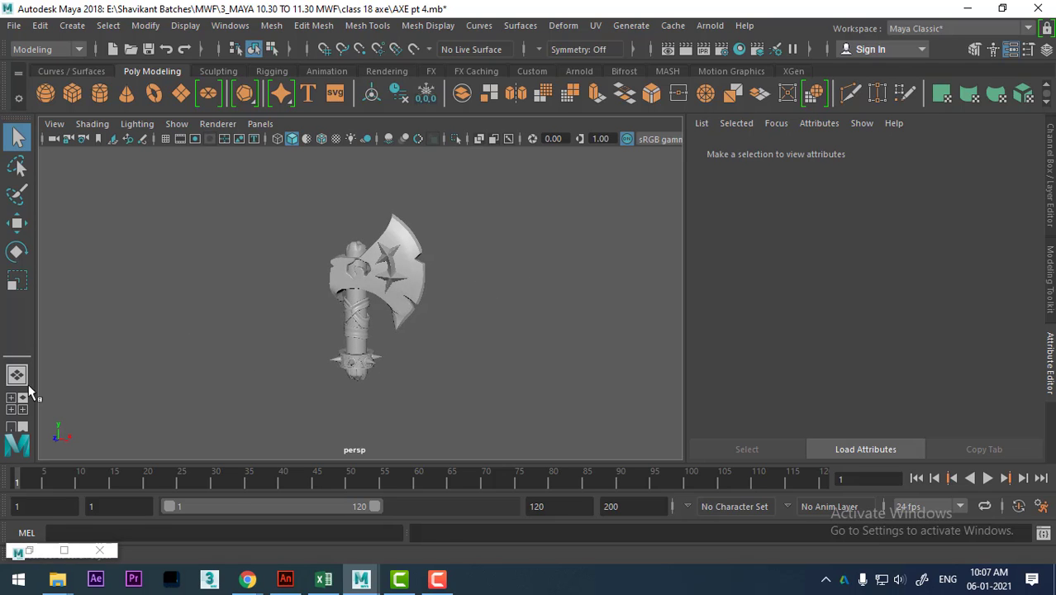
pyautogui.click(16, 427)
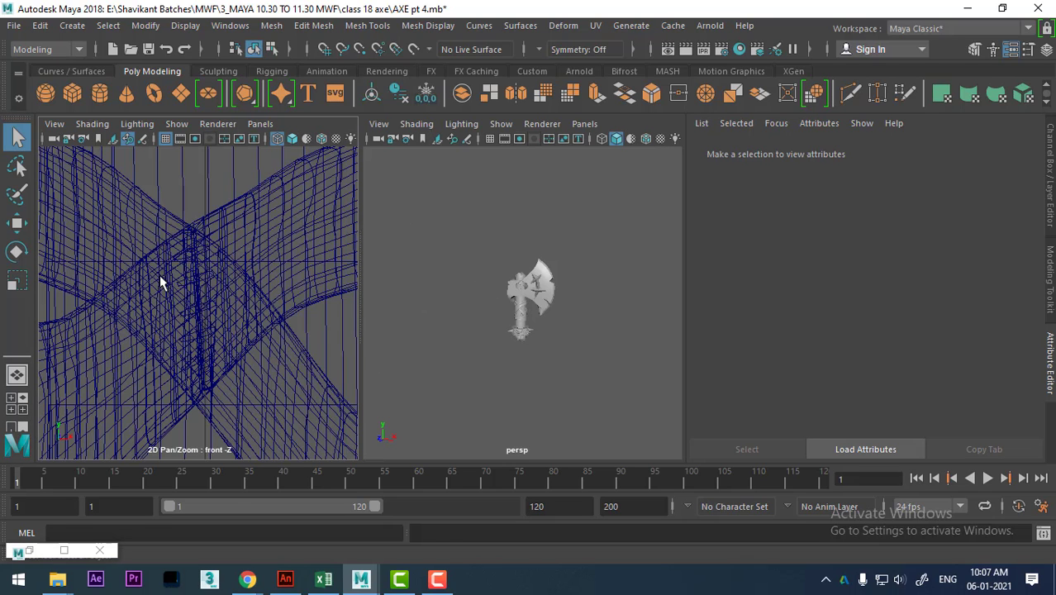
# Hide the Command Line through the hotbox's panel layout options.
pyautogui.press('space')
pyautogui.press('space')
pyautogui.press('space')
pyautogui.moveTo(228, 221)
pyautogui.mouseDown()
pyautogui.moveTo(335, 296)
pyautogui.moveTo(288, 287)
pyautogui.mouseUp()
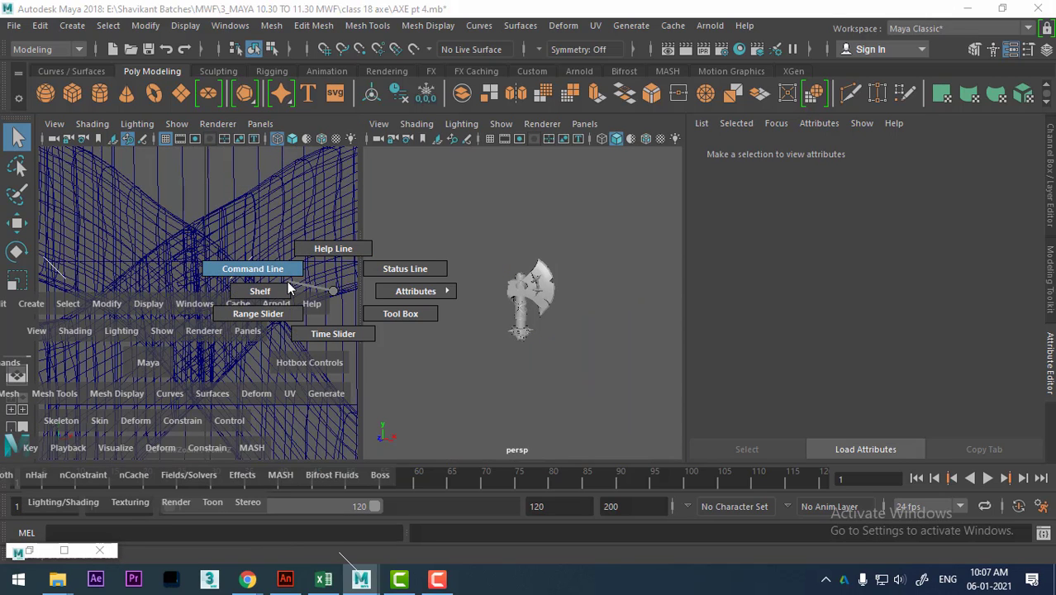
pyautogui.moveTo(179, 209)
pyautogui.mouseDown()
pyautogui.moveTo(159, 214)
pyautogui.moveTo(204, 264)
pyautogui.mouseUp()
# Show the Outliner listing all objects with the Lights filter removed, in a single perspective view.
pyautogui.click(93, 136)
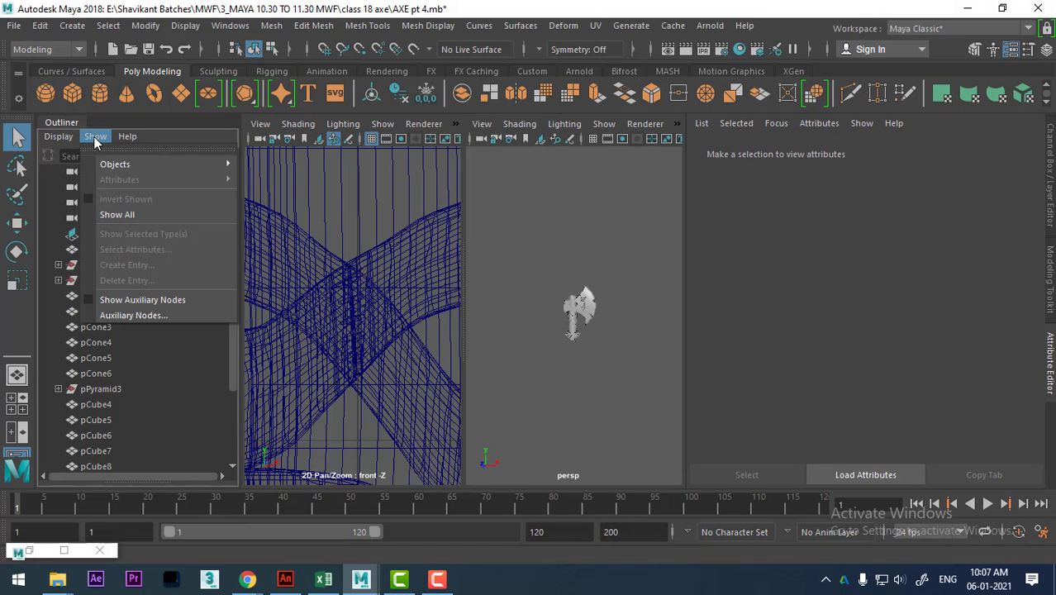
pyautogui.click(281, 369)
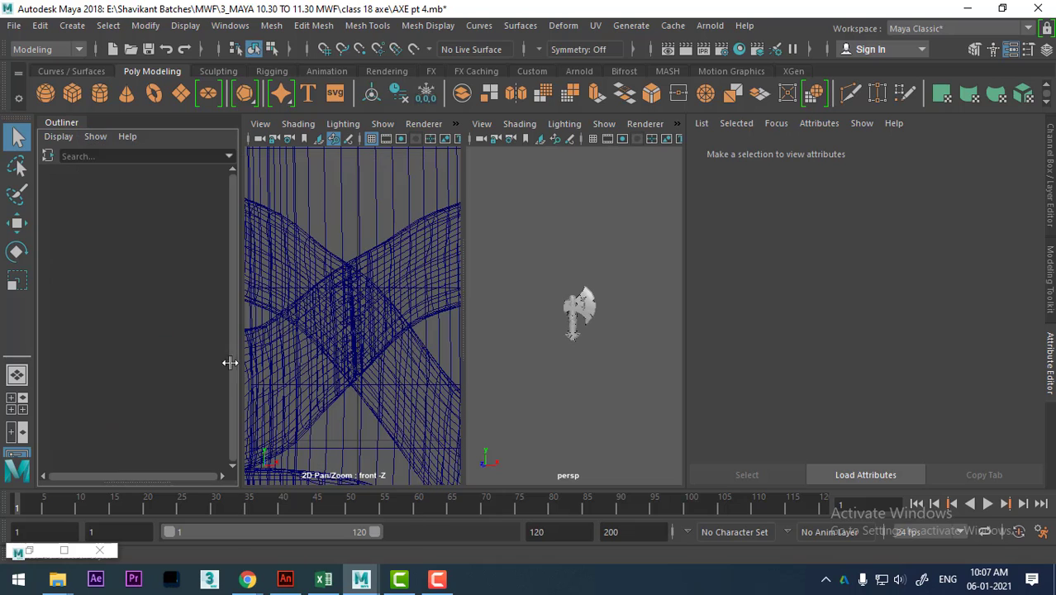
pyautogui.click(93, 138)
pyautogui.moveTo(115, 163)
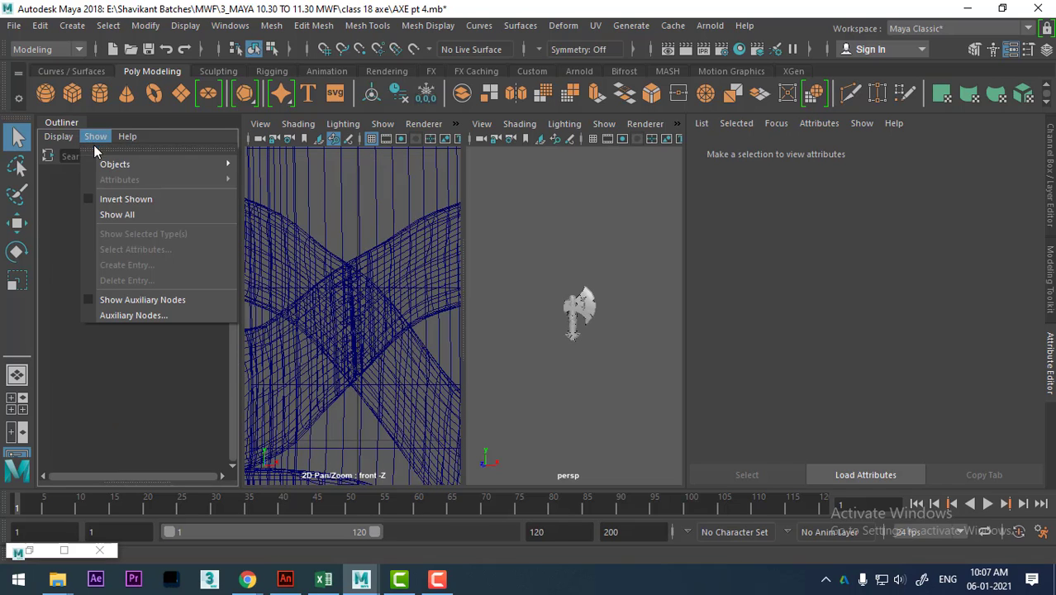
pyautogui.click(312, 369)
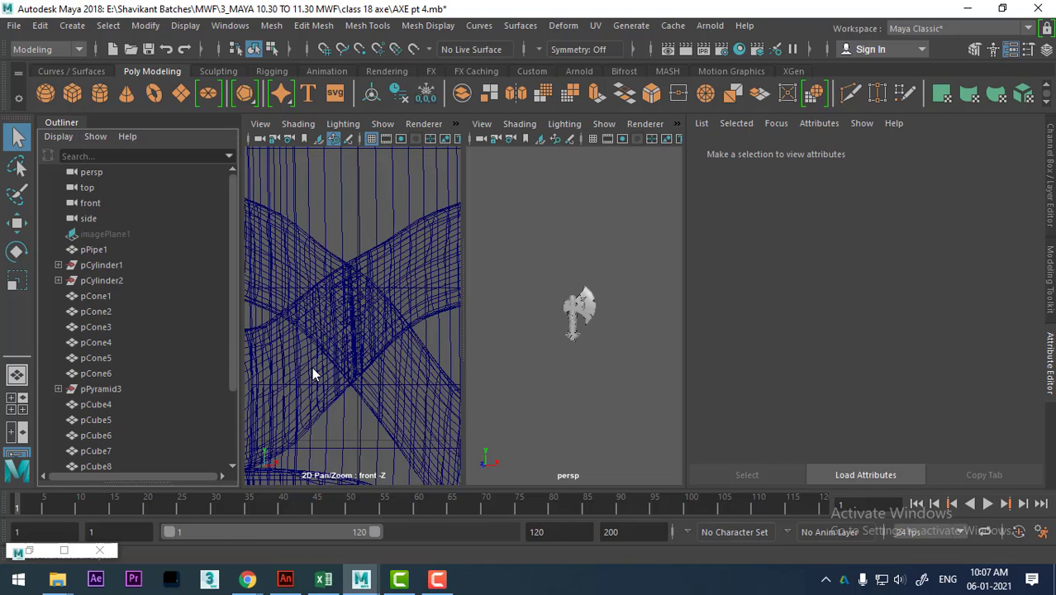
pyautogui.press('space')
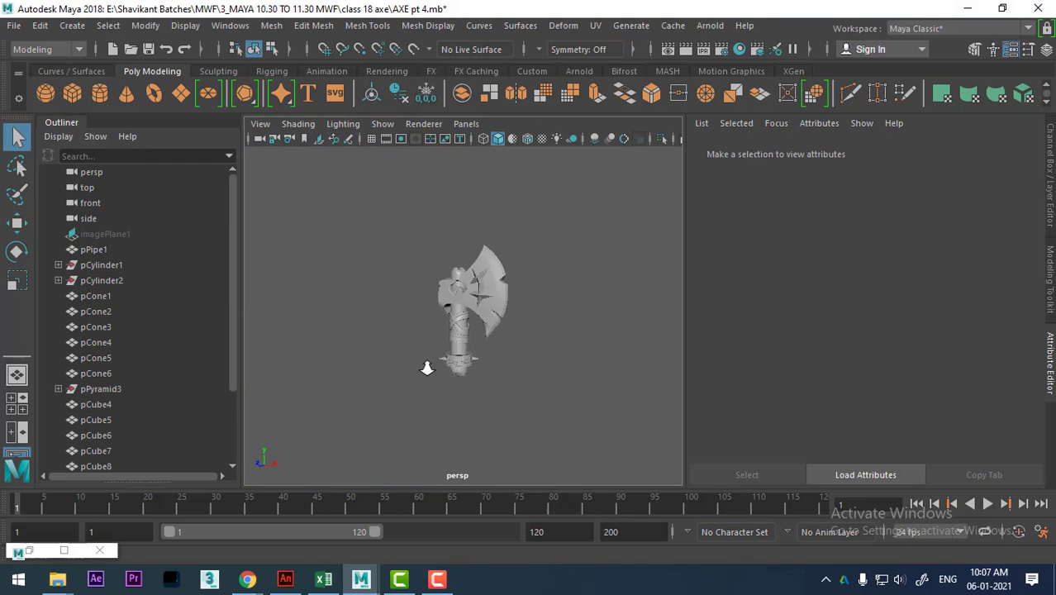
pyautogui.scroll(4, 427, 365)
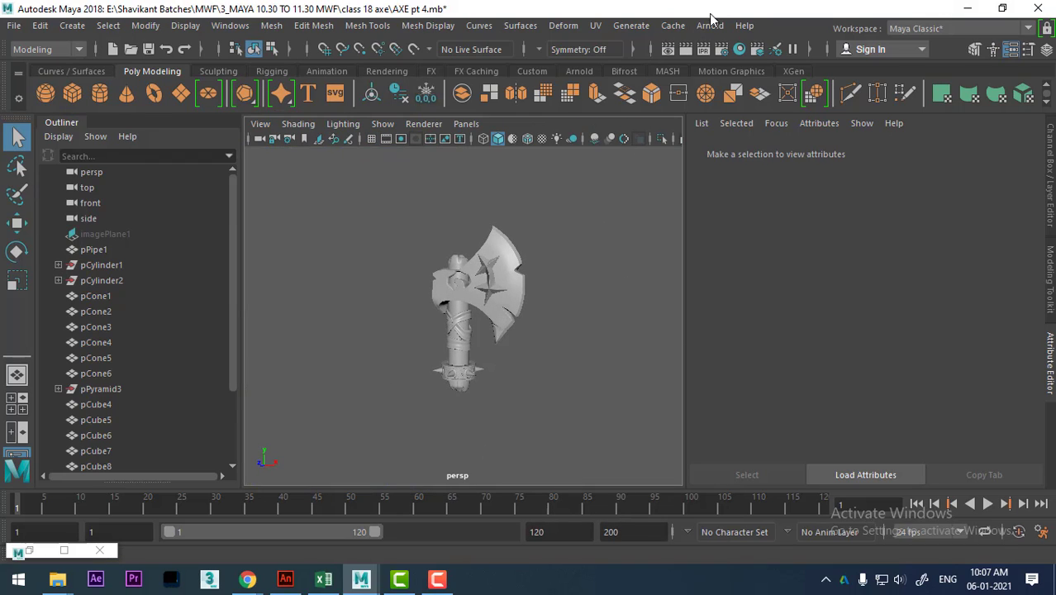
# Create an Arnold Skydome Light (aiSkyDomeLightShape1) around the axe from the Arnold menu.
pyautogui.click(709, 26)
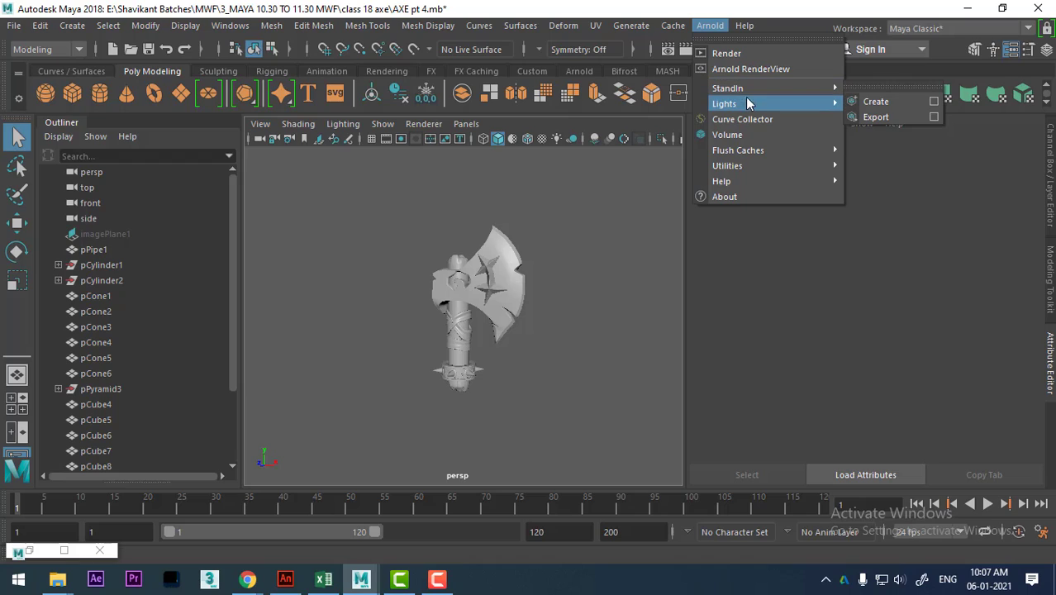
pyautogui.moveTo(743, 103)
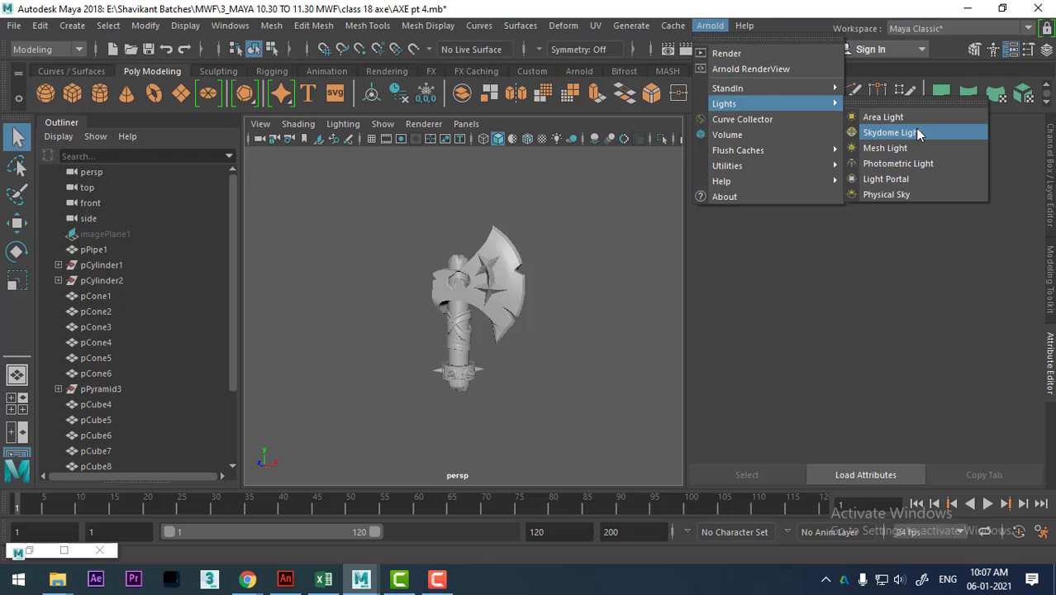
pyautogui.click(917, 132)
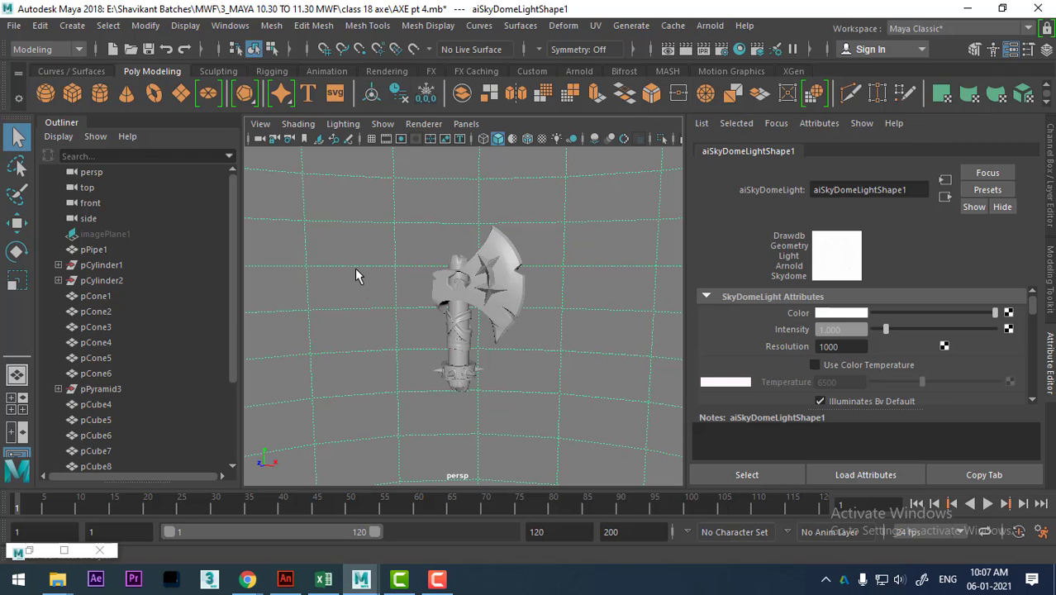
# Switch Render View from Maya Software to Arnold Renderer, re-render the axe, and close the window.
pyautogui.click(686, 50)
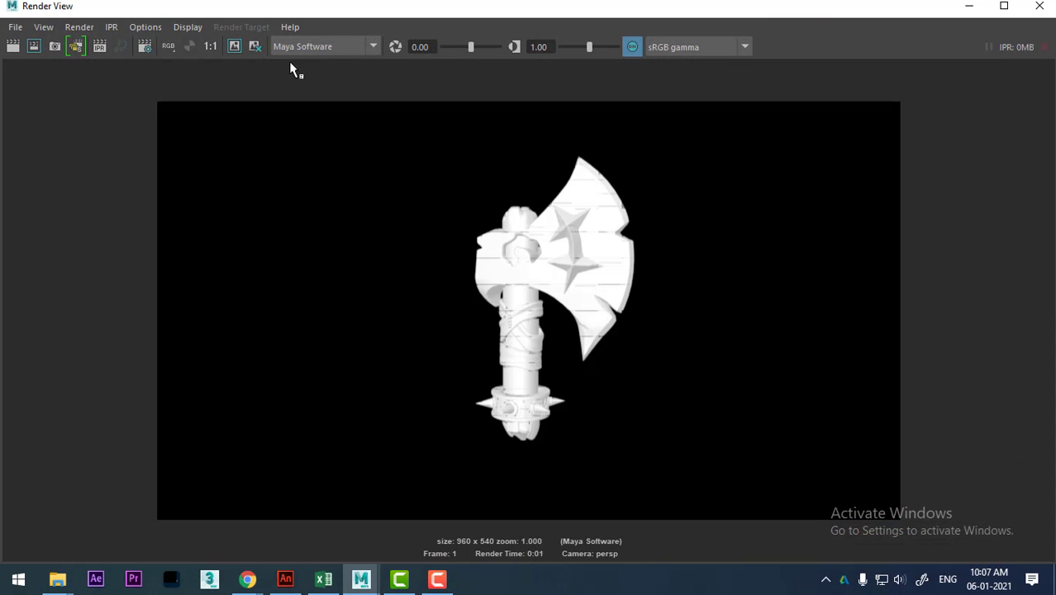
pyautogui.click(296, 46)
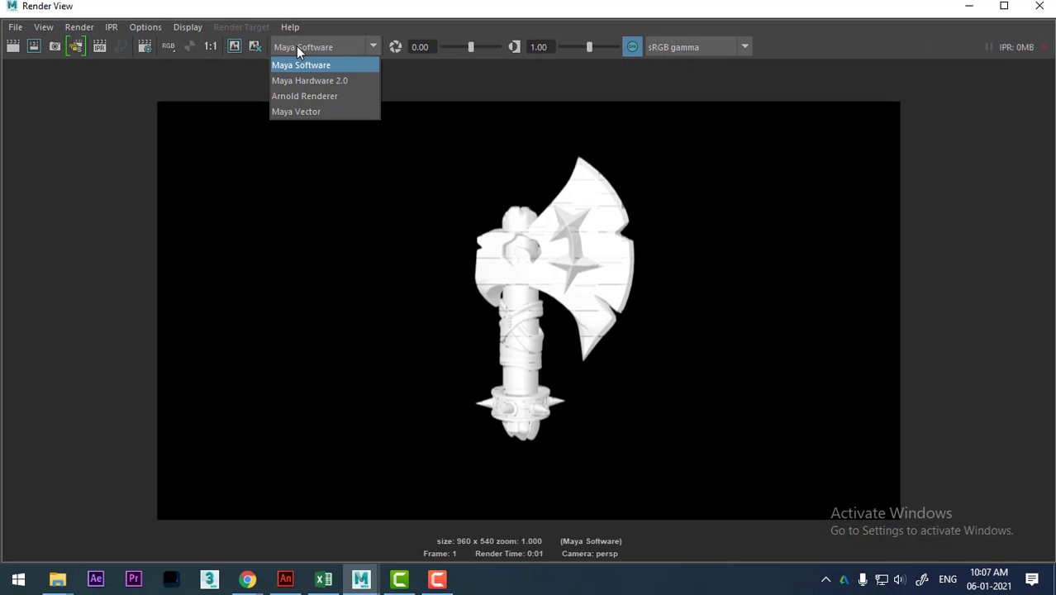
pyautogui.click(300, 98)
pyautogui.click(15, 47)
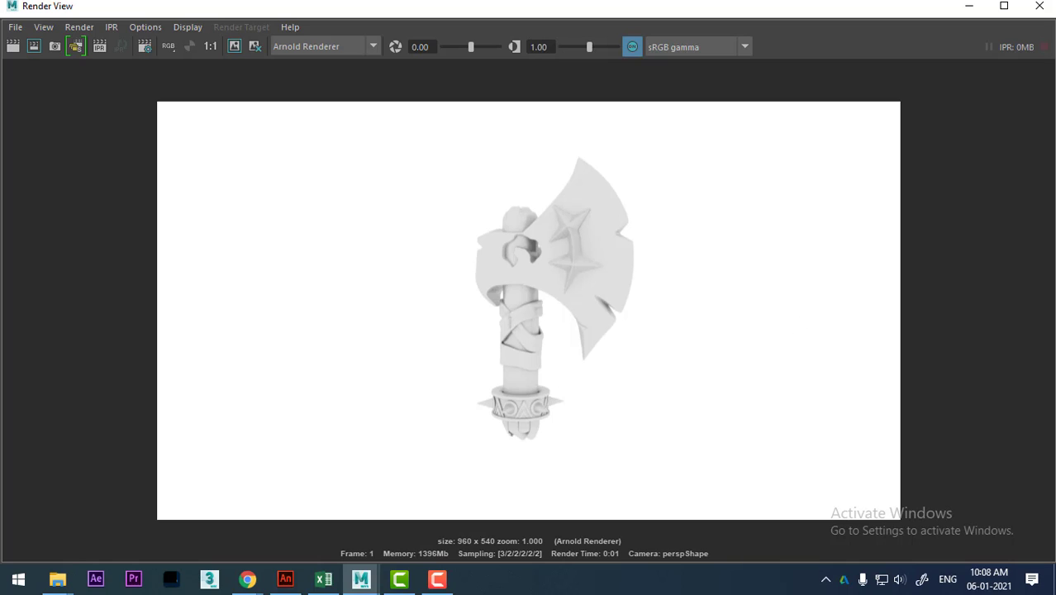
pyautogui.click(1041, 8)
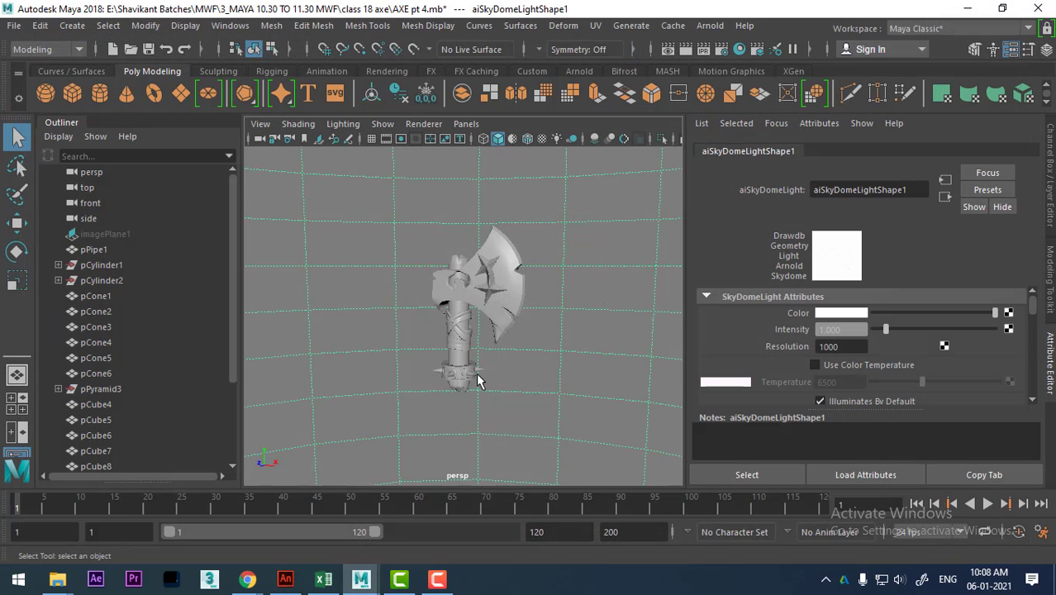
pyautogui.moveTo(486, 341)
pyautogui.keyDown('alt'); pyautogui.mouseDown()
pyautogui.moveTo(522, 292)
pyautogui.moveTo(499, 283)
pyautogui.mouseUp(); pyautogui.keyUp('alt')
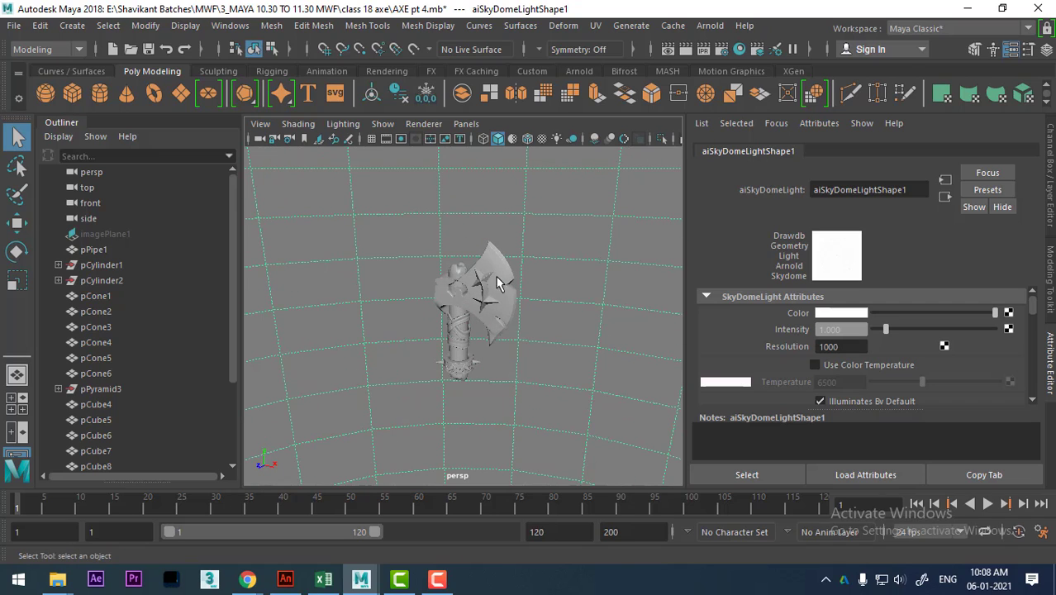
# Set the skydome Intensity to 2 and run a test Arnold render.
pyautogui.keyDown('alt'); pyautogui.moveTo(540, 276); pyautogui.dragTo(561, 342, button='right'); pyautogui.keyUp('alt')
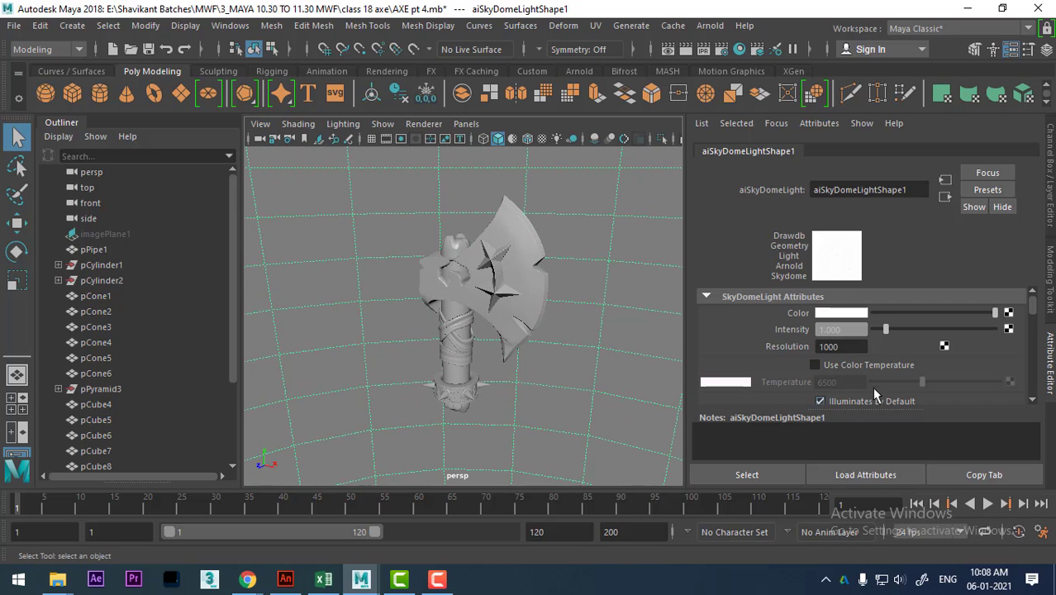
pyautogui.click(847, 329)
pyautogui.write('2')
pyautogui.press('Return')
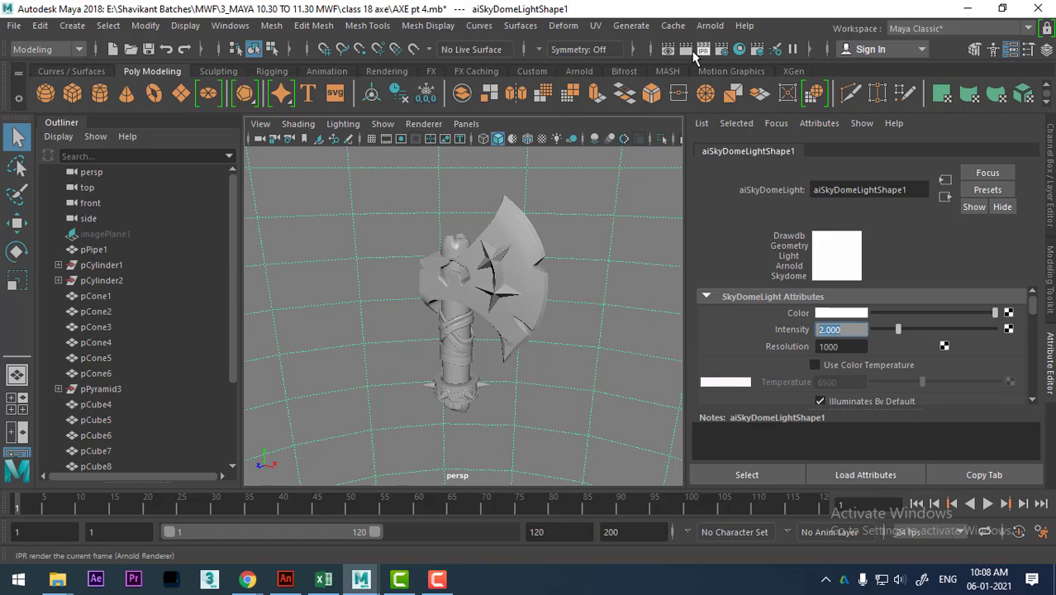
pyautogui.click(694, 51)
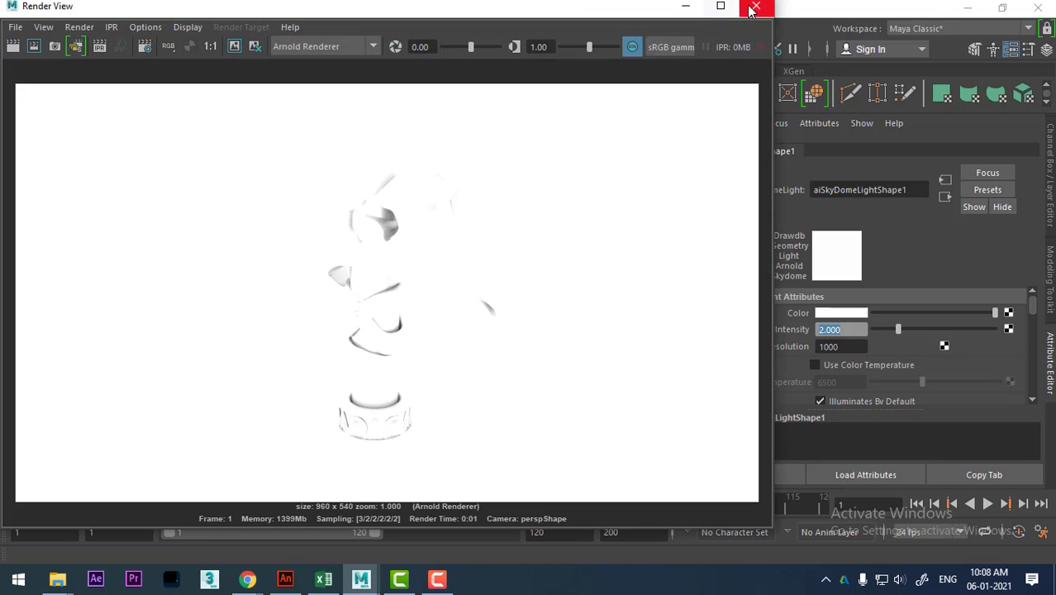
pyautogui.click(755, 8)
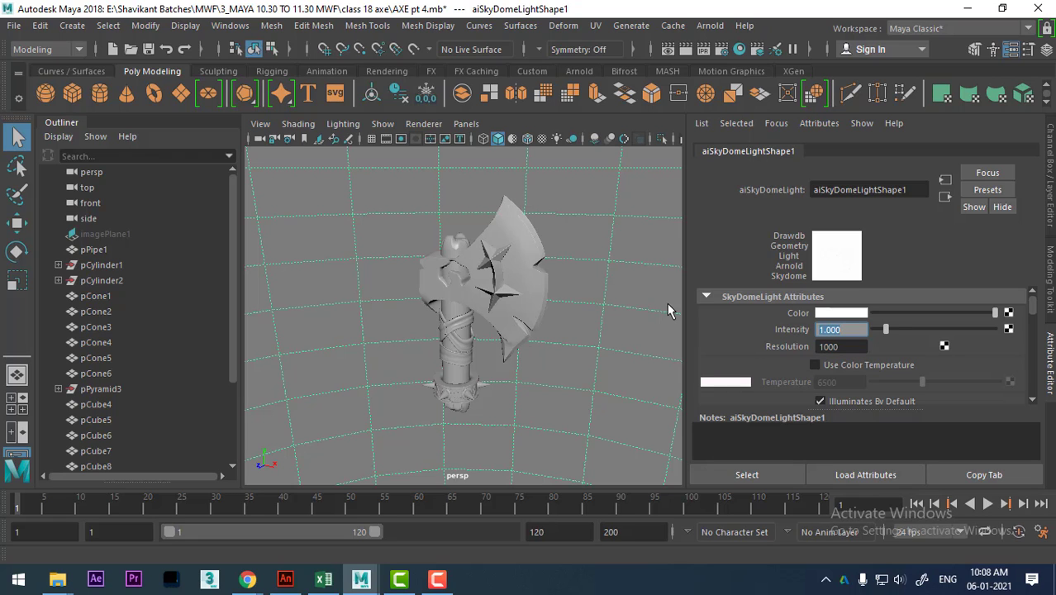
# Render the axe again with the skydome intensity at 1.000 and close the render window.
pyautogui.click(691, 50)
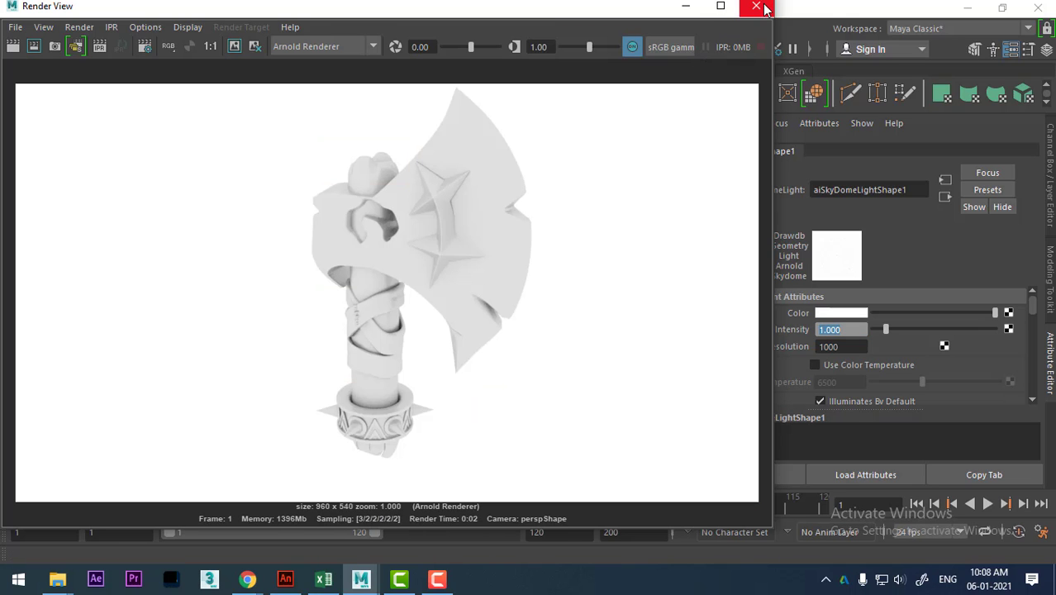
pyautogui.click(763, 8)
pyautogui.click(72, 26)
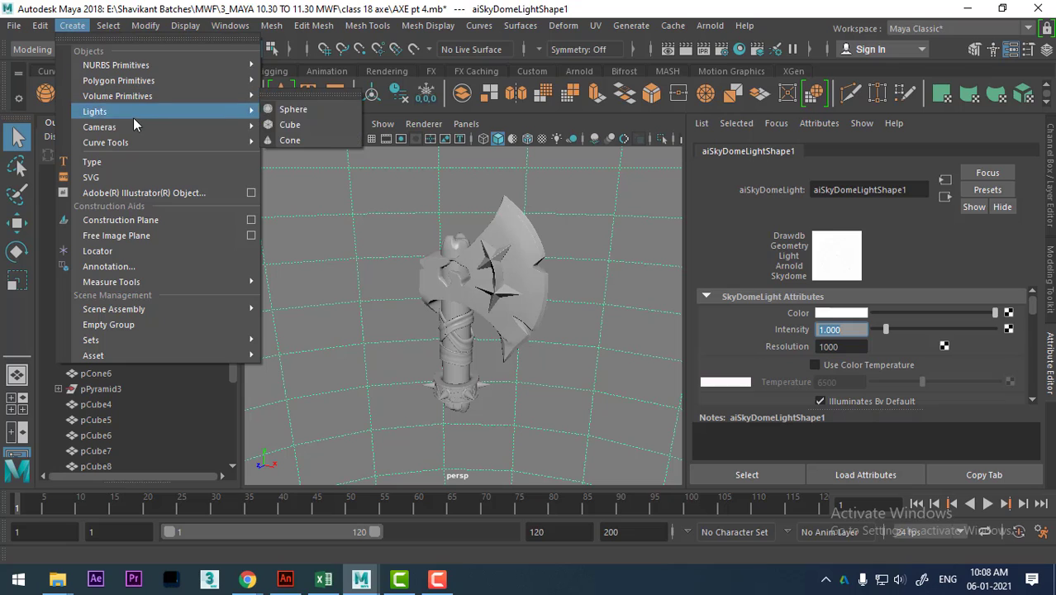
pyautogui.moveTo(99, 126)
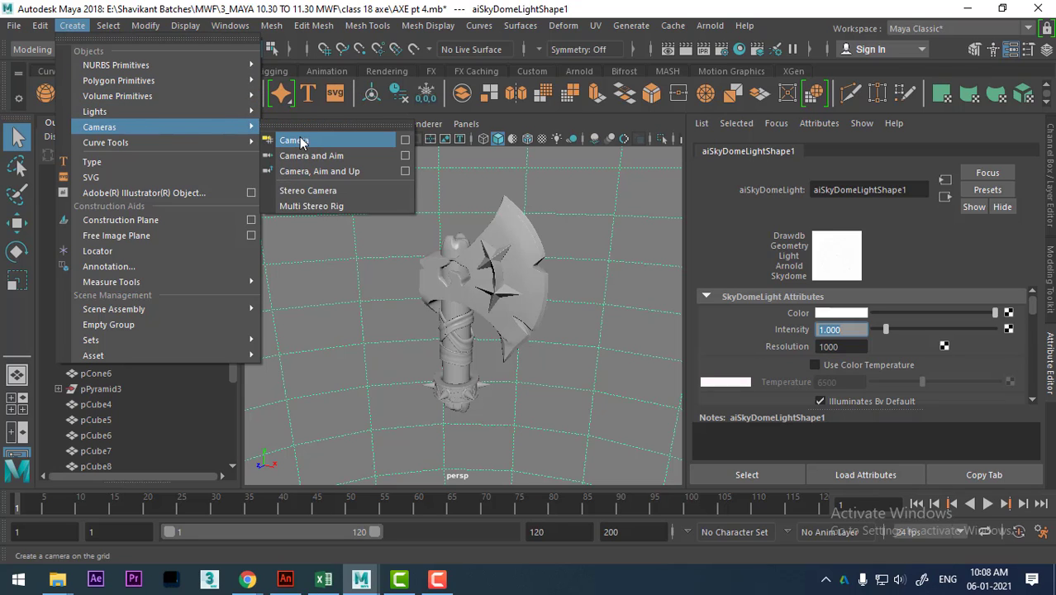
# Create camera1 and look through it at the axe.
pyautogui.click(293, 140)
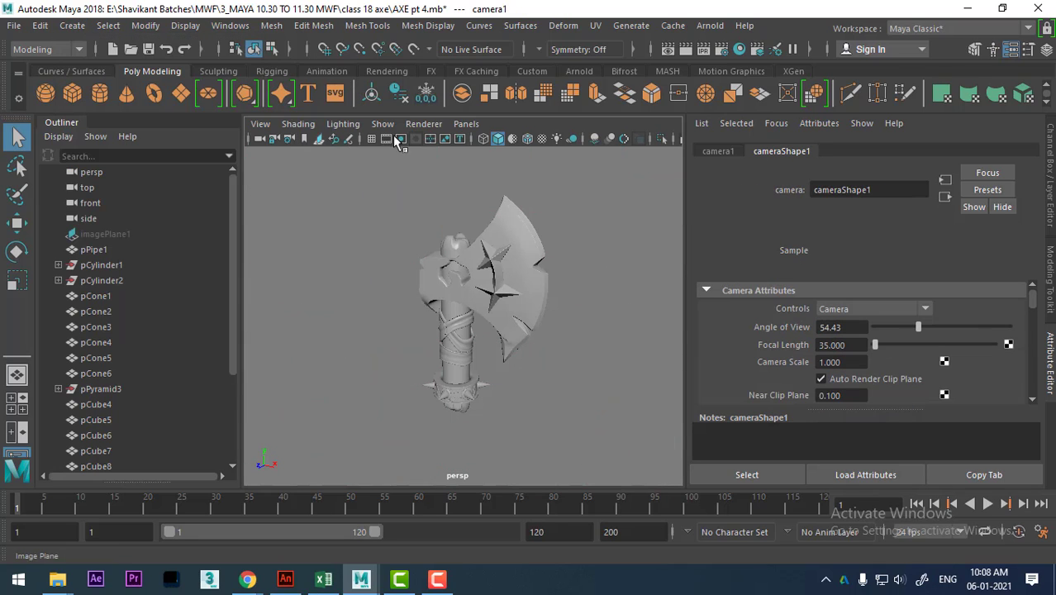
pyautogui.click(467, 126)
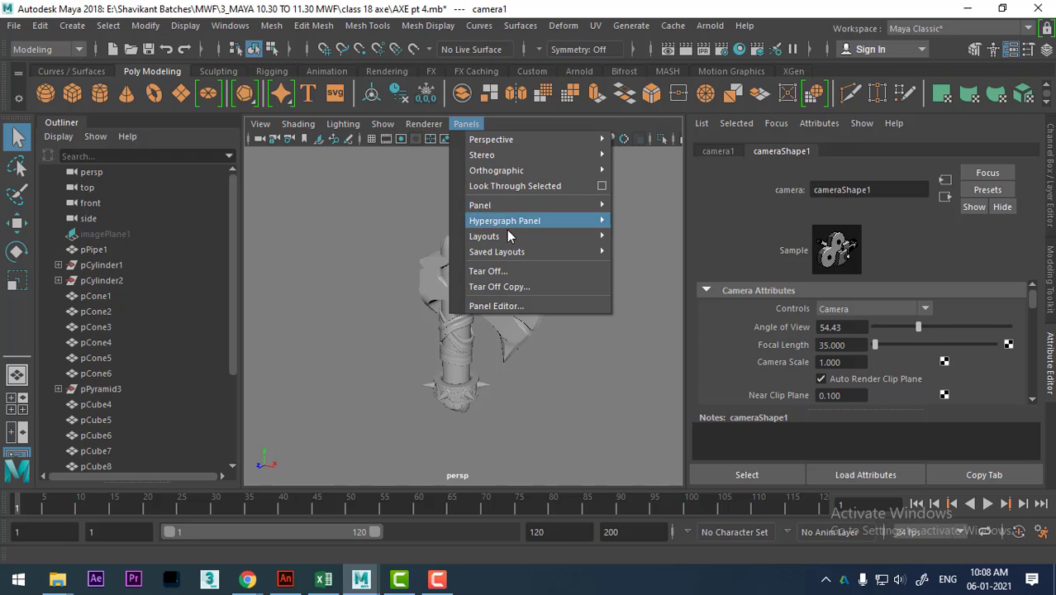
pyautogui.click(523, 185)
pyautogui.scroll(-3, 570, 338)
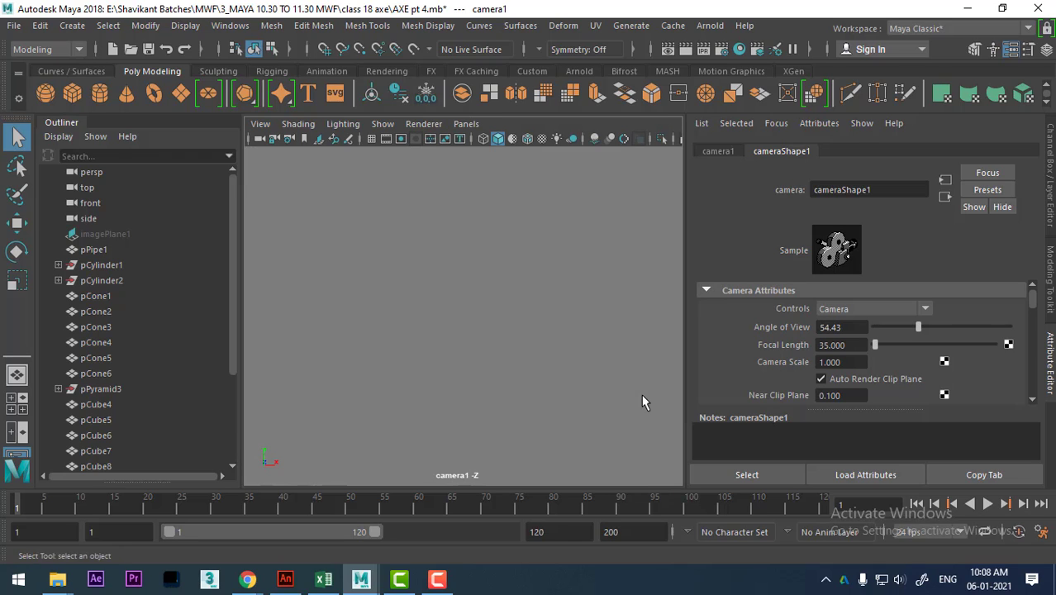
pyautogui.scroll(-5, 496, 289)
pyautogui.keyDown('alt'); pyautogui.moveTo(453, 210); pyautogui.dragTo(500, 307, button='middle'); pyautogui.keyUp('alt')
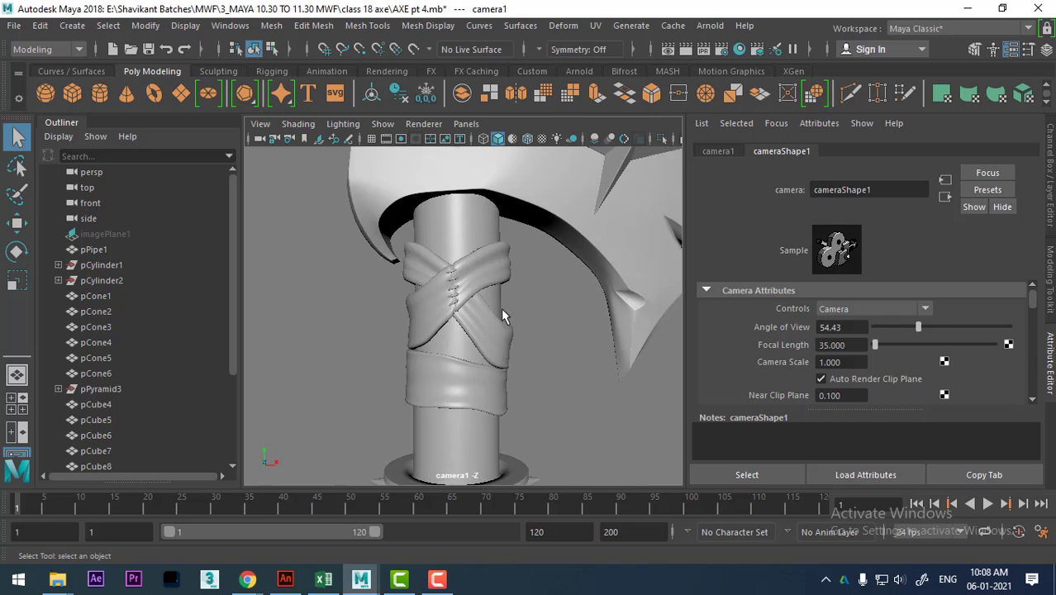
pyautogui.scroll(-4, 501, 307)
# Show the 960 x 540 resolution gate and frame the axe in camera1, toggling the grid.
pyautogui.click(400, 138)
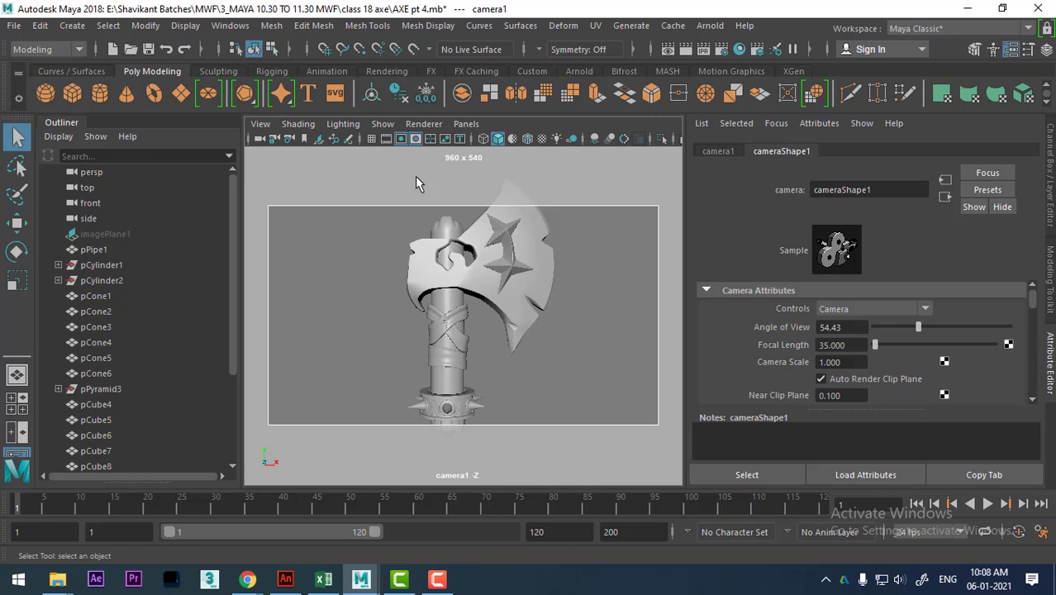
pyautogui.keyDown('alt'); pyautogui.moveTo(415, 176); pyautogui.dragTo(439, 290, button='middle'); pyautogui.keyUp('alt')
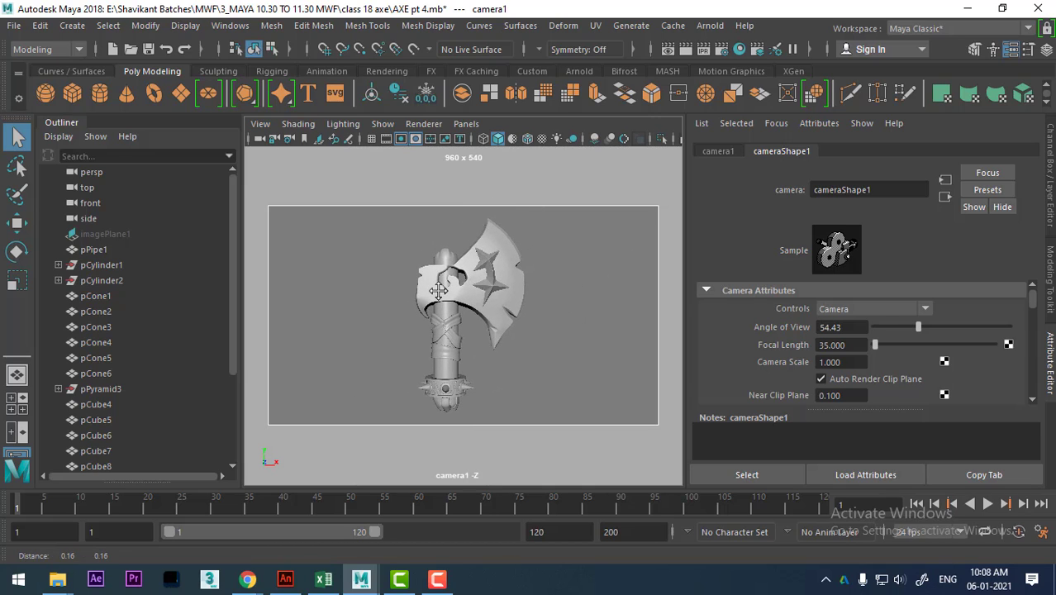
pyautogui.keyDown('alt'); pyautogui.moveTo(439, 290); pyautogui.dragTo(489, 298); pyautogui.keyUp('alt')
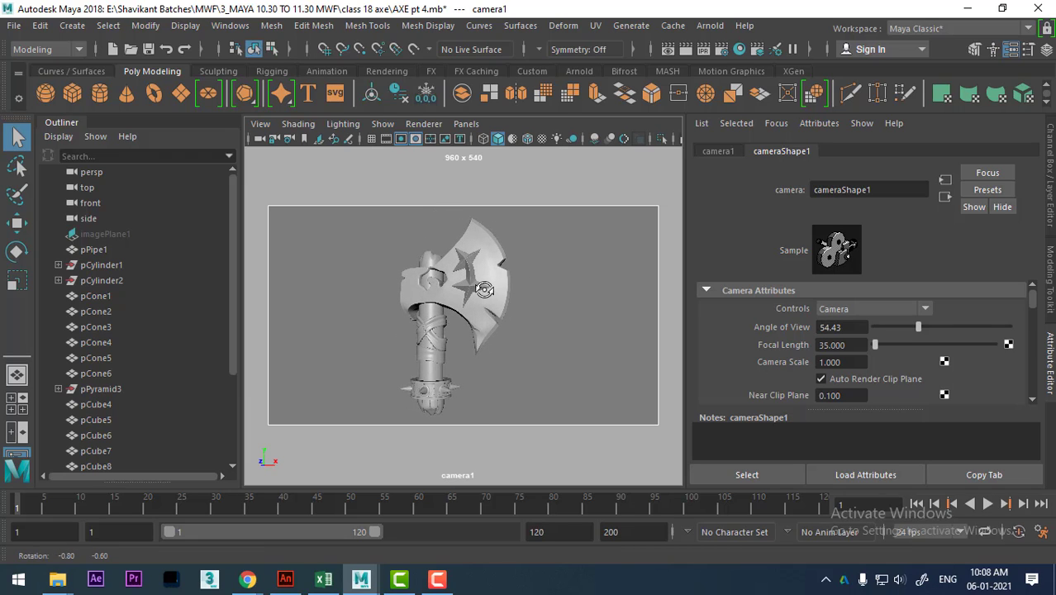
pyautogui.keyDown('alt'); pyautogui.moveTo(514, 357); pyautogui.dragTo(519, 348); pyautogui.keyUp('alt')
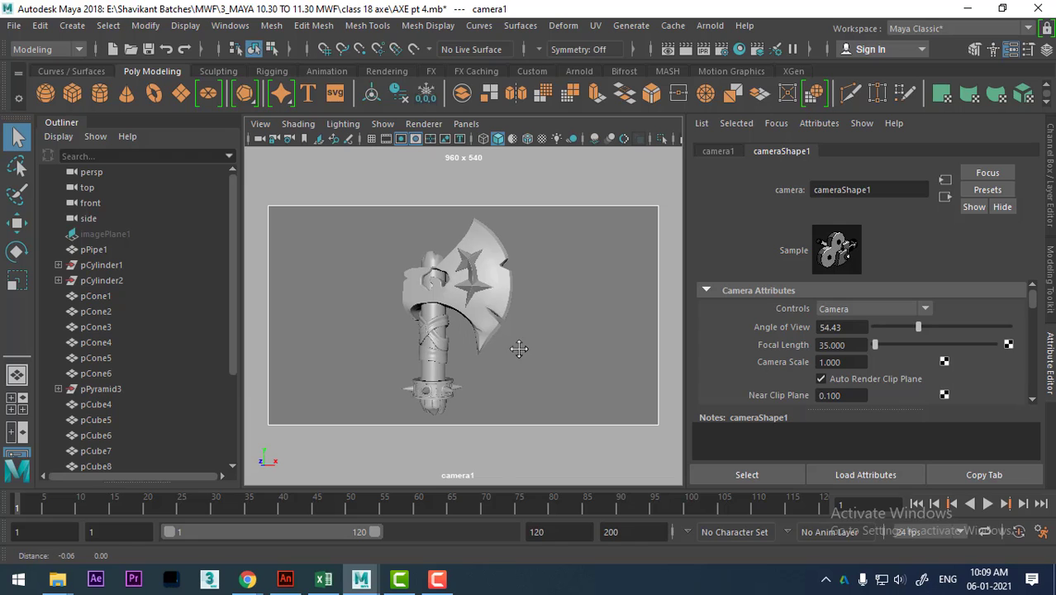
pyautogui.click(371, 139)
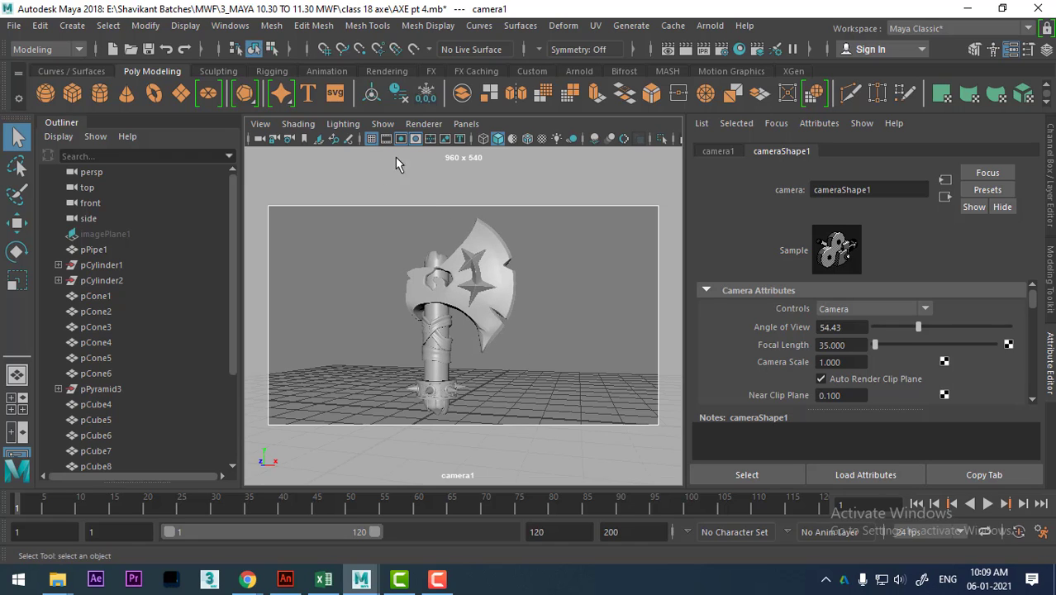
pyautogui.click(371, 139)
# Toggle the Field Chart on and off, then return to the perspective view.
pyautogui.click(431, 138)
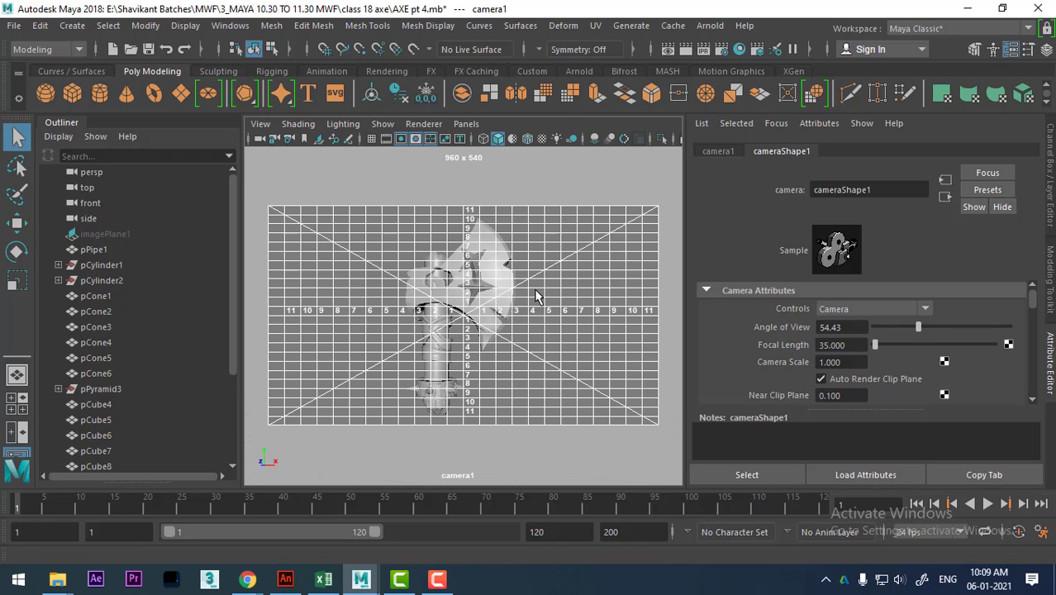
pyautogui.moveTo(539, 297)
pyautogui.keyDown('alt'); pyautogui.mouseDown()
pyautogui.moveTo(549, 293)
pyautogui.moveTo(531, 309)
pyautogui.mouseUp(); pyautogui.keyUp('alt')
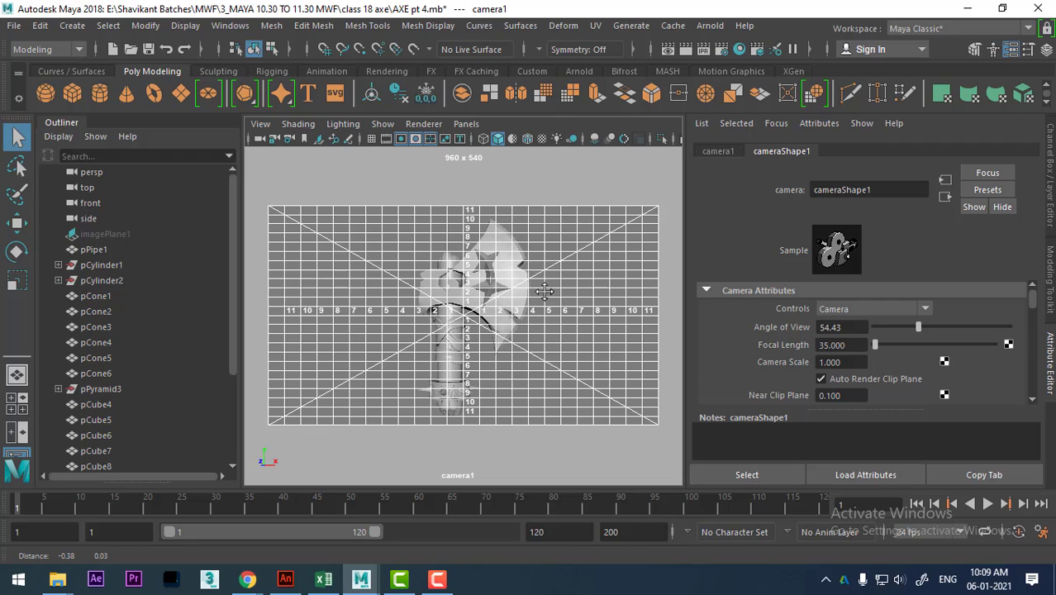
pyautogui.click(431, 138)
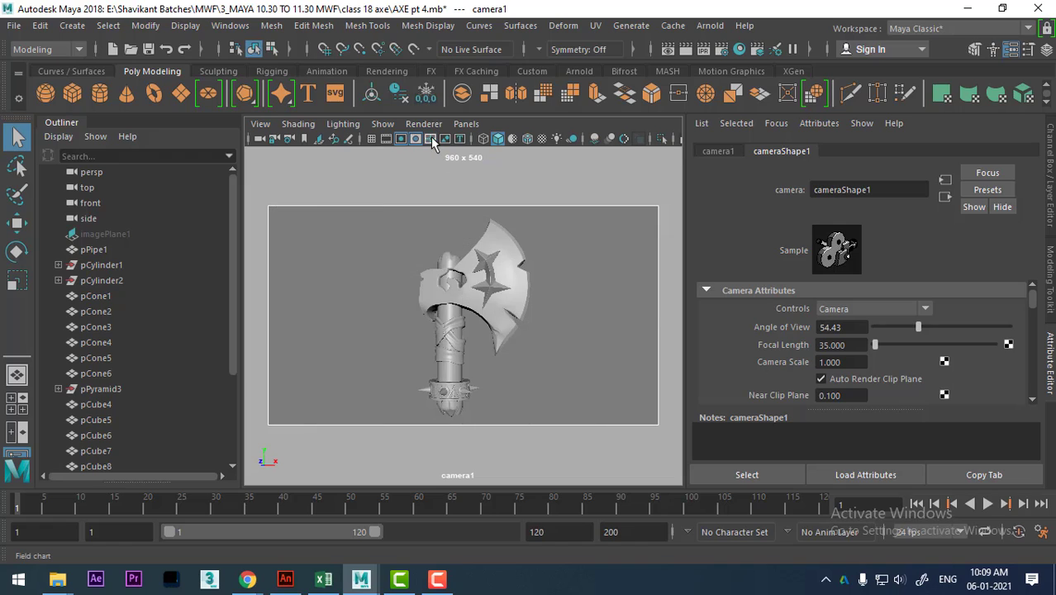
pyautogui.click(430, 138)
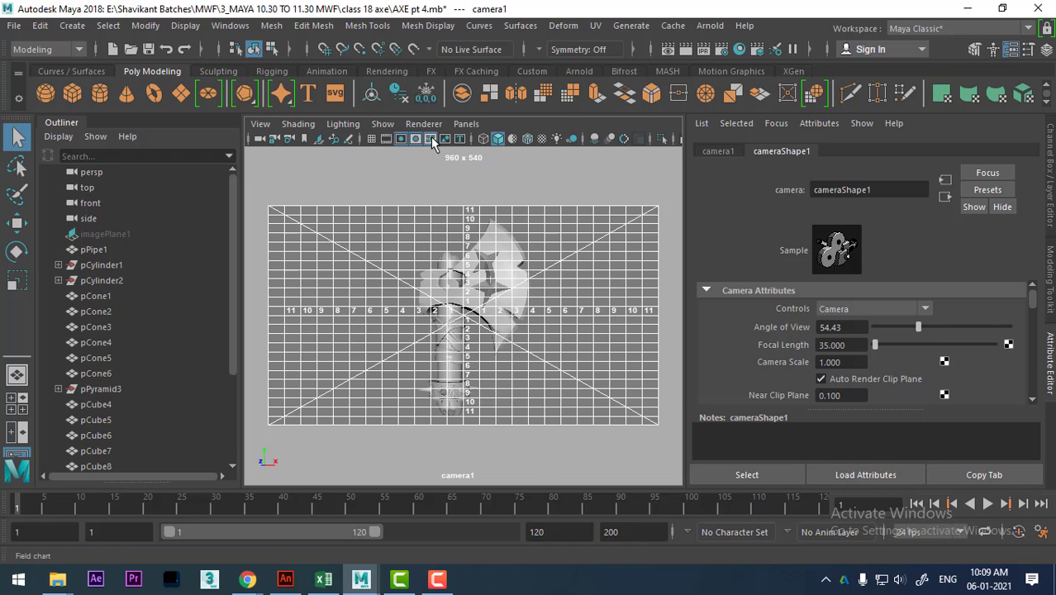
pyautogui.click(430, 138)
pyautogui.press('space')
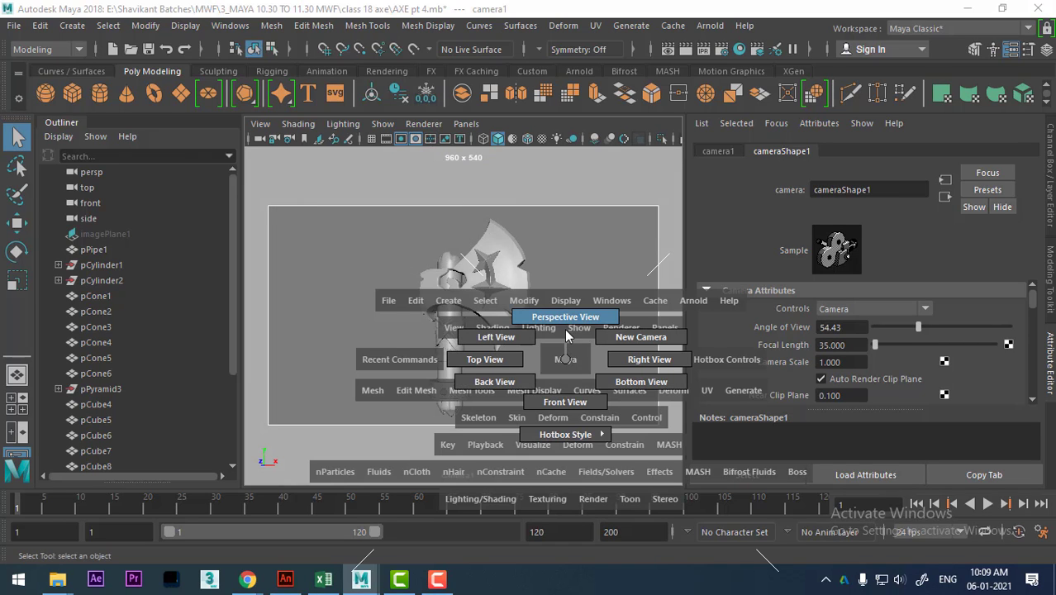
pyautogui.moveTo(567, 361); pyautogui.dragTo(568, 322)
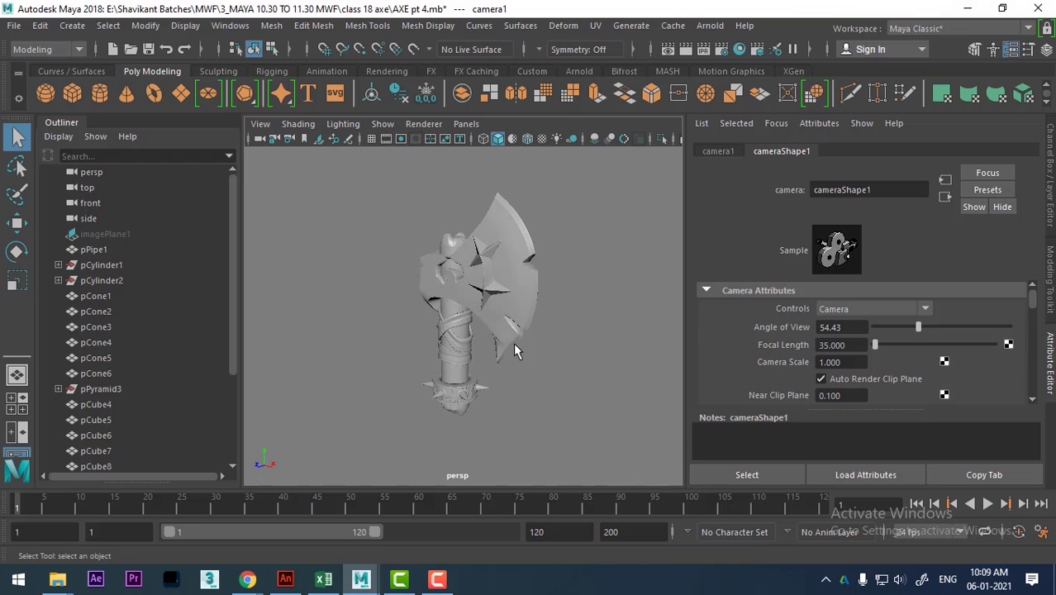
# Select the blade pPyramid6 and assign it a new Arnold aiStandardSurface material, aiStandardSurface1.
pyautogui.click(528, 313)
pyautogui.click(533, 289)
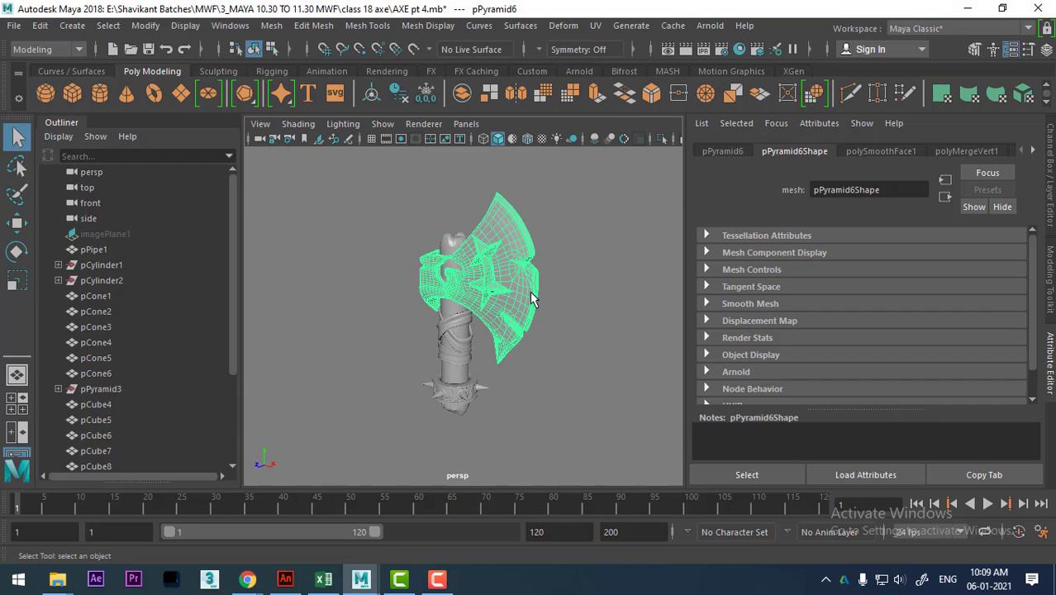
pyautogui.rightClick(502, 237)
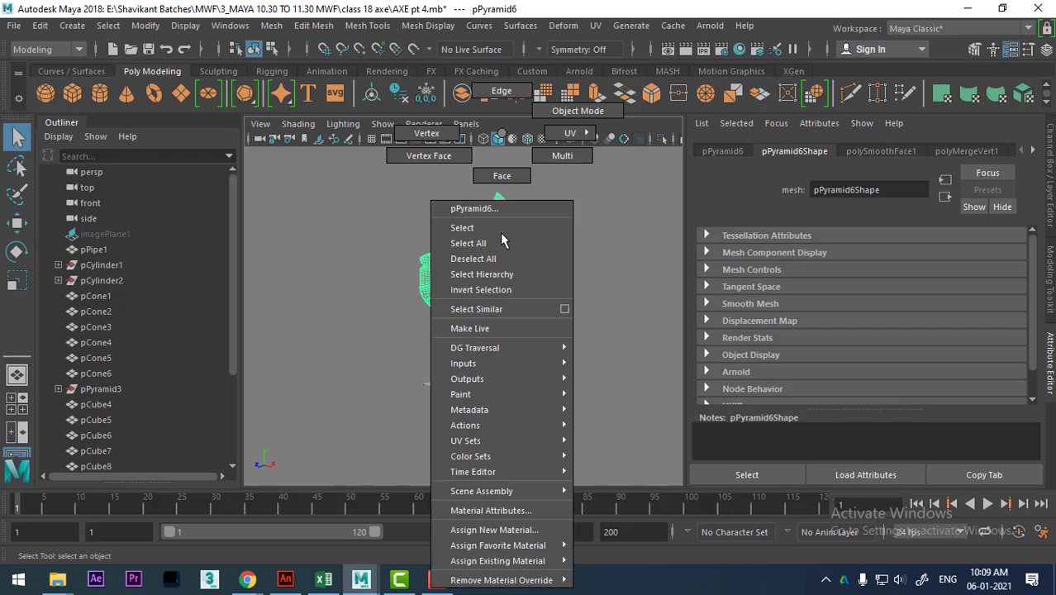
pyautogui.click(497, 533)
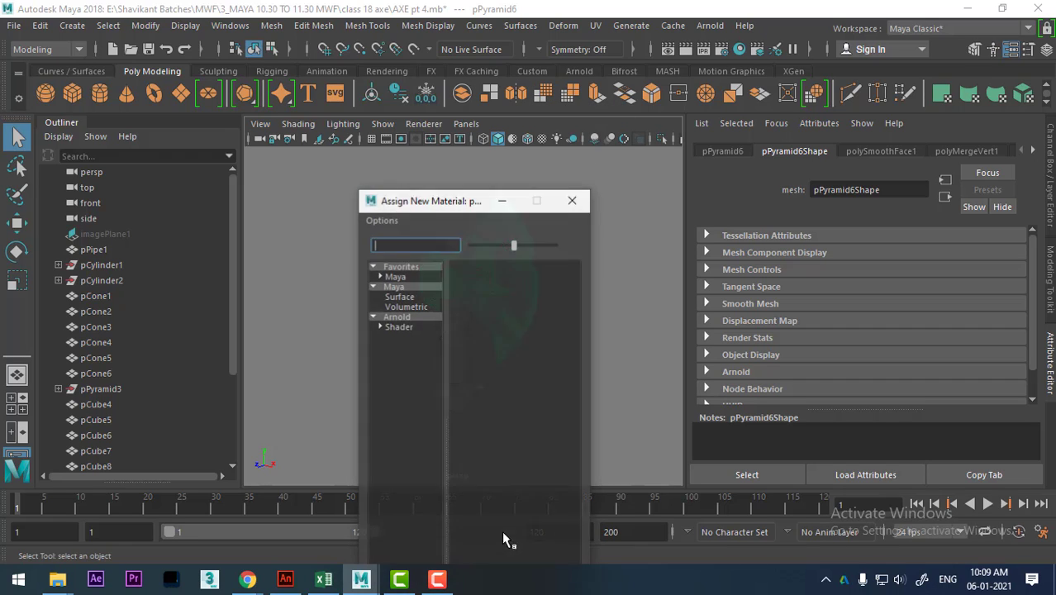
pyautogui.moveTo(469, 203); pyautogui.dragTo(694, 110)
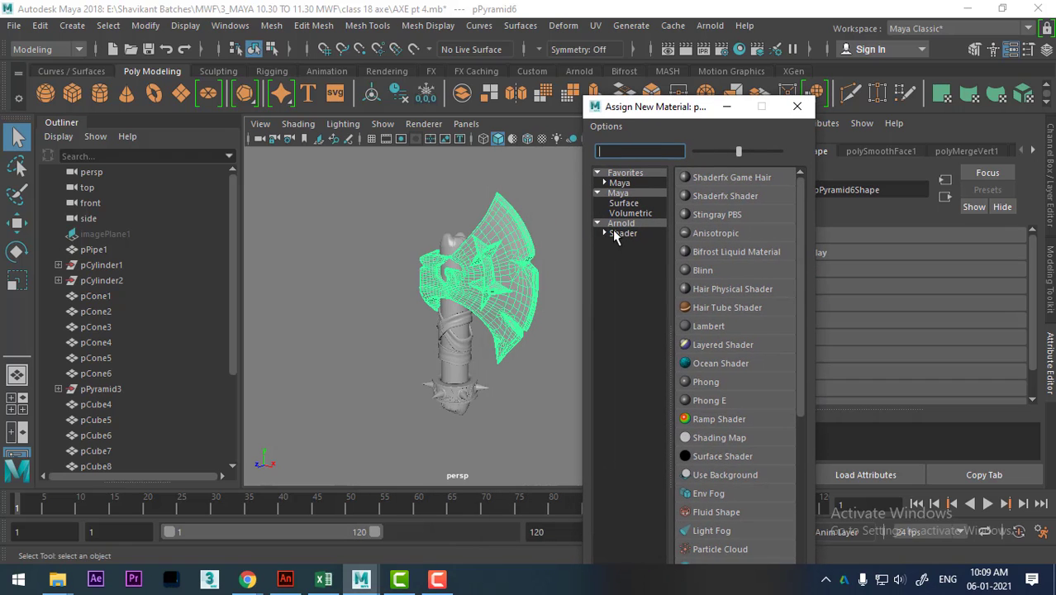
pyautogui.click(619, 224)
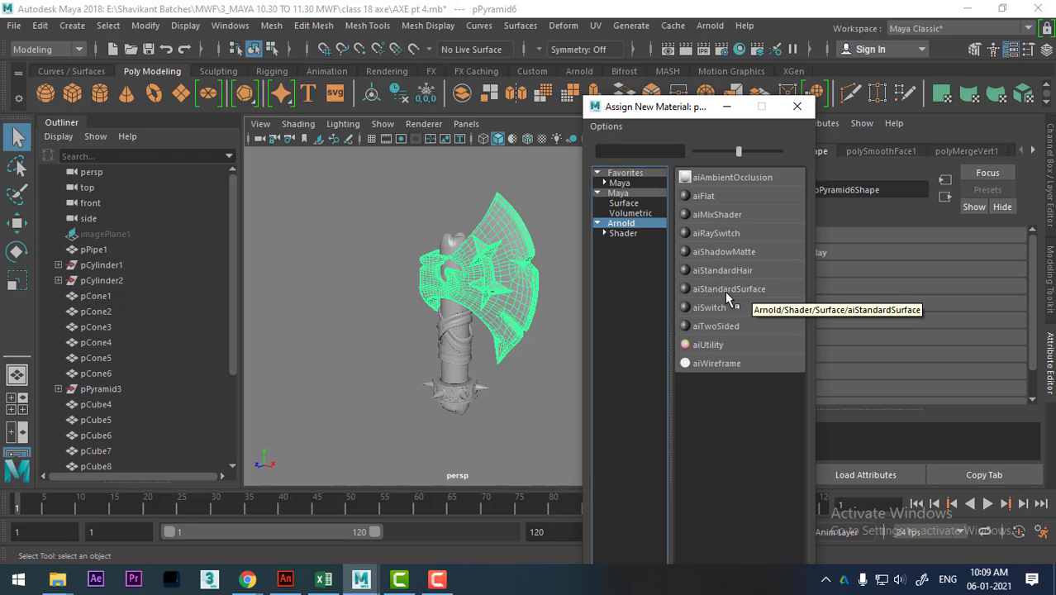
pyautogui.click(724, 290)
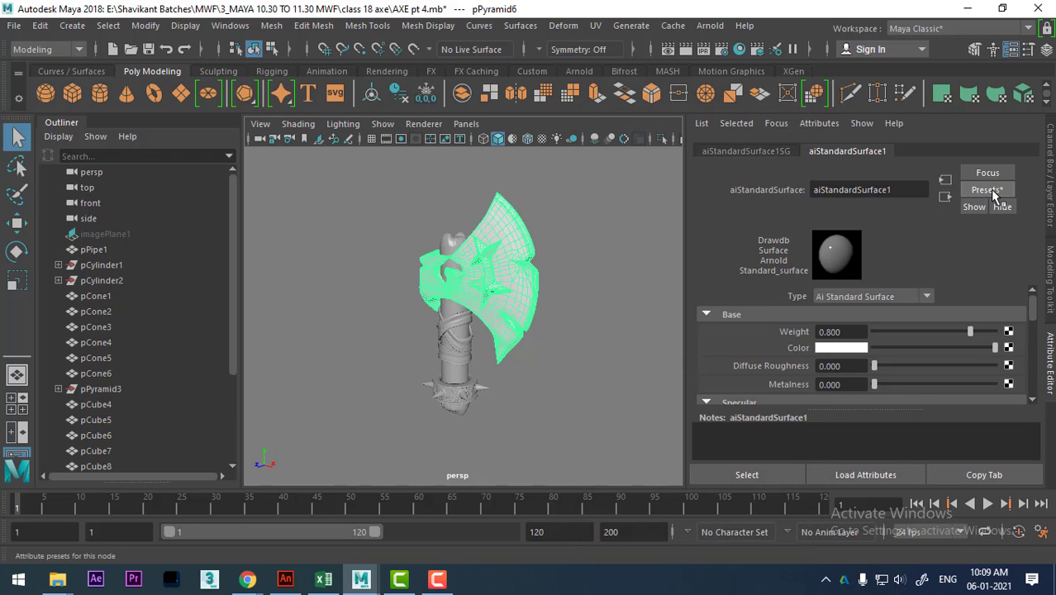
pyautogui.click(991, 191)
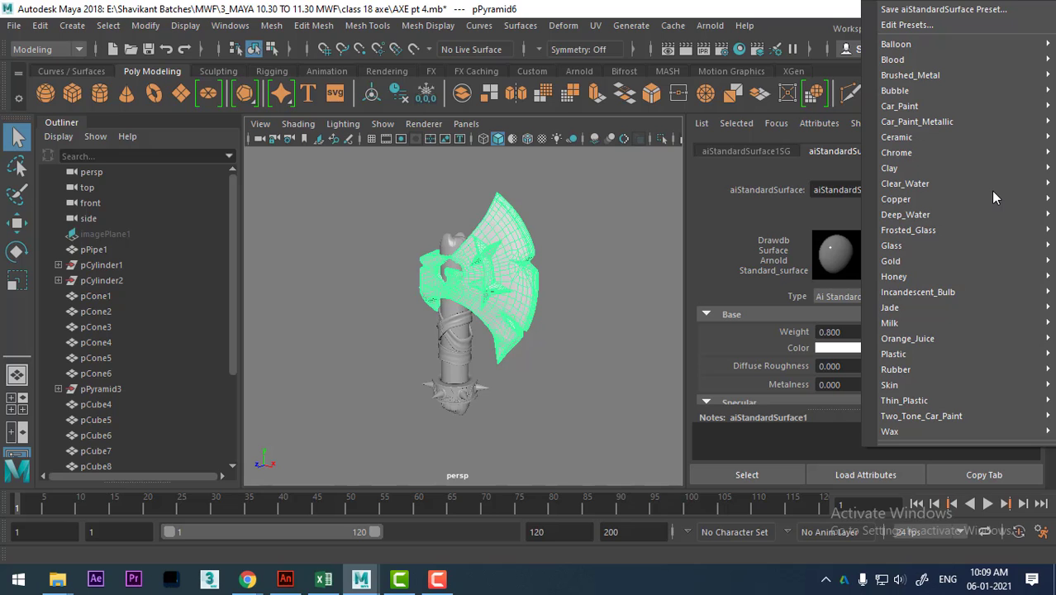
# Apply the Copper preset to aiStandardSurface1 and test-render the axe.
pyautogui.click(789, 202)
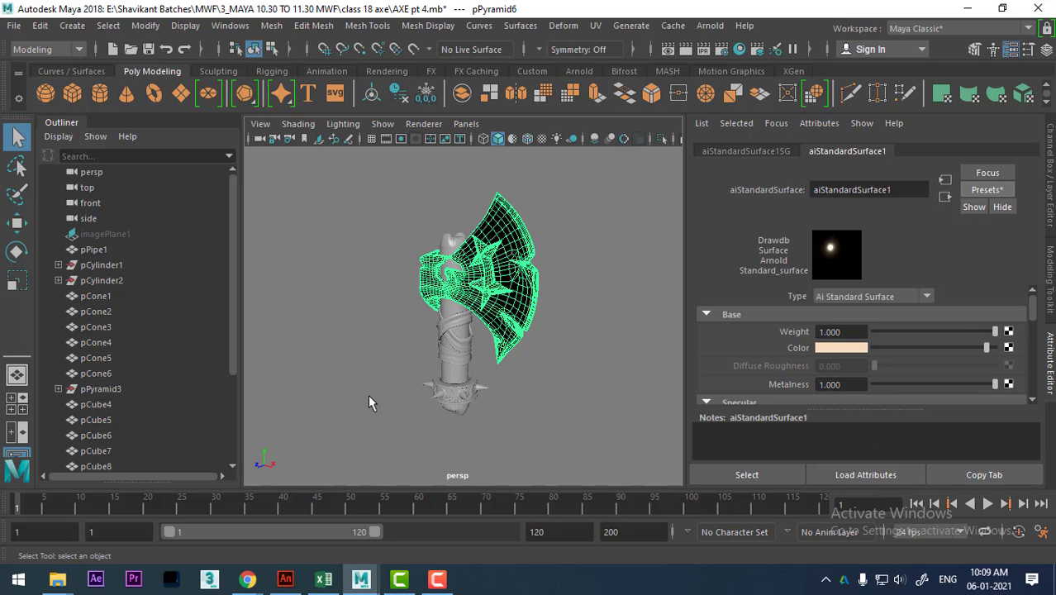
pyautogui.click(683, 50)
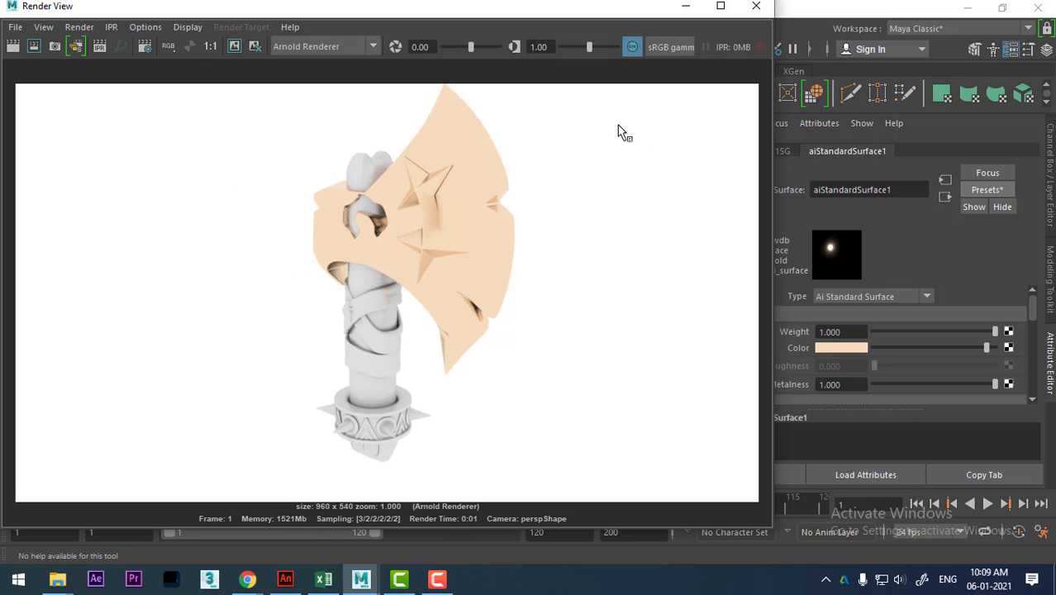
pyautogui.click(758, 8)
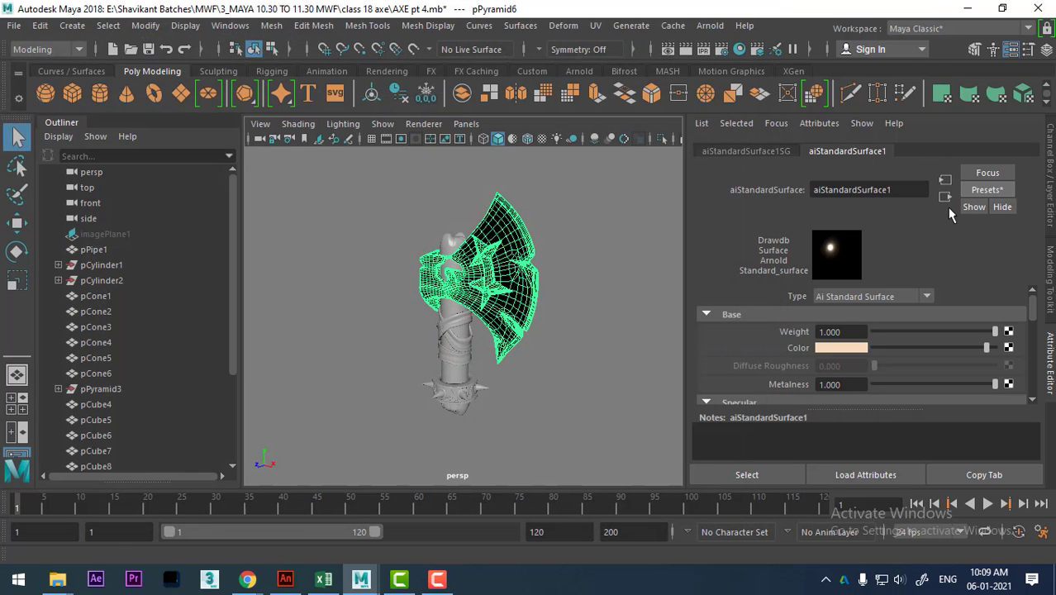
# Replace the material with the Gold preset and test-render the golden blade.
pyautogui.click(987, 192)
pyautogui.moveTo(918, 261)
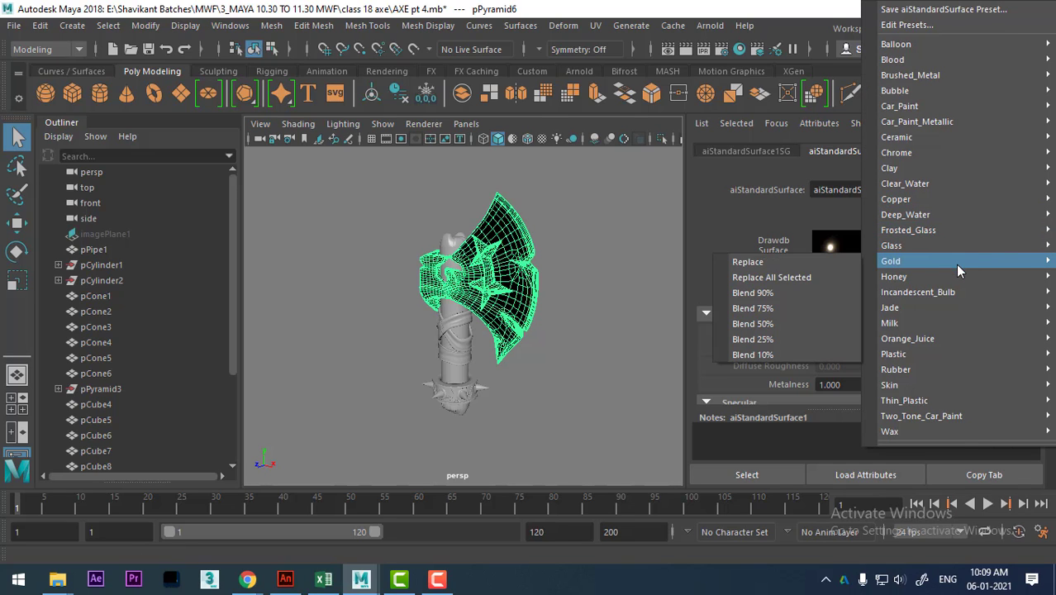
pyautogui.click(815, 261)
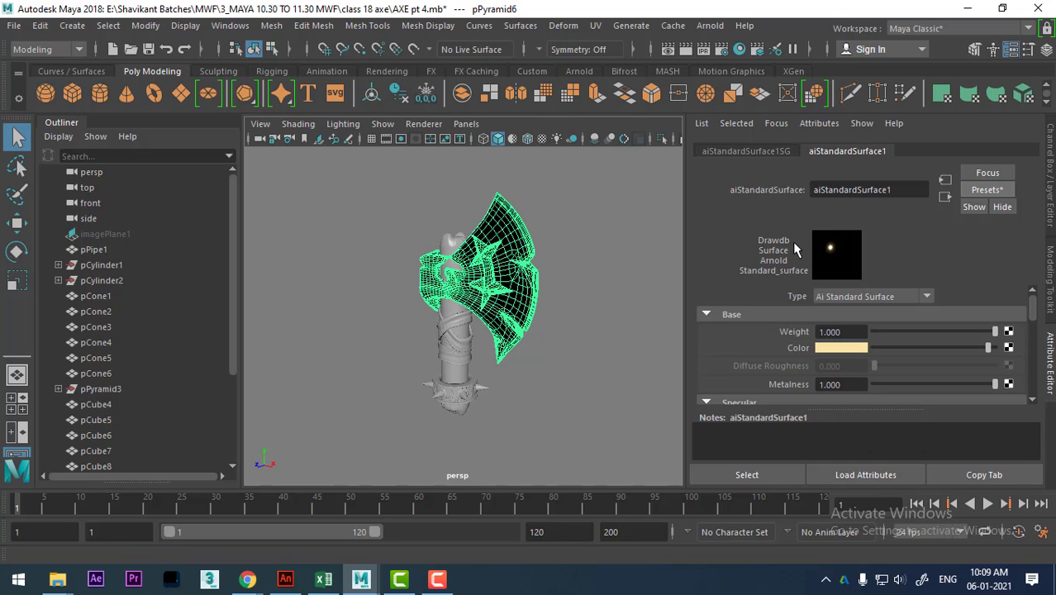
pyautogui.click(690, 50)
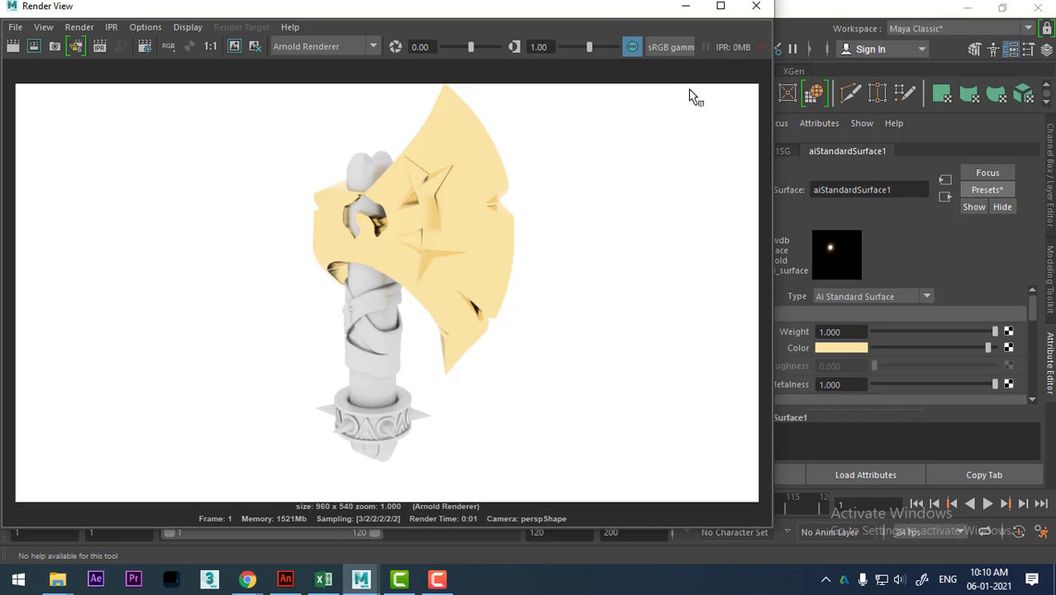
pyautogui.click(756, 6)
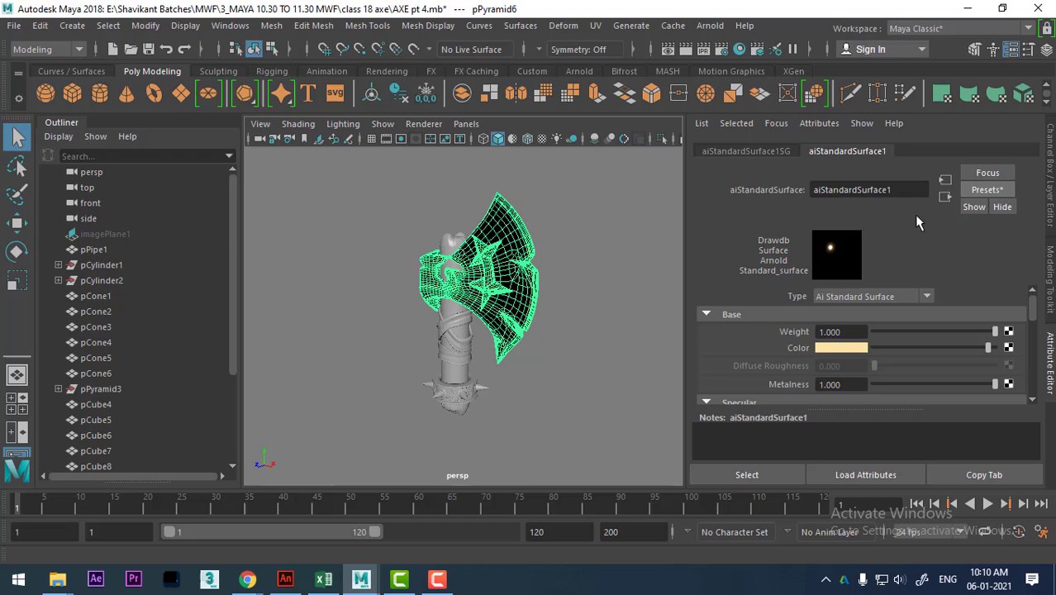
# Replace the blade material with the Plastic preset and test-render the blue look.
pyautogui.click(989, 191)
pyautogui.moveTo(894, 354)
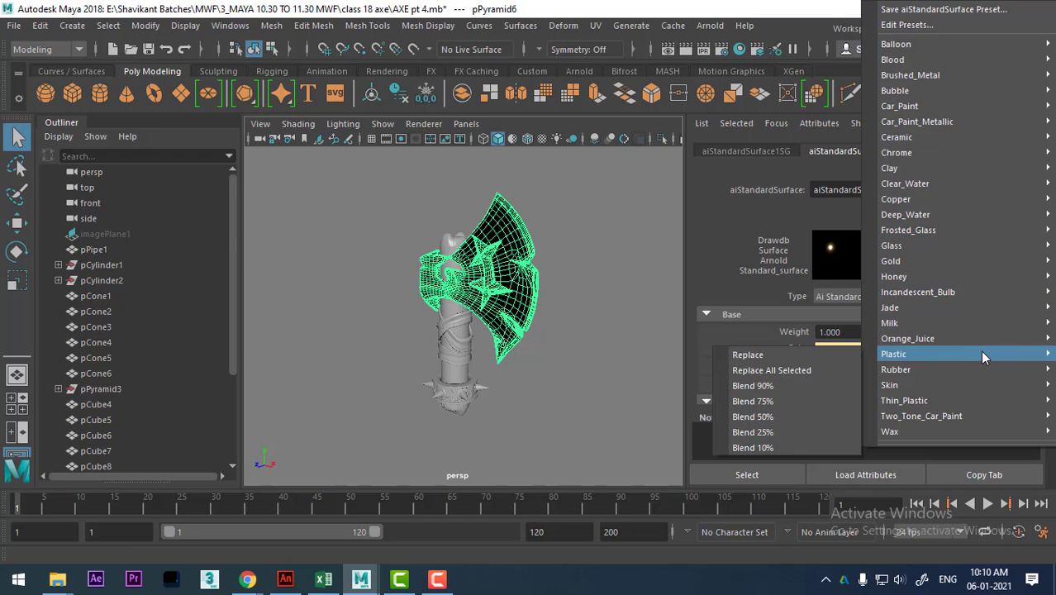
pyautogui.click(816, 355)
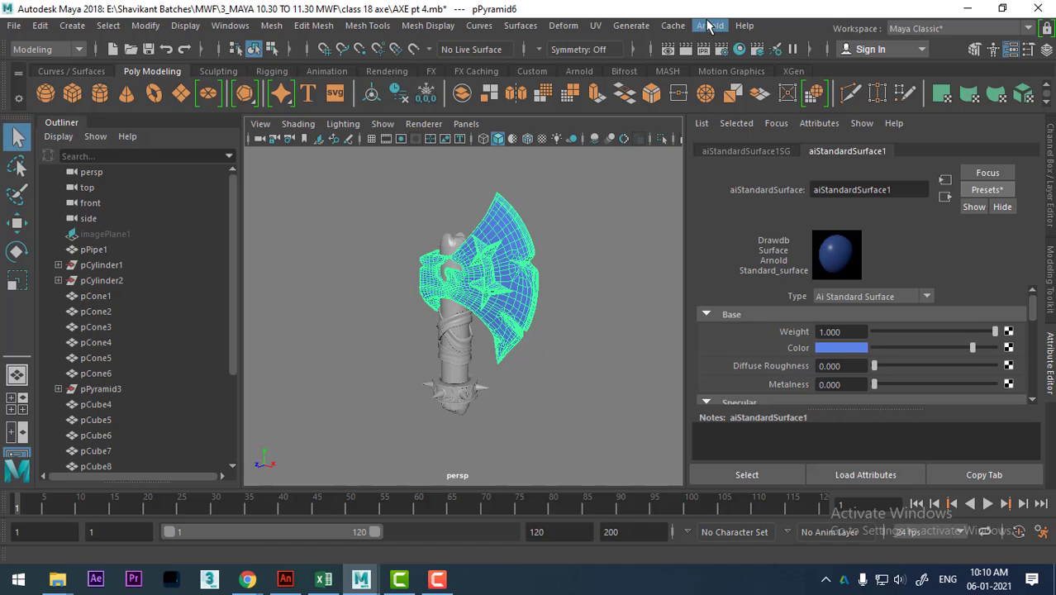
pyautogui.click(687, 47)
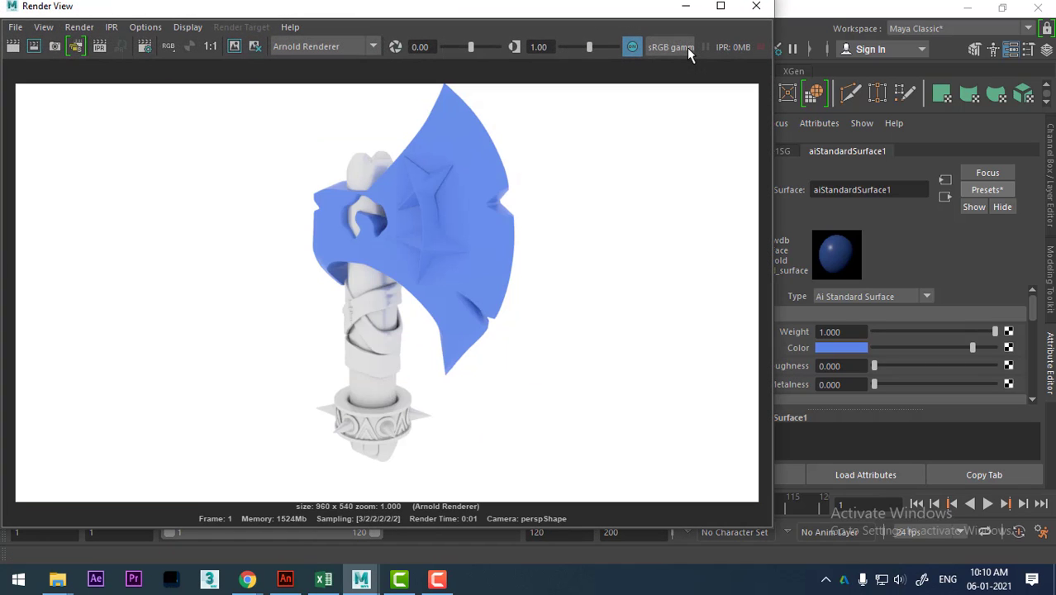
pyautogui.click(755, 10)
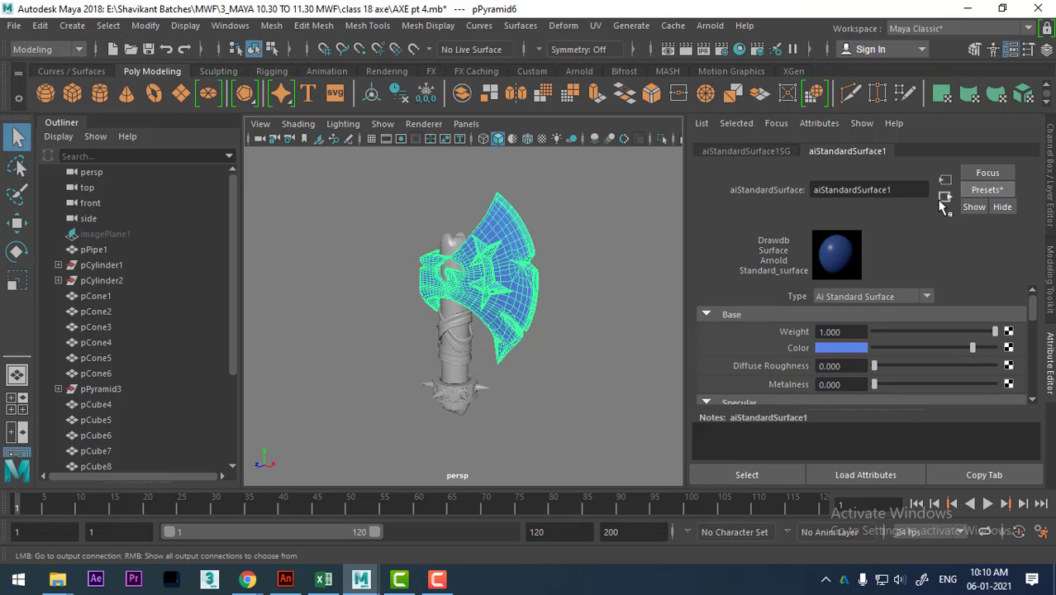
# Restore the Copper preset on aiStandardSurface1, with metalness 1.000.
pyautogui.click(987, 192)
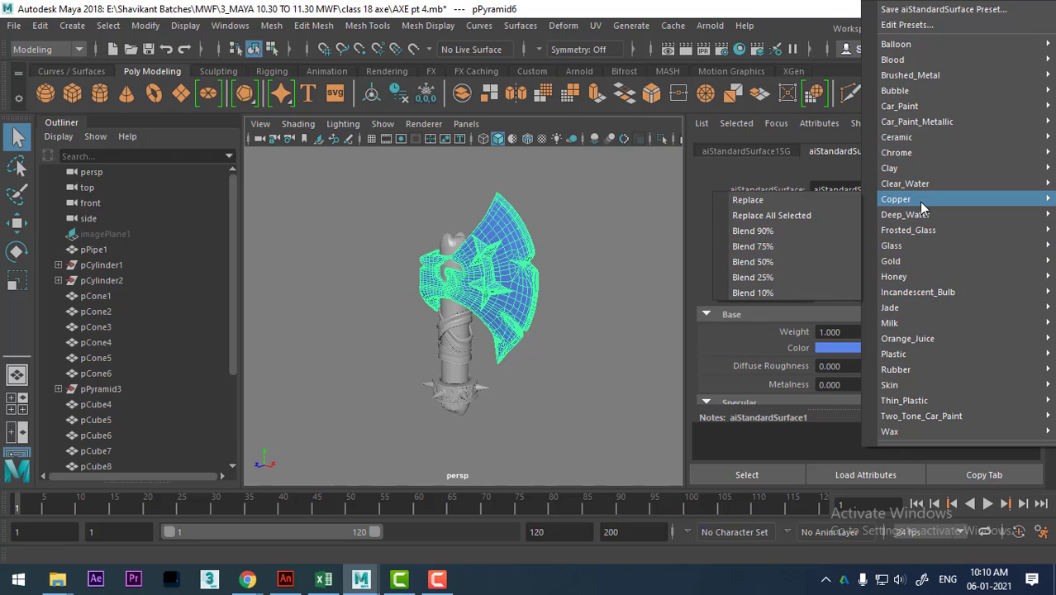
pyautogui.click(748, 200)
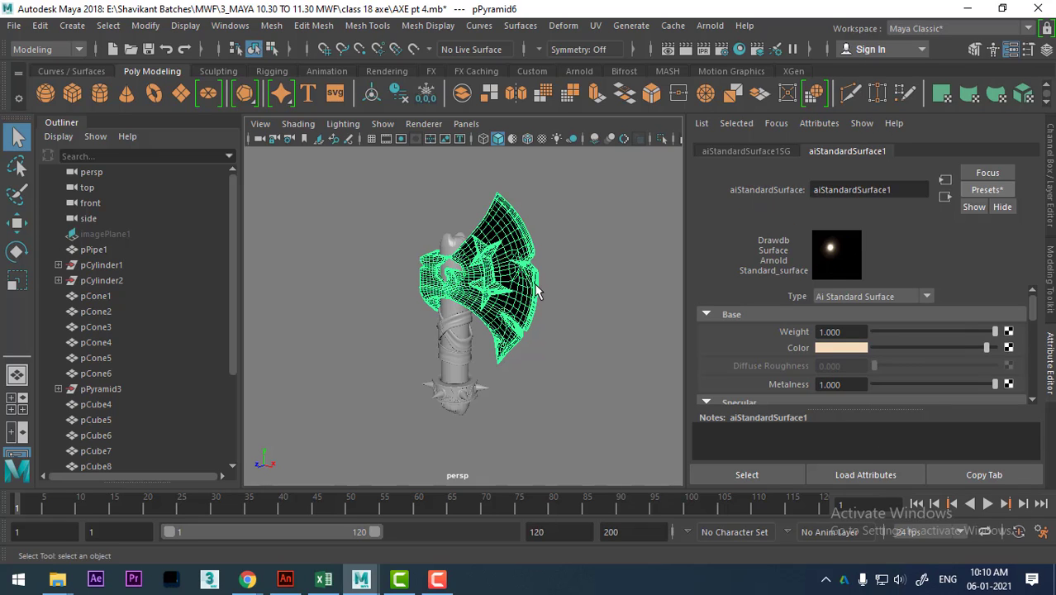
pyautogui.click(555, 339)
# Select the handle mesh polySurface16 and open Assign New Material with the Arnold shaders listed.
pyautogui.click(453, 323)
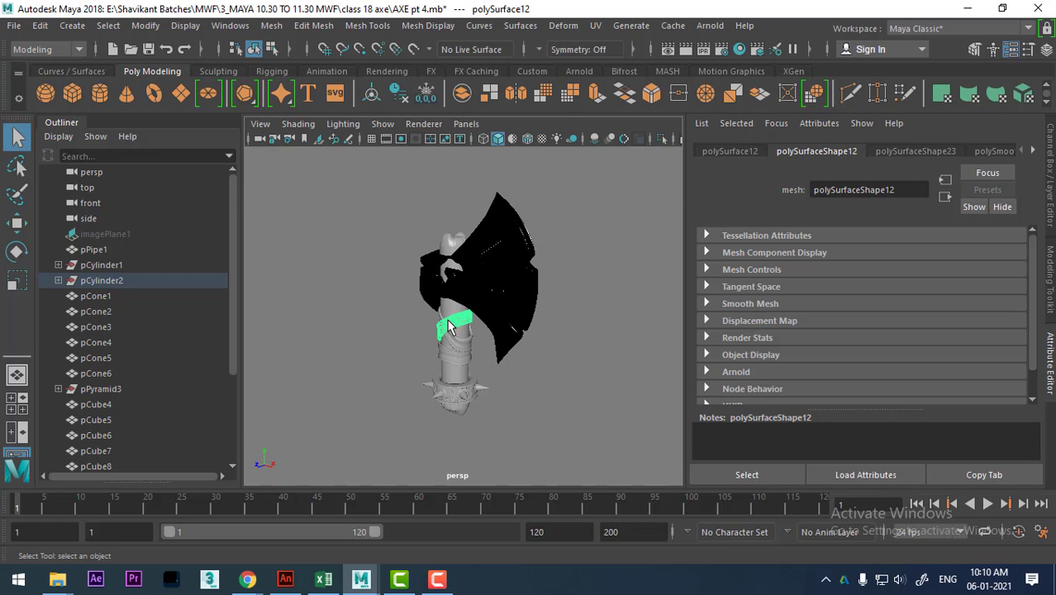
pyautogui.keyDown('alt'); pyautogui.moveTo(453, 324); pyautogui.dragTo(501, 314); pyautogui.keyUp('alt')
pyautogui.keyDown('alt'); pyautogui.moveTo(501, 314); pyautogui.dragTo(495, 418, button='right'); pyautogui.keyUp('alt')
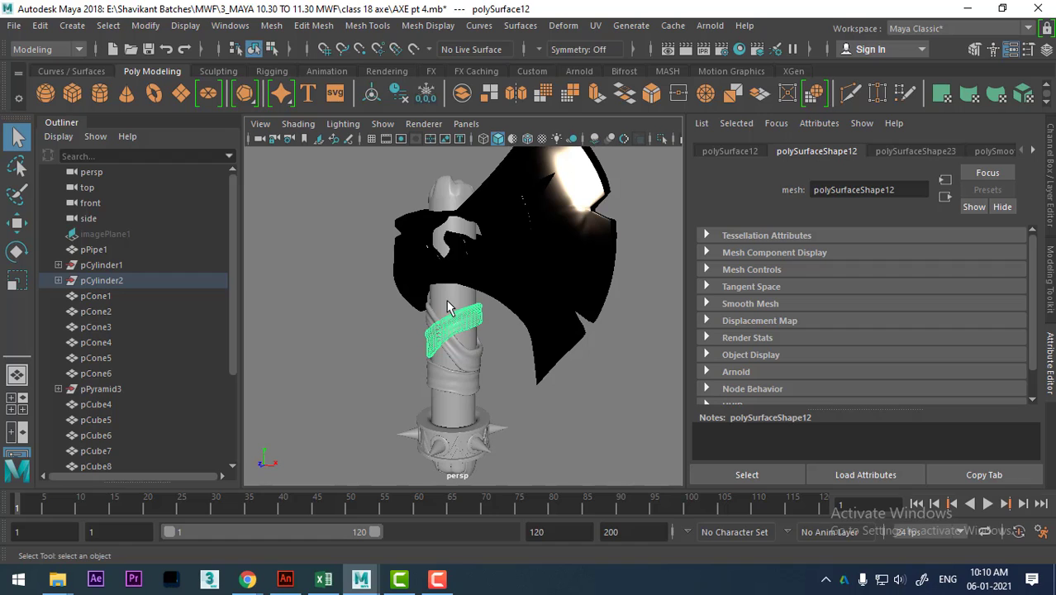
pyautogui.click(451, 306)
pyautogui.moveTo(448, 304); pyautogui.dragTo(454, 536, button='right')
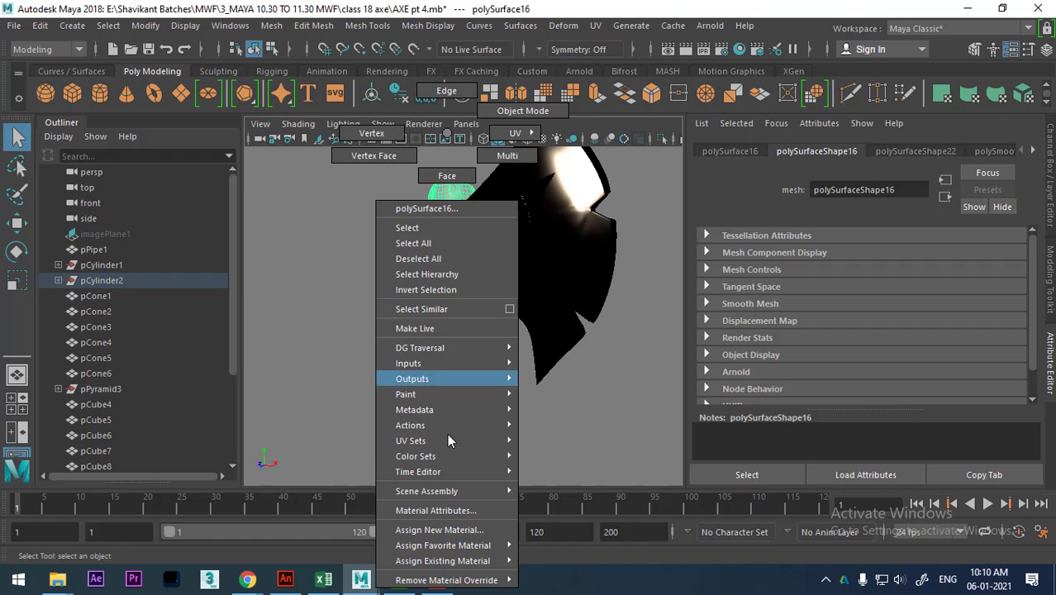
pyautogui.click(458, 529)
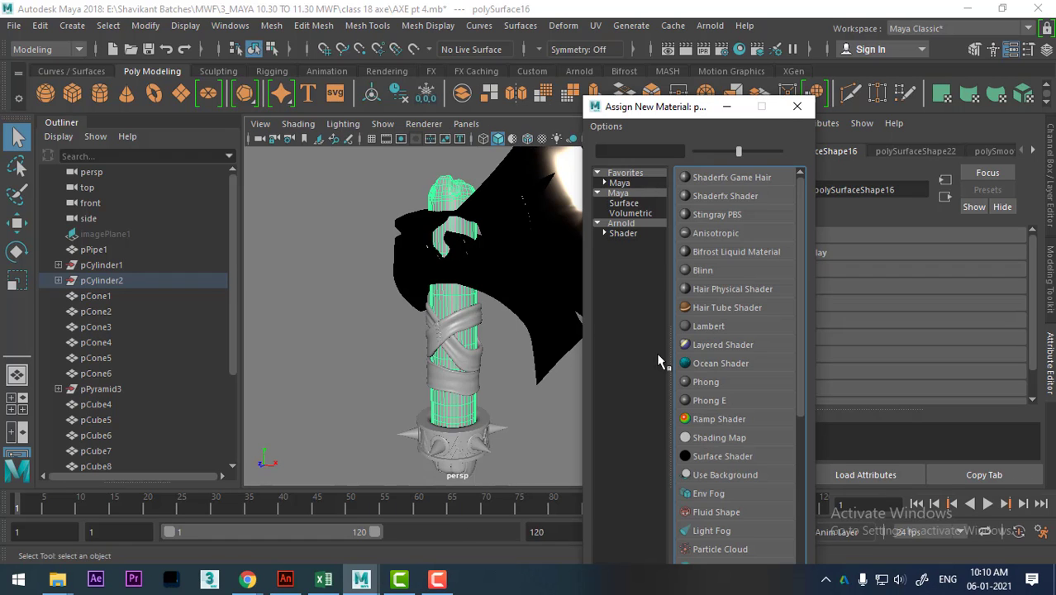
pyautogui.click(637, 224)
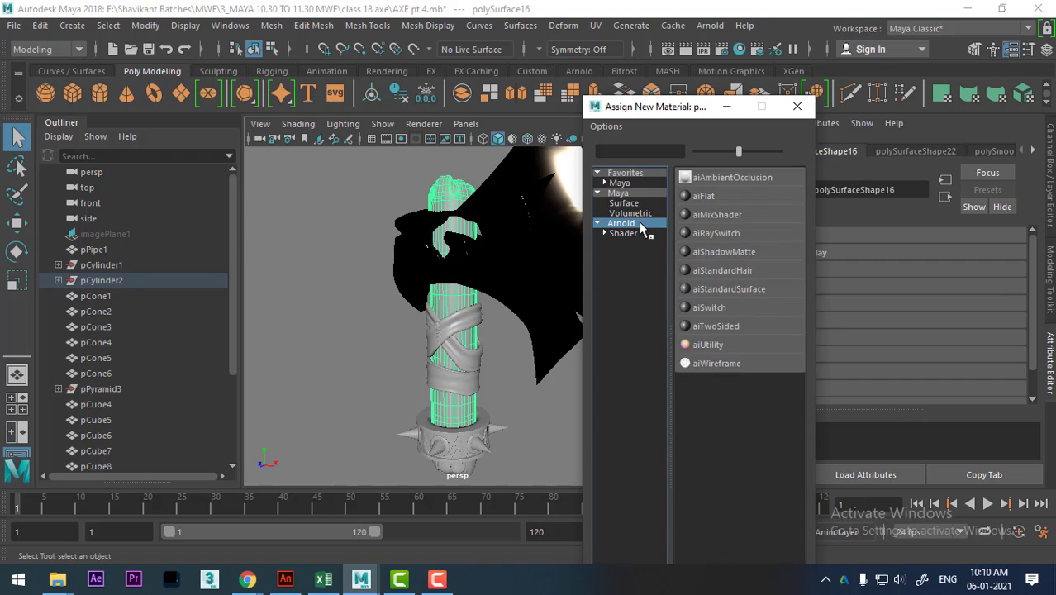
# Create an aiStandardSurface material on the handle and rename it 'wood'.
pyautogui.click(726, 290)
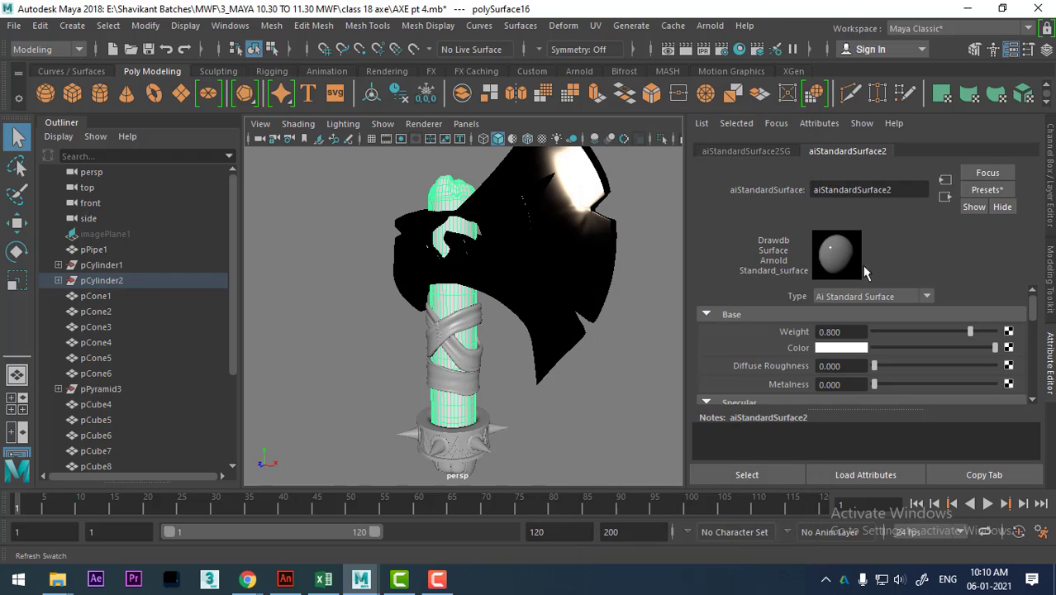
pyautogui.doubleClick(906, 189)
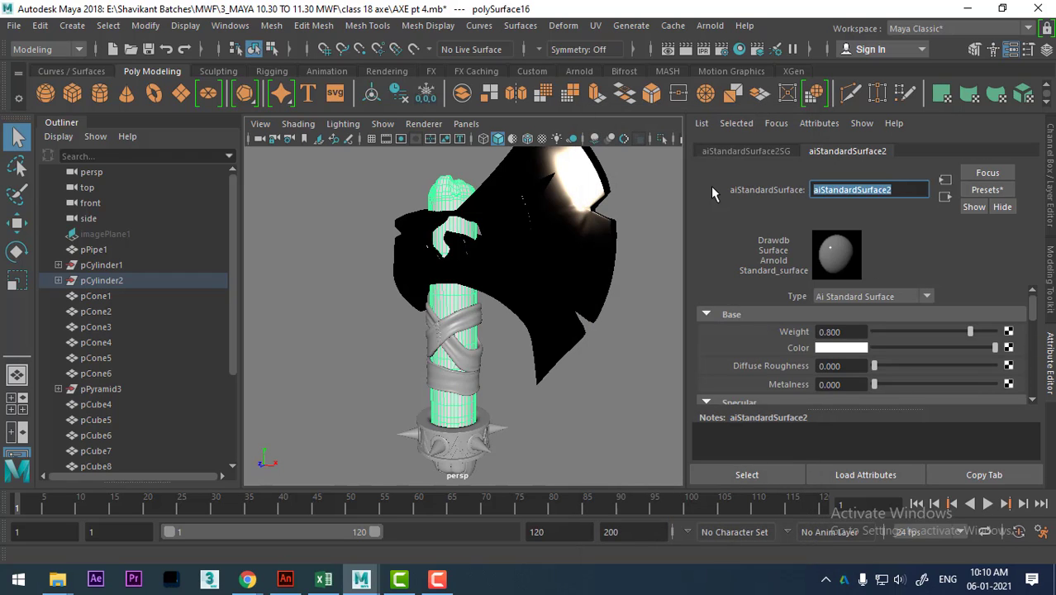
pyautogui.write('wood')
pyautogui.press('Return')
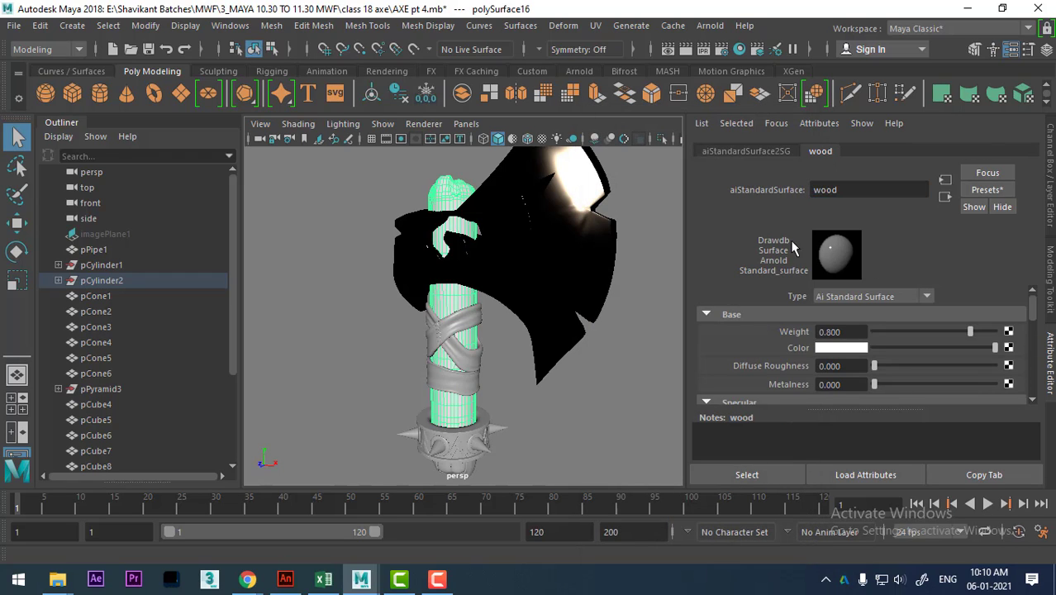
# Apply the Plastic preset, a dark brown Base Color, Base Weight 1.000 and Specular Weight 0.104.
pyautogui.click(987, 190)
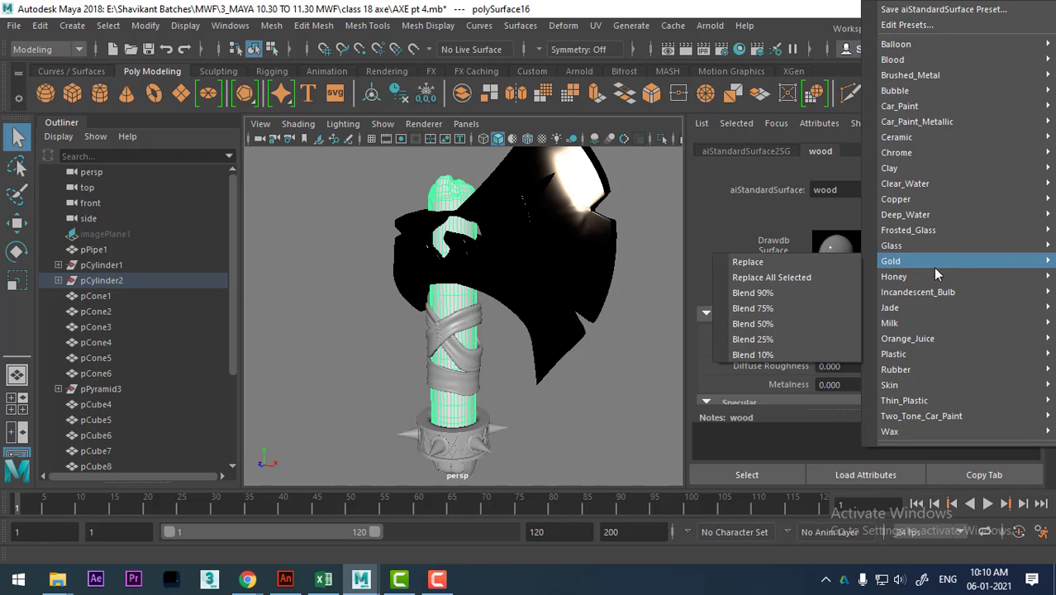
pyautogui.moveTo(893, 353)
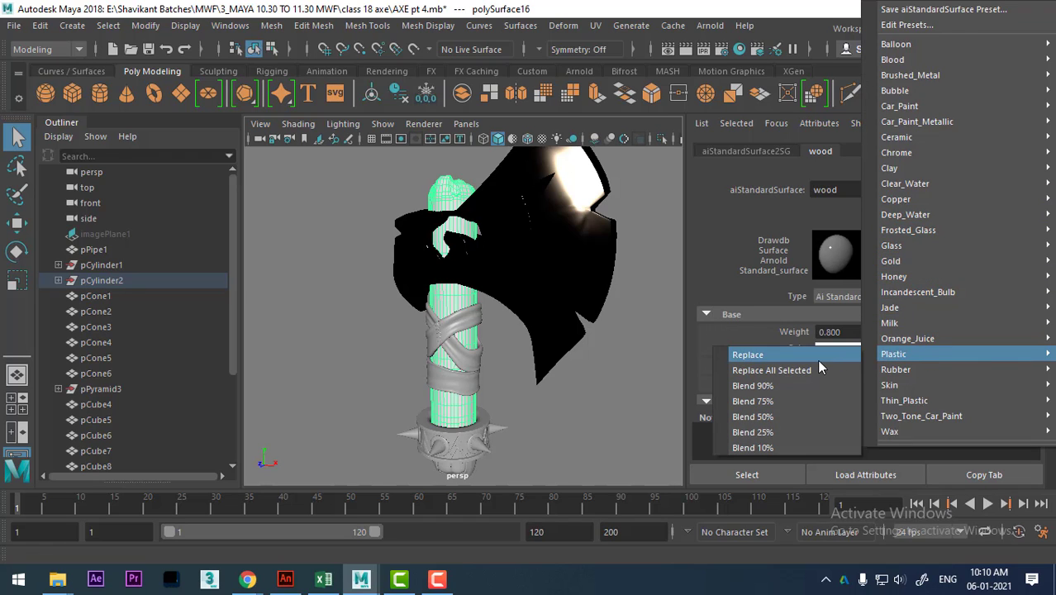
pyautogui.click(818, 367)
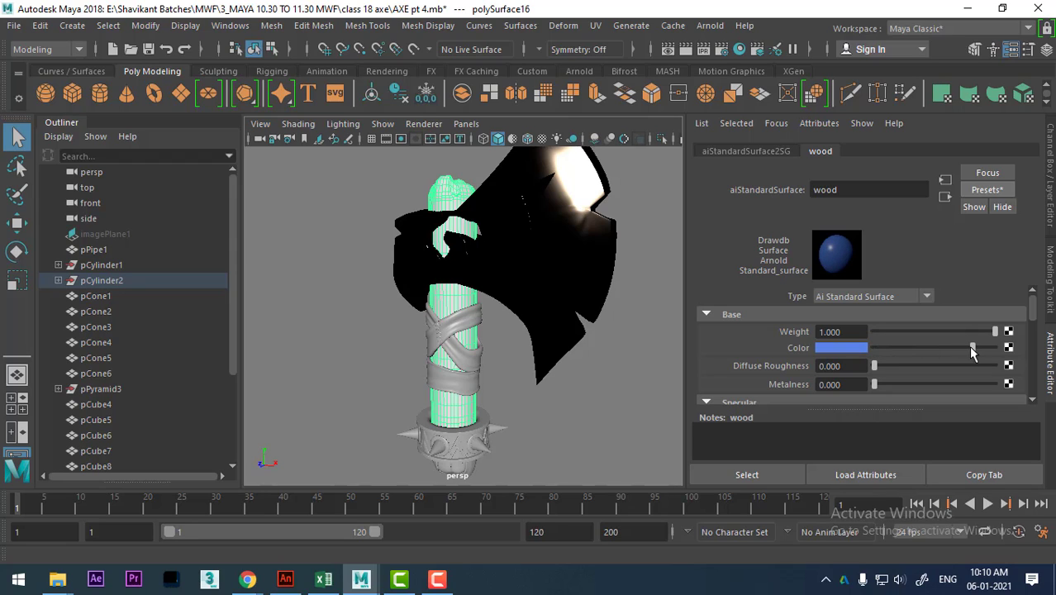
pyautogui.click(855, 351)
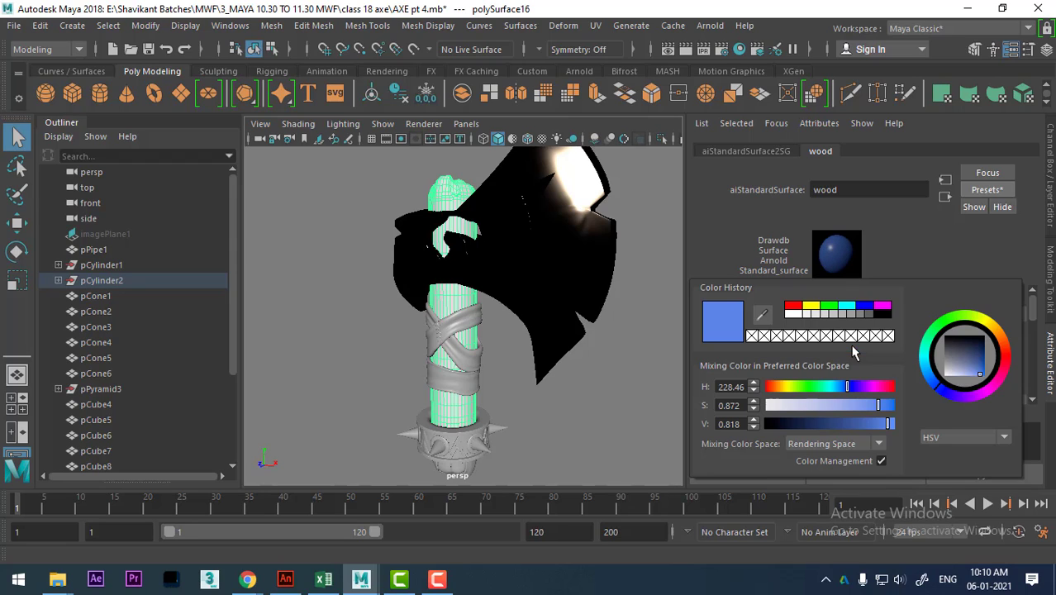
pyautogui.click(998, 345)
pyautogui.moveTo(868, 424); pyautogui.dragTo(839, 424)
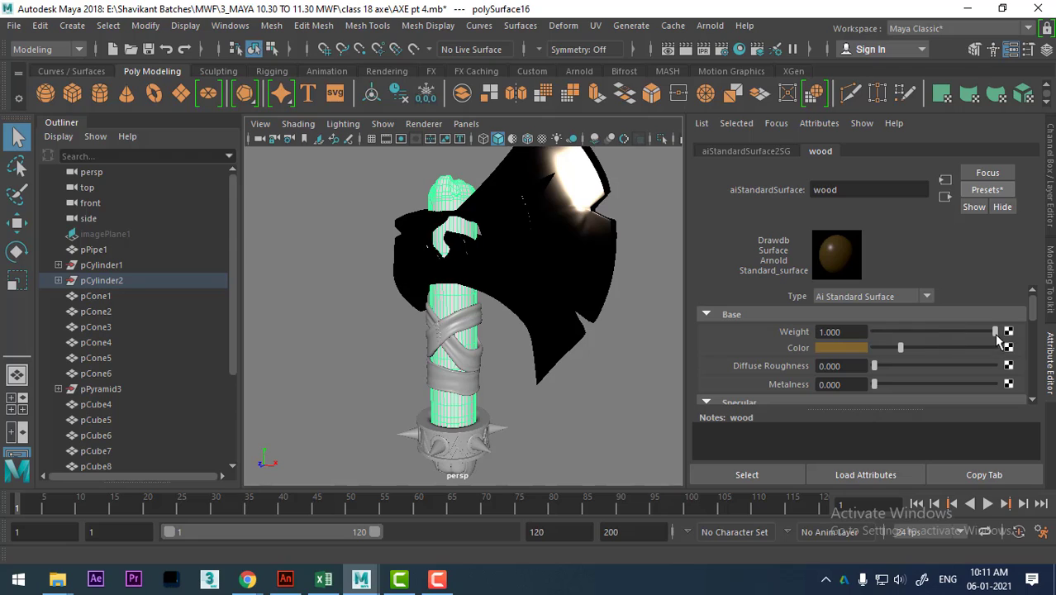
pyautogui.moveTo(974, 340); pyautogui.dragTo(1000, 334)
pyautogui.scroll(-3, 922, 319)
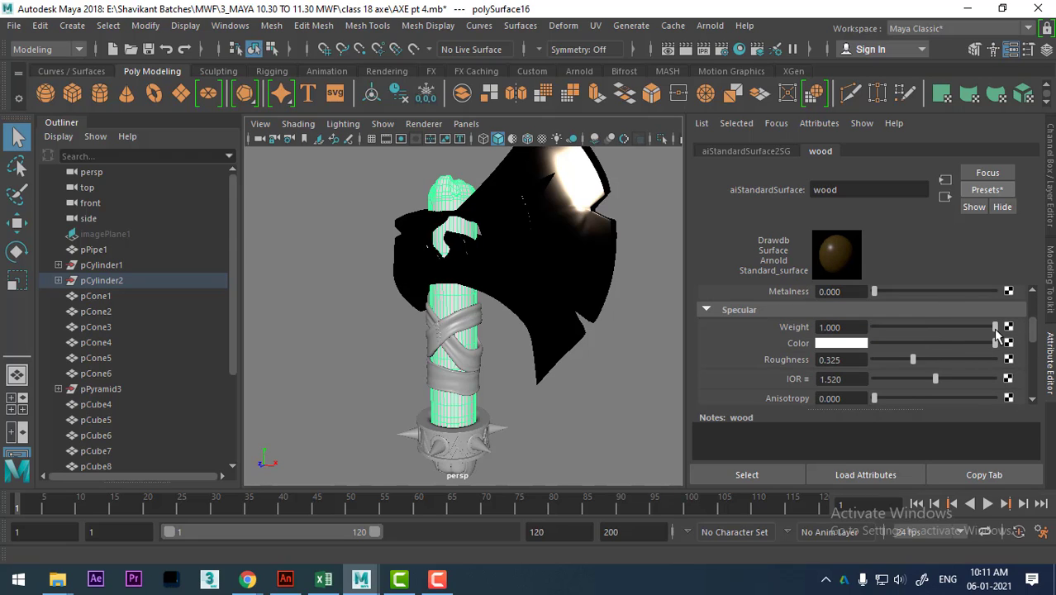
pyautogui.moveTo(997, 328)
pyautogui.mouseDown()
pyautogui.moveTo(891, 343)
pyautogui.moveTo(932, 335)
pyautogui.moveTo(886, 334)
pyautogui.mouseUp()
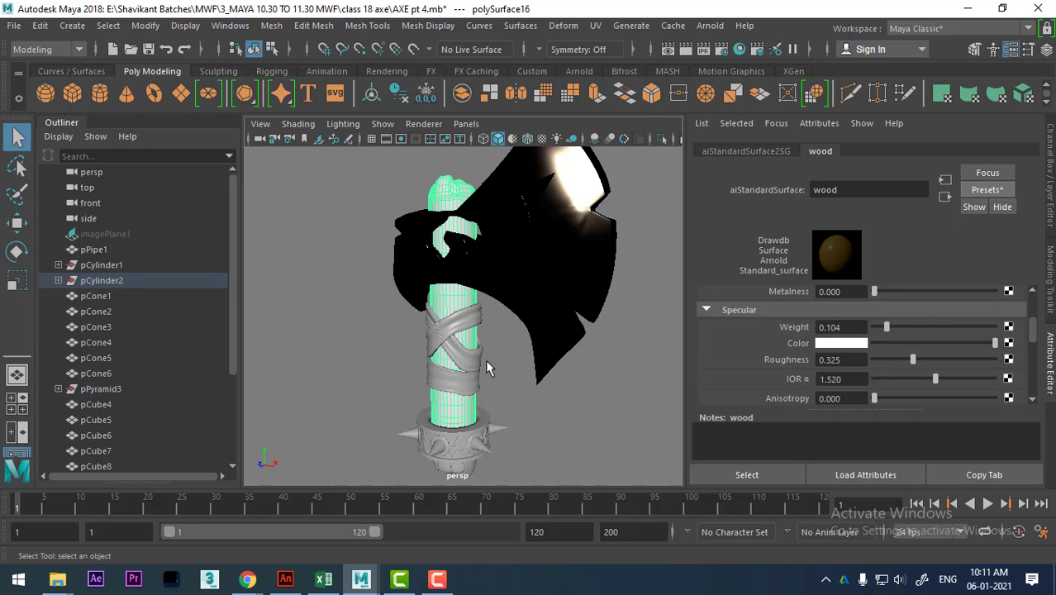
# Zoom in on the handle and select two crossing wrap pieces.
pyautogui.keyDown('alt'); pyautogui.moveTo(492, 383); pyautogui.dragTo(506, 378); pyautogui.keyUp('alt')
pyautogui.scroll(3, 505, 378)
pyautogui.scroll(3, 505, 364)
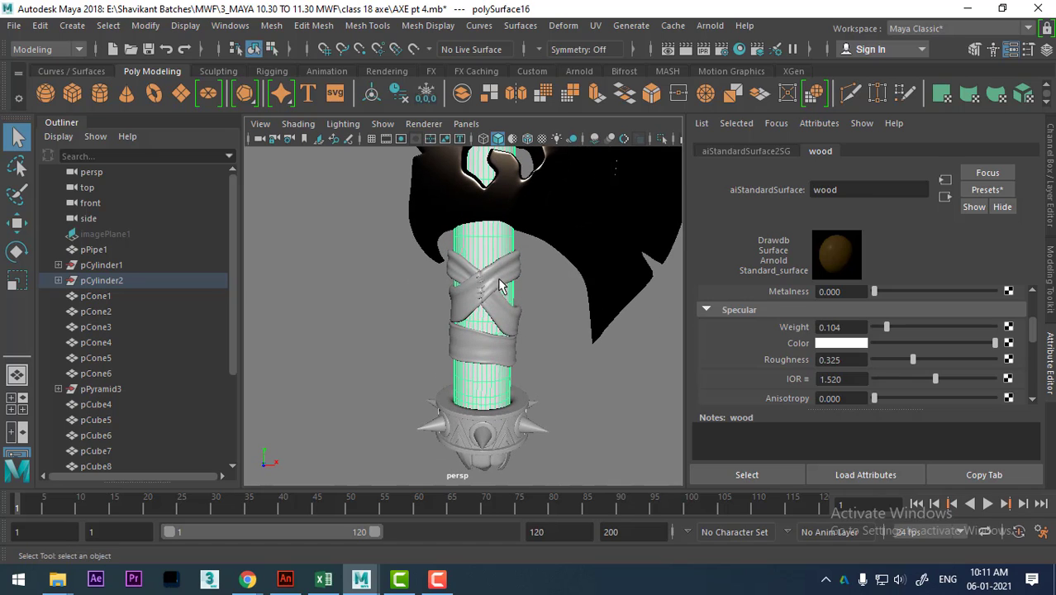
pyautogui.click(502, 287)
pyautogui.keyDown('alt'); pyautogui.moveTo(502, 287); pyautogui.dragTo(531, 315); pyautogui.keyUp('alt')
pyautogui.keyDown('shift'); pyautogui.click(531, 315); pyautogui.keyUp('shift')
# Give both handle wrap pieces a new aiStandardSurface material using the Plastic preset.
pyautogui.keyDown('shift'); pyautogui.click(509, 369); pyautogui.keyUp('shift')
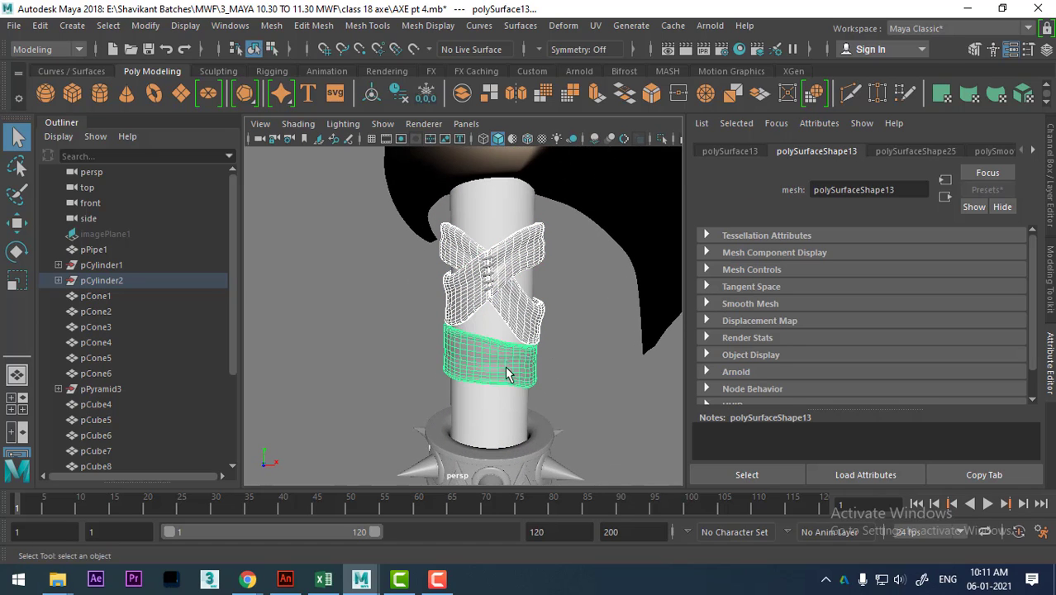
pyautogui.rightClick(495, 262)
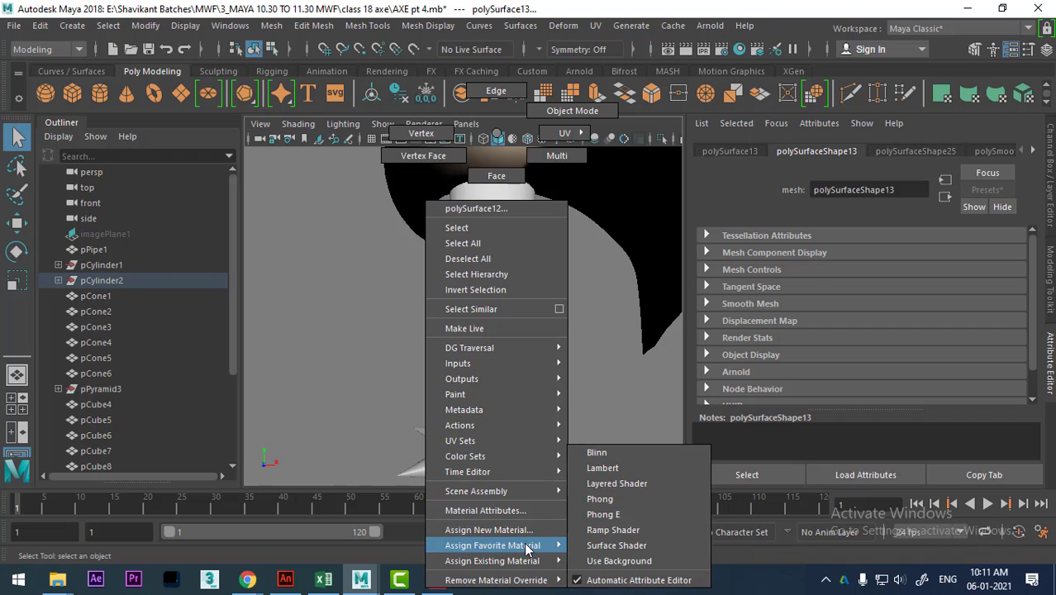
pyautogui.click(513, 527)
pyautogui.click(628, 225)
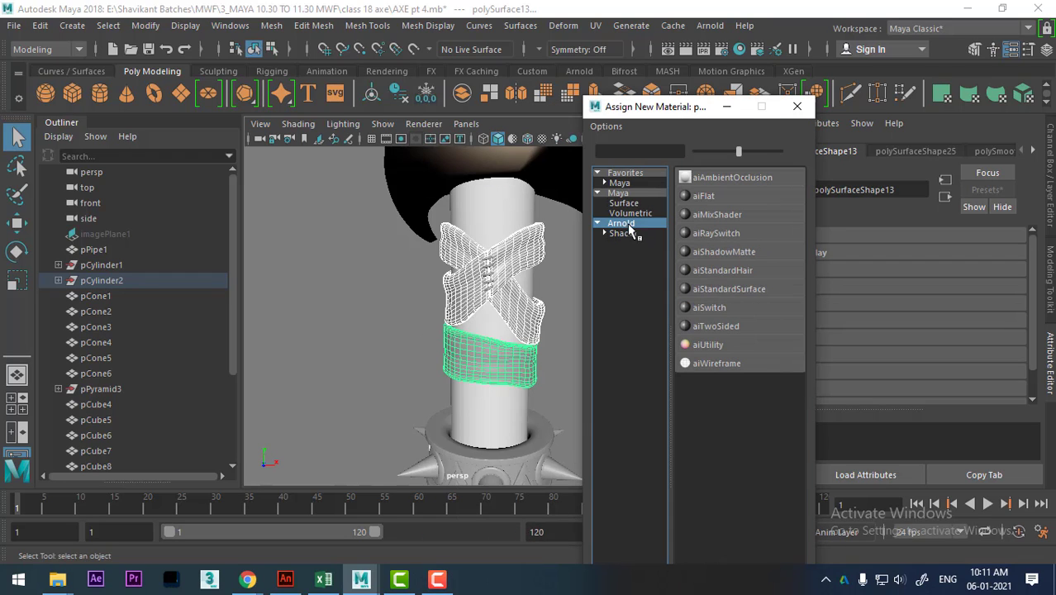
pyautogui.click(727, 288)
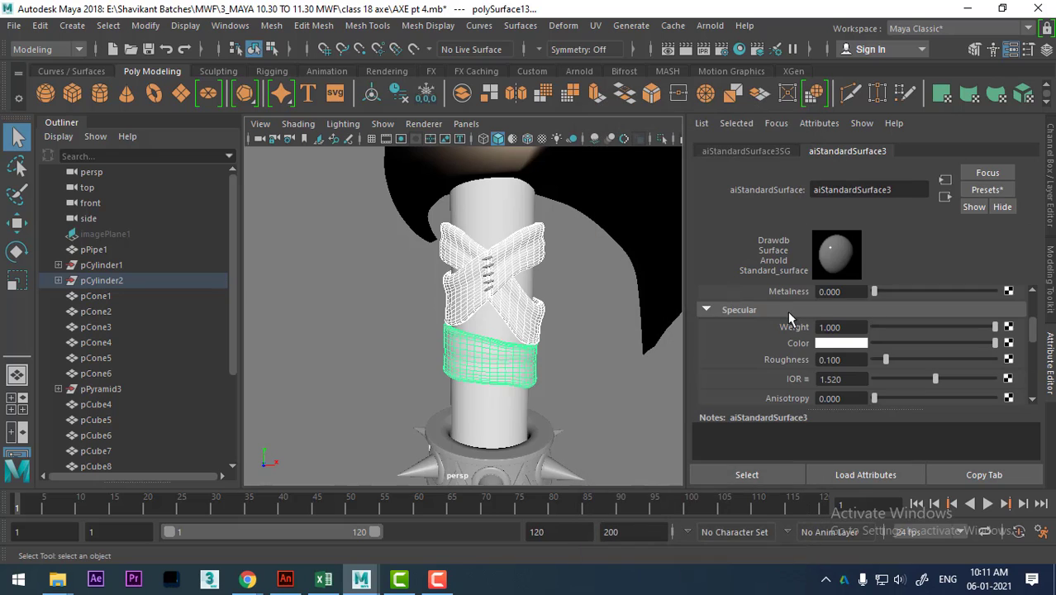
pyautogui.click(978, 190)
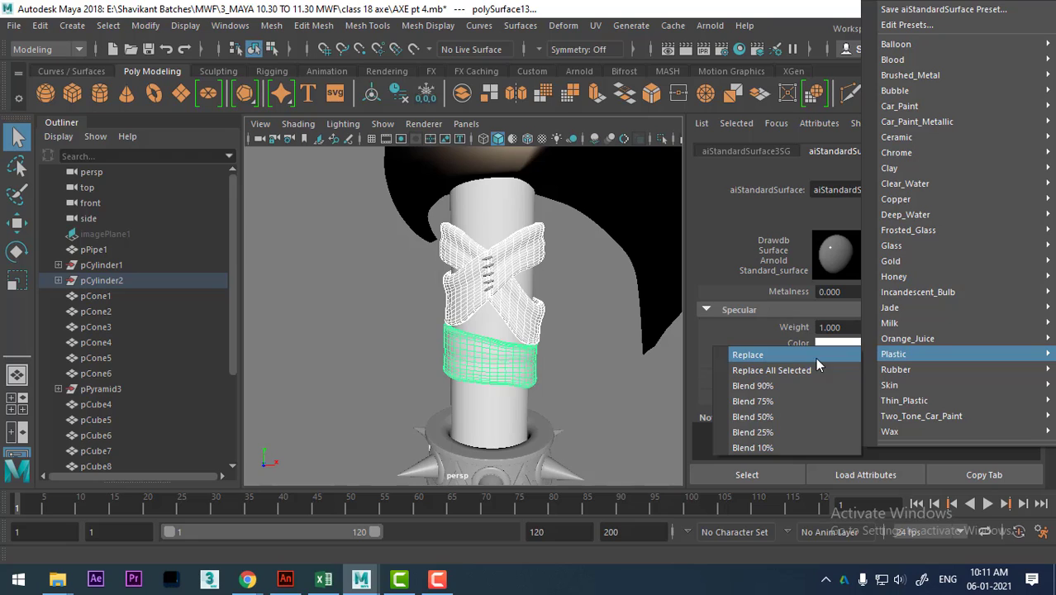
pyautogui.click(792, 360)
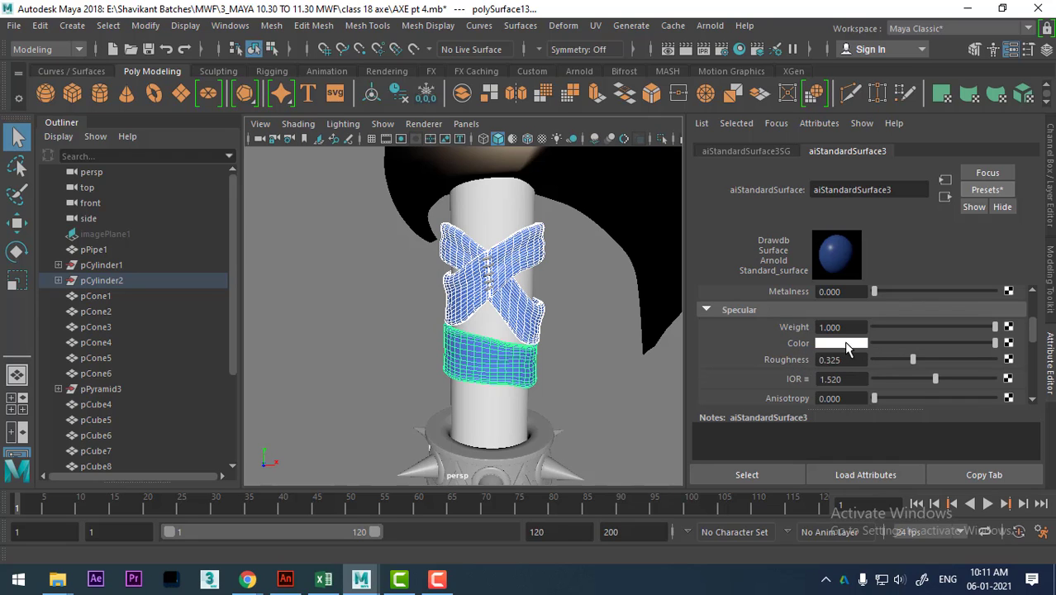
# Set the wrap material's specular colour to tan and its base colour to a pale tan.
pyautogui.click(844, 343)
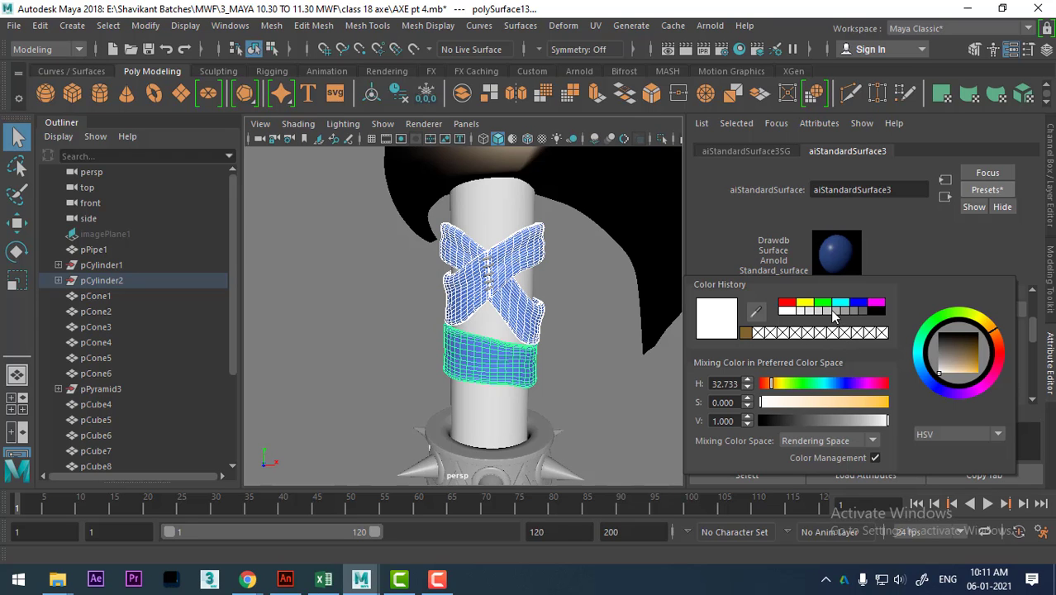
pyautogui.click(955, 360)
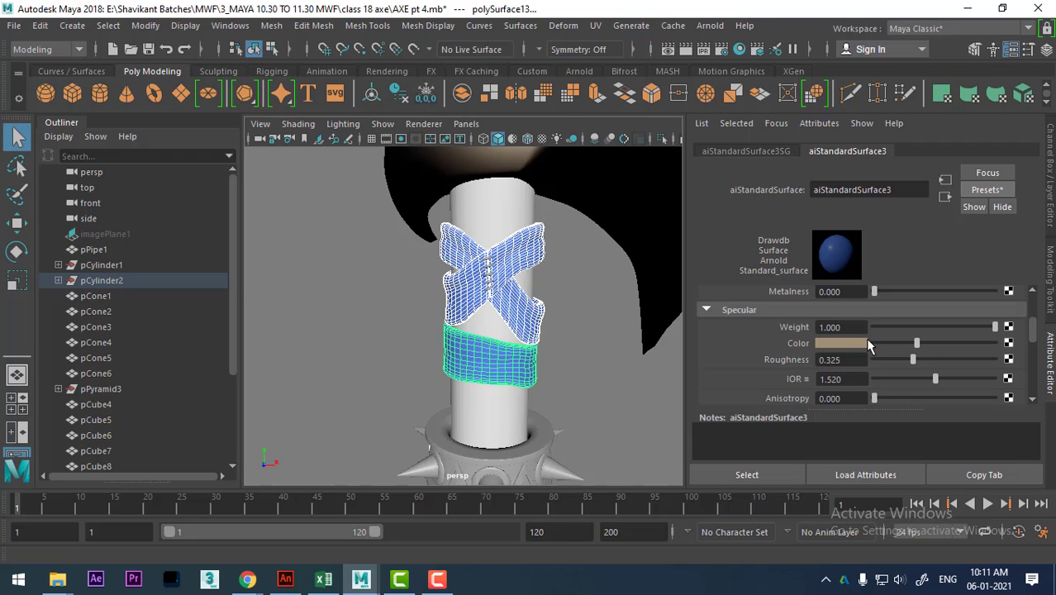
pyautogui.scroll(2, 909, 358)
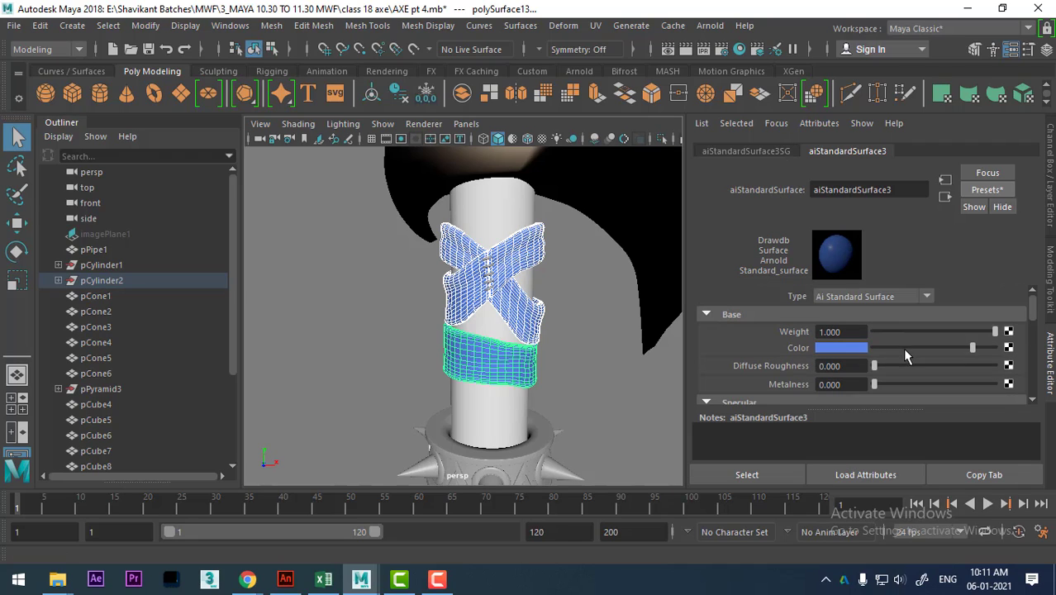
pyautogui.click(858, 348)
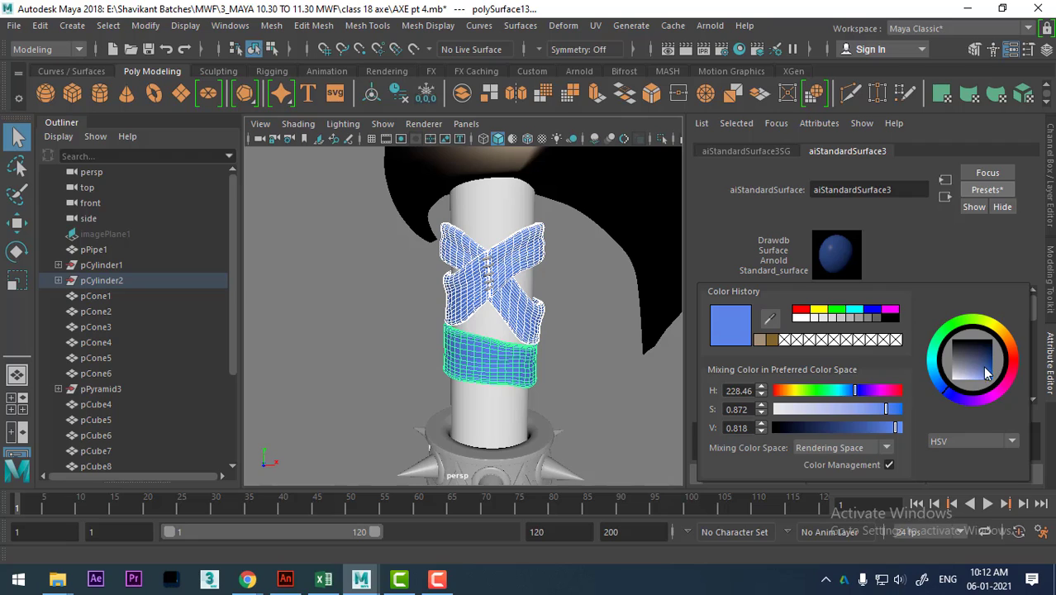
pyautogui.click(1002, 335)
pyautogui.moveTo(886, 409); pyautogui.dragTo(839, 409)
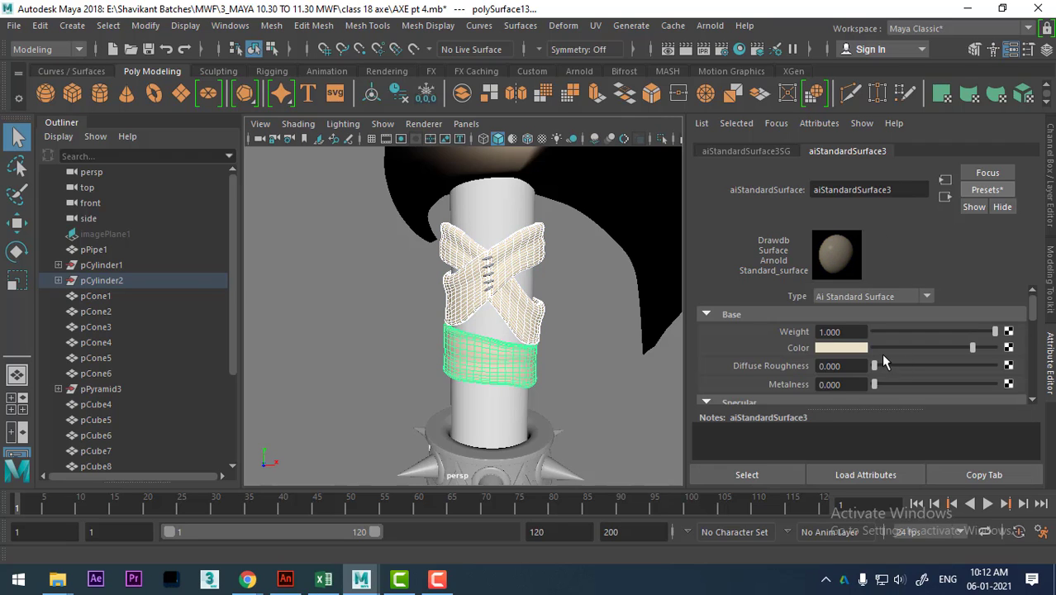
pyautogui.scroll(-2, 882, 361)
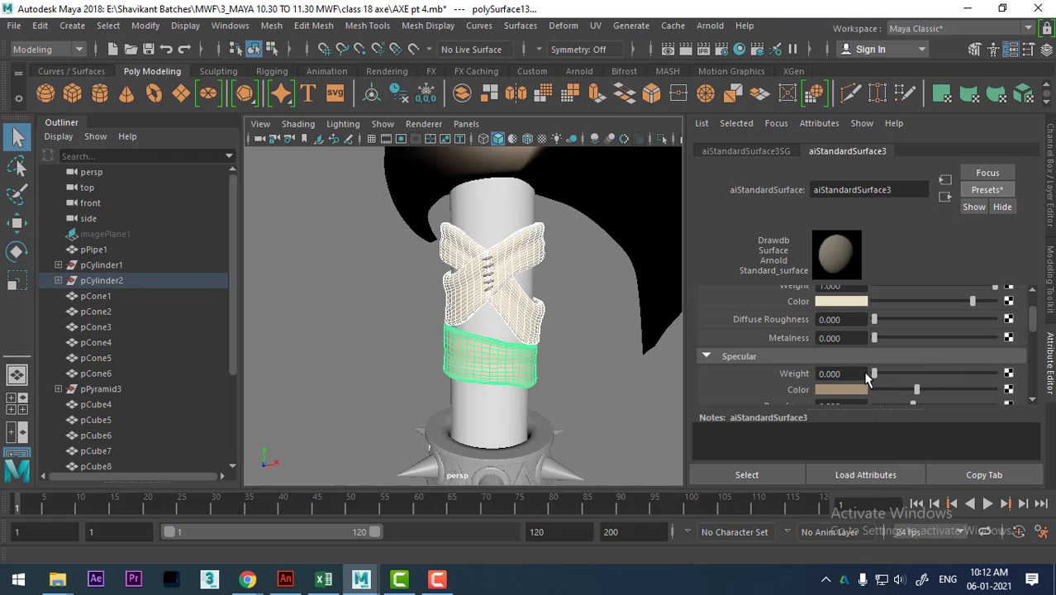
# Orbit around the axe and select the axe head.
pyautogui.click(582, 347)
pyautogui.keyDown('alt'); pyautogui.moveTo(582, 348); pyautogui.dragTo(495, 248); pyautogui.keyUp('alt')
pyautogui.click(482, 241)
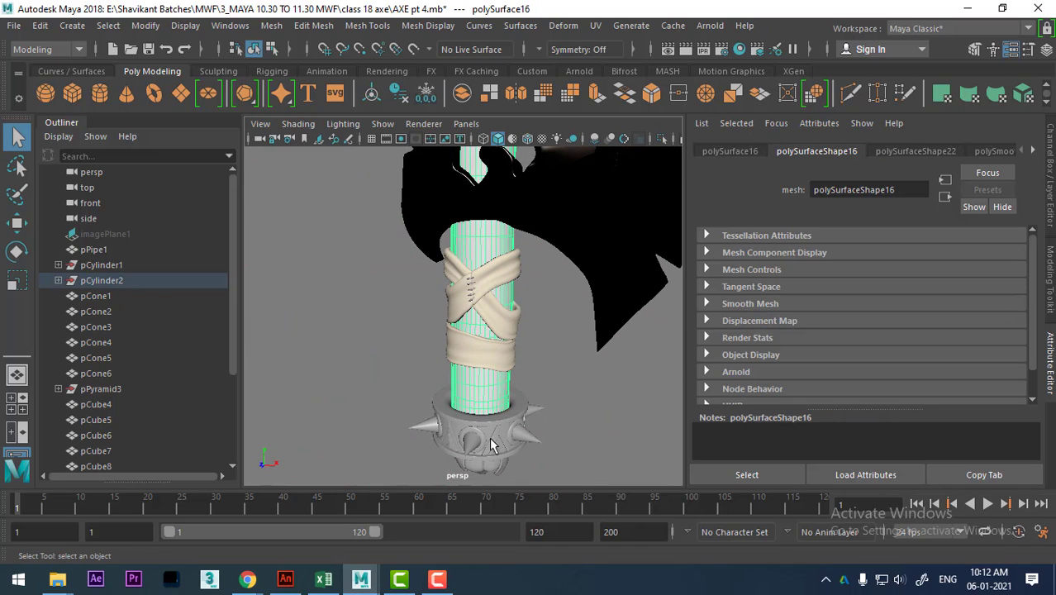
pyautogui.click(537, 409)
pyautogui.click(591, 250)
# Rename the axe head's aiStandardSurface1 material to 'copper'.
pyautogui.rightClick(588, 209)
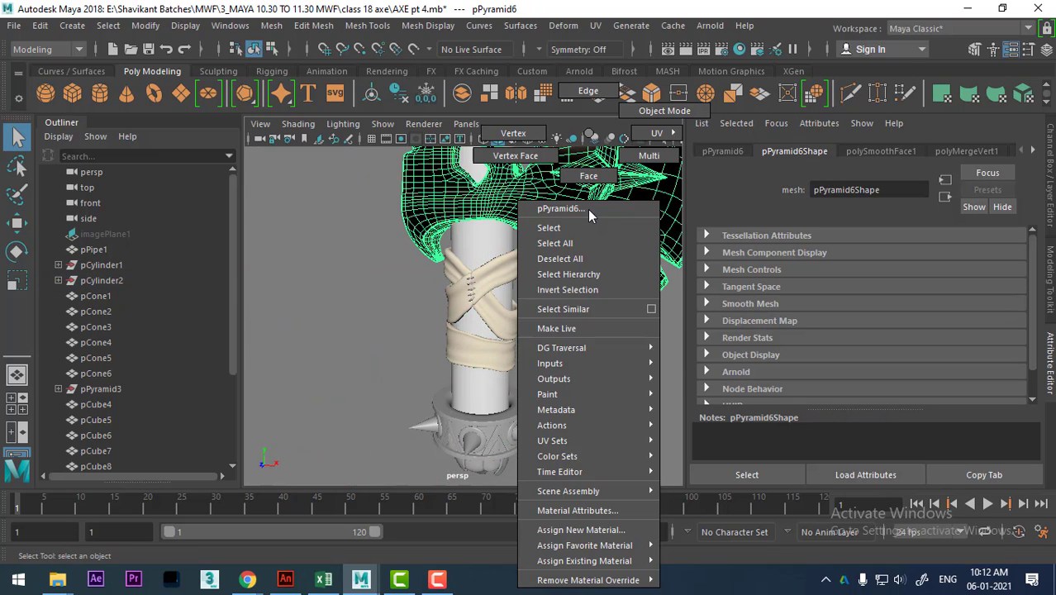
pyautogui.click(581, 512)
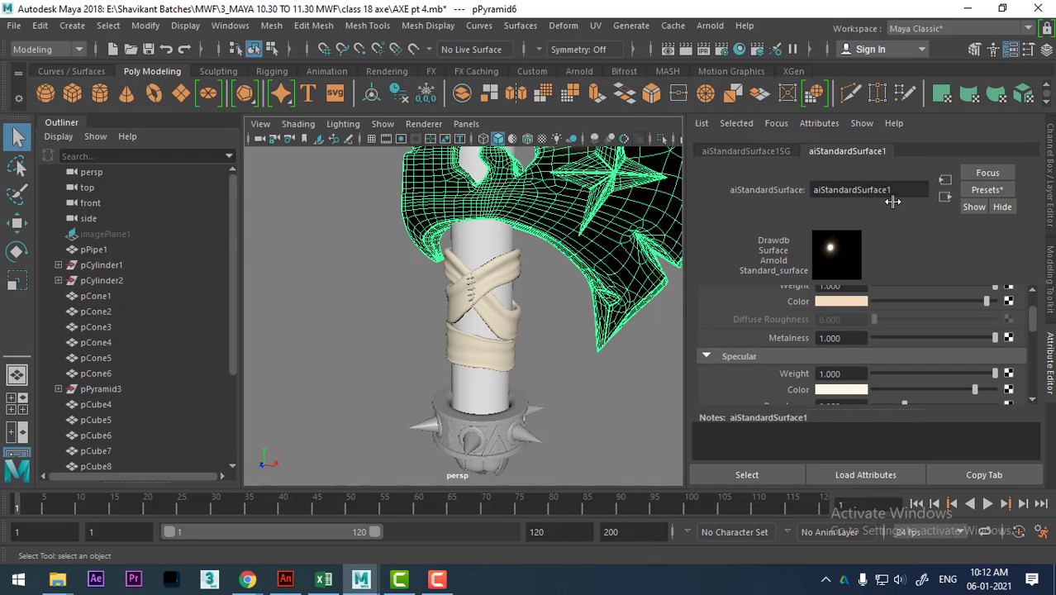
pyautogui.moveTo(901, 189); pyautogui.dragTo(719, 189)
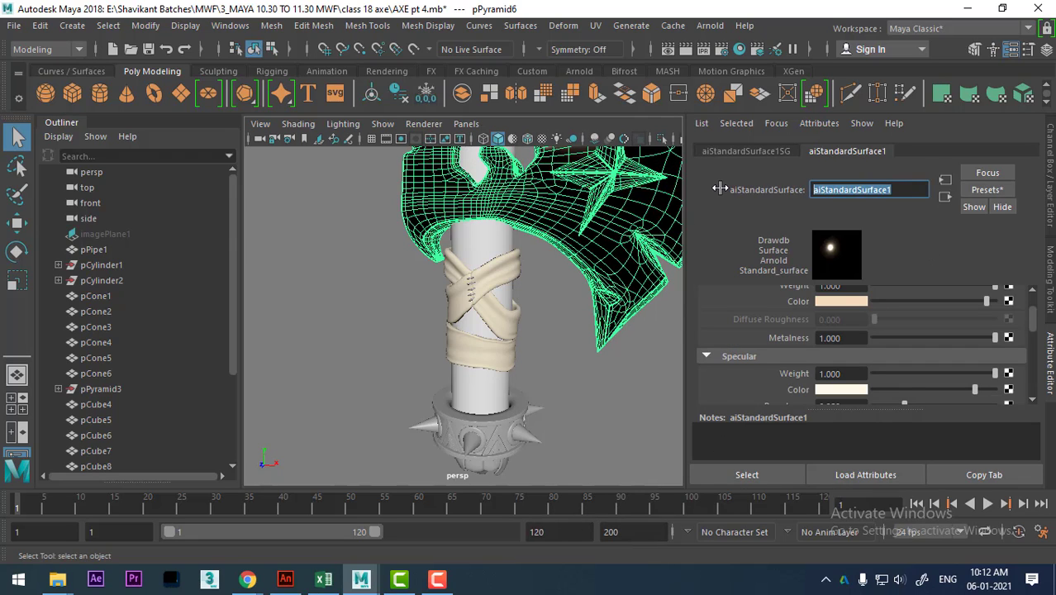
pyautogui.click(979, 189)
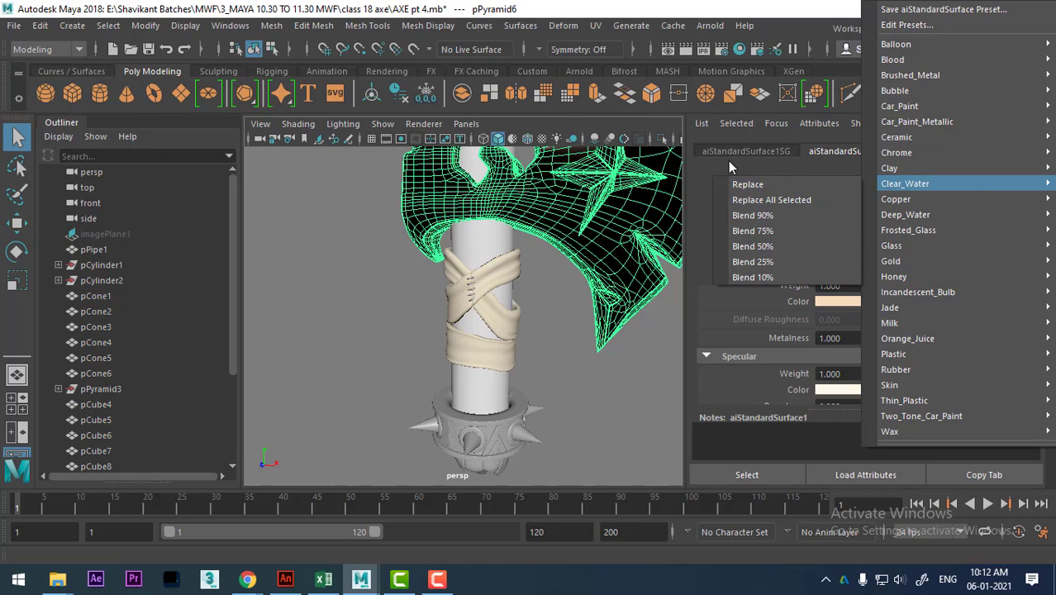
pyautogui.click(704, 172)
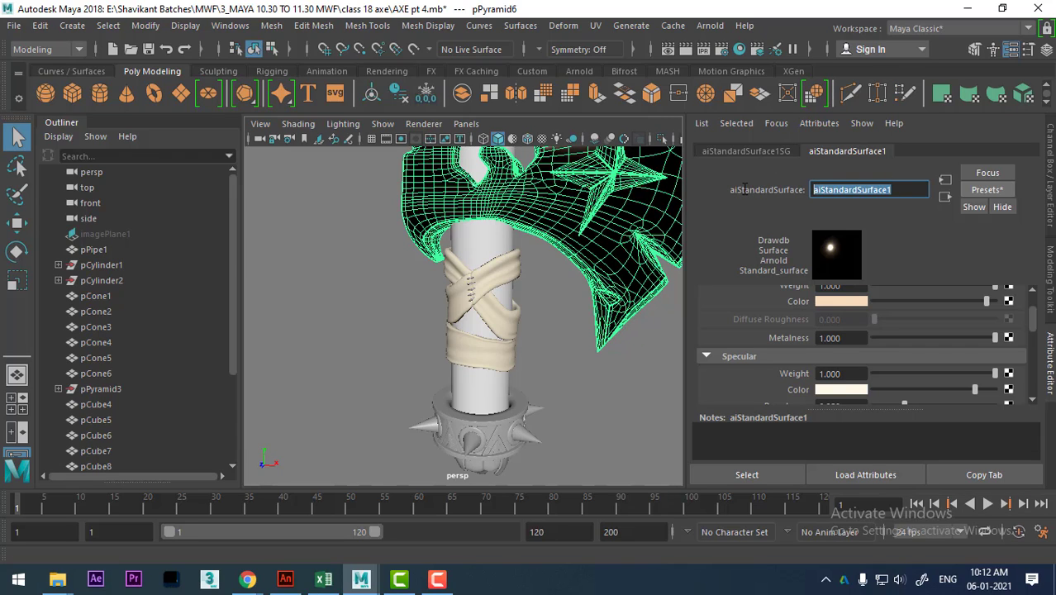
pyautogui.write('copper')
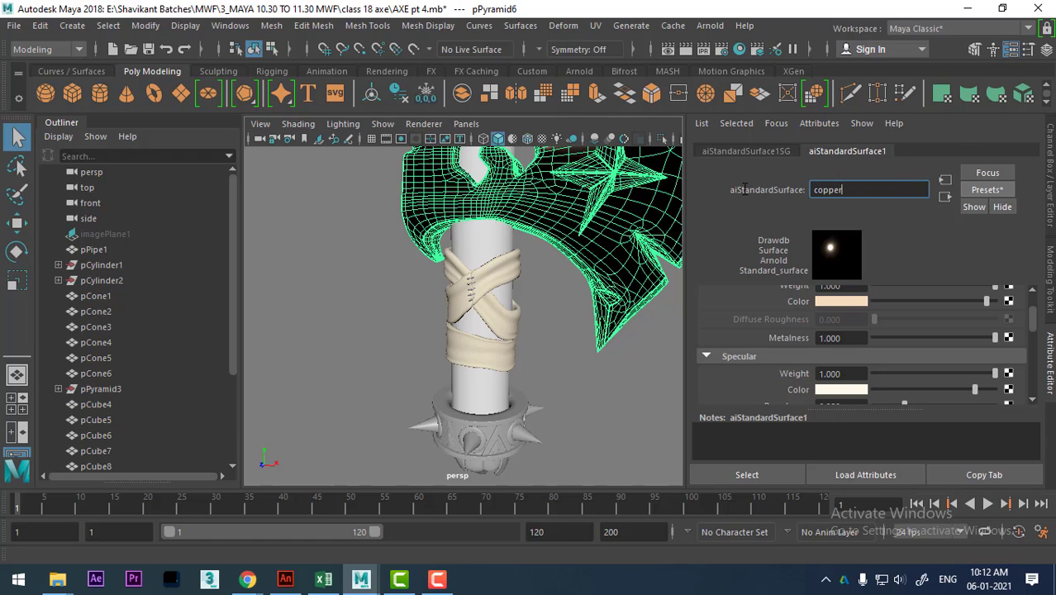
pyautogui.press('Return')
# Select all pieces of the spiked ring at the handle base and assign the copper material.
pyautogui.click(533, 417)
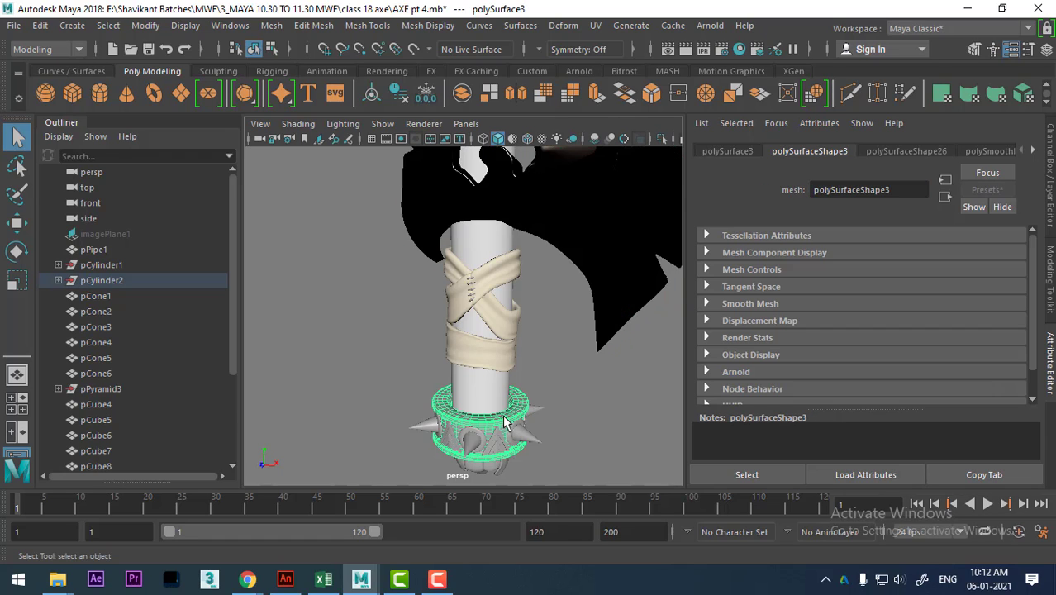
pyautogui.moveTo(528, 370)
pyautogui.keyDown('alt'); pyautogui.mouseDown(button='middle')
pyautogui.moveTo(592, 351)
pyautogui.moveTo(529, 357)
pyautogui.mouseUp(button='middle'); pyautogui.keyUp('alt')
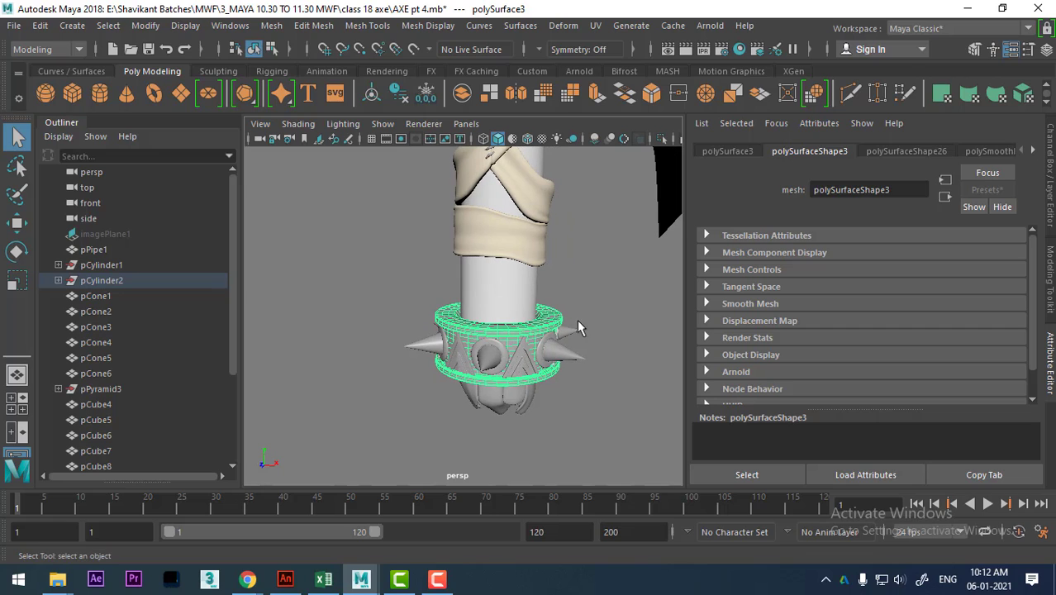
pyautogui.moveTo(593, 303); pyautogui.dragTo(405, 384)
pyautogui.keyDown('shift'); pyautogui.moveTo(489, 393); pyautogui.dragTo(549, 389, button='right'); pyautogui.keyUp('shift')
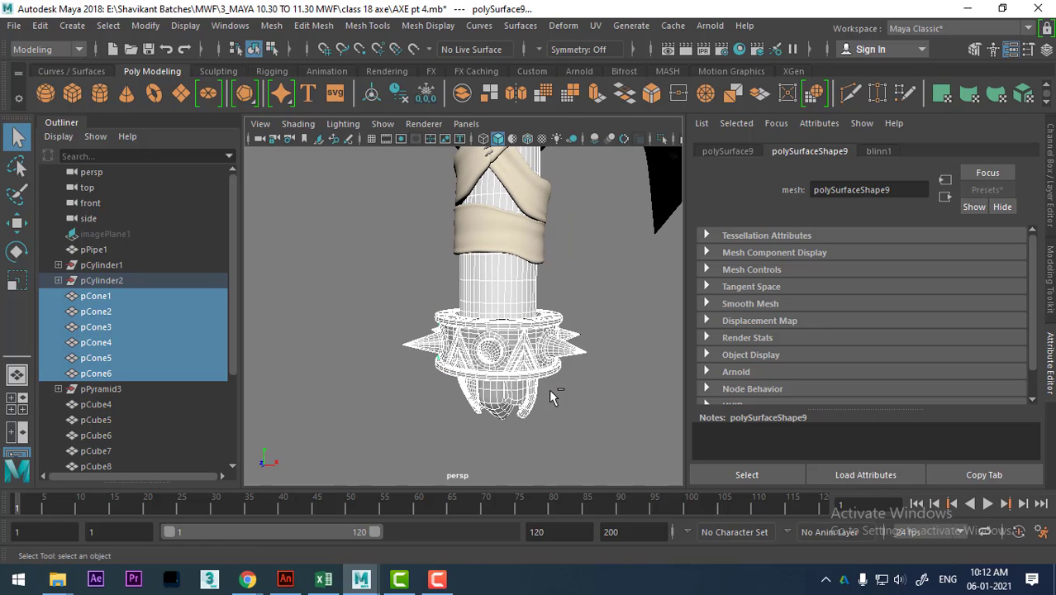
pyautogui.moveTo(515, 403)
pyautogui.keyDown('alt'); pyautogui.mouseDown()
pyautogui.moveTo(533, 378)
pyautogui.moveTo(471, 345)
pyautogui.mouseUp(); pyautogui.keyUp('alt')
pyautogui.moveTo(472, 346); pyautogui.dragTo(488, 570, button='right')
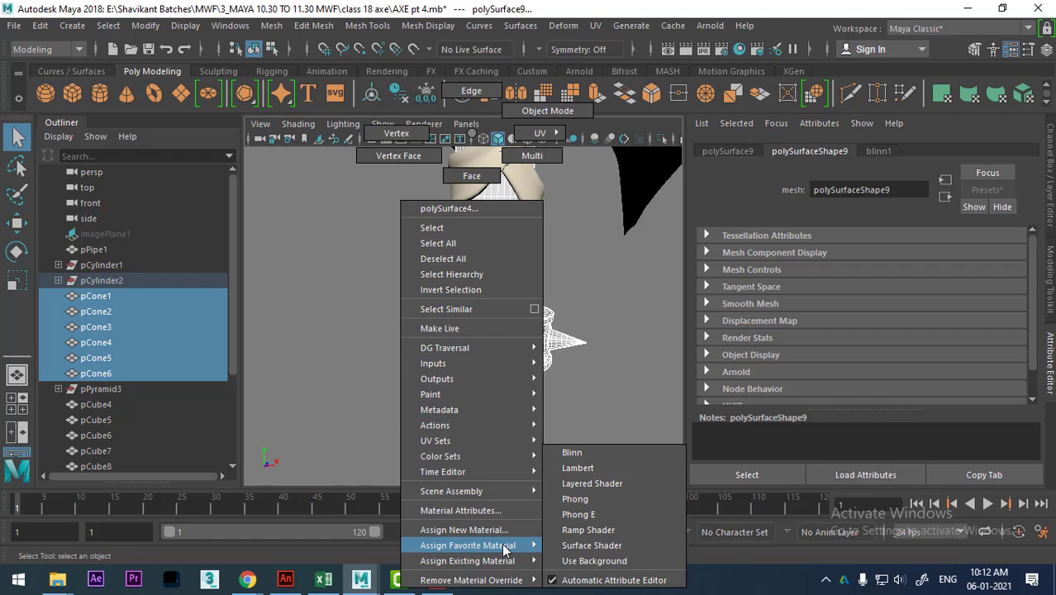
pyautogui.moveTo(468, 561)
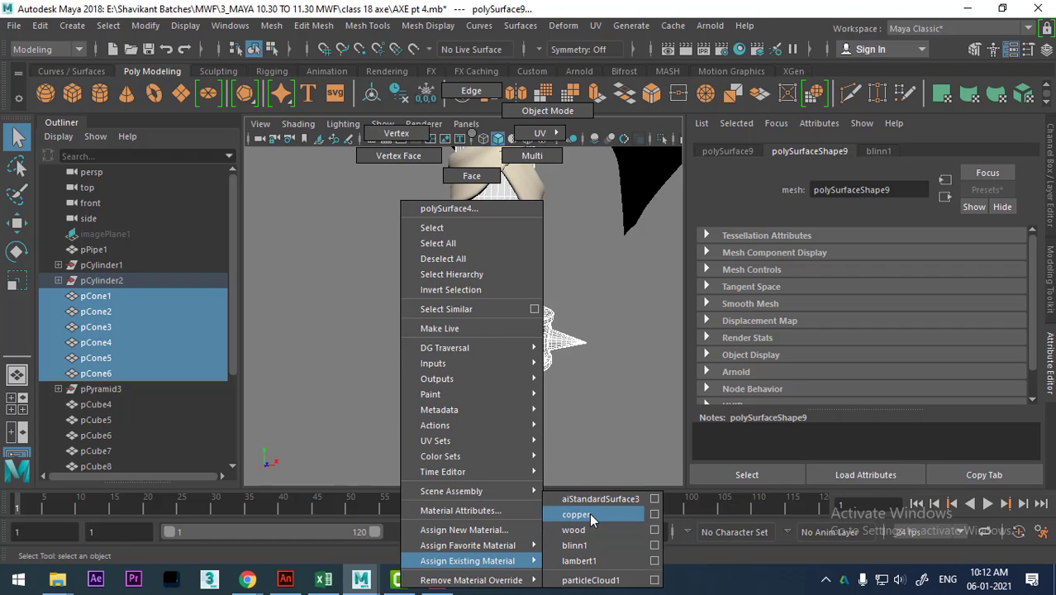
pyautogui.click(590, 513)
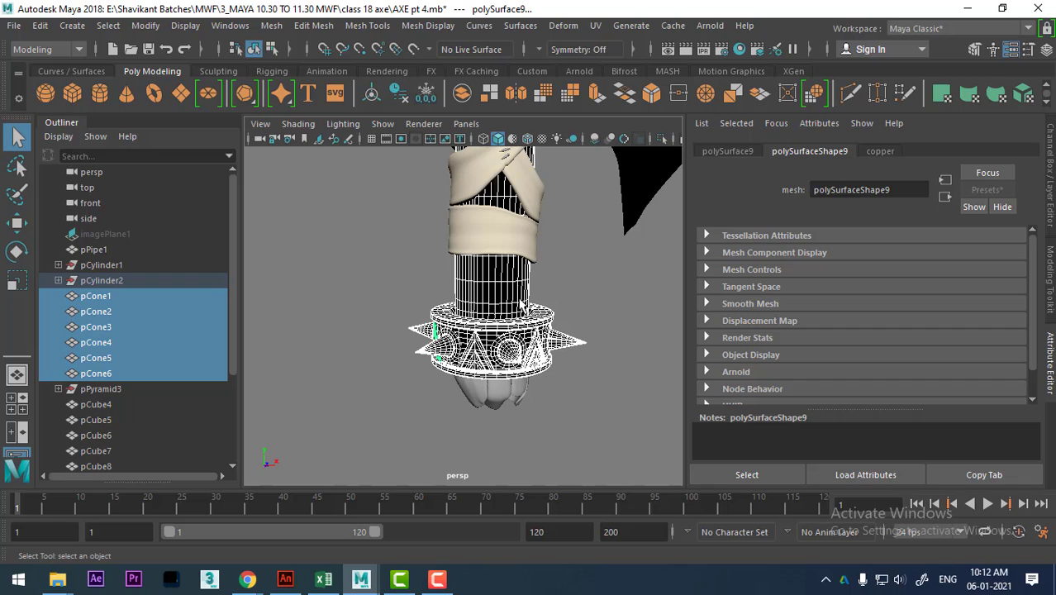
# Assign the existing wood material to the axe handle and inspect the result.
pyautogui.click(507, 289)
pyautogui.rightClick(507, 289)
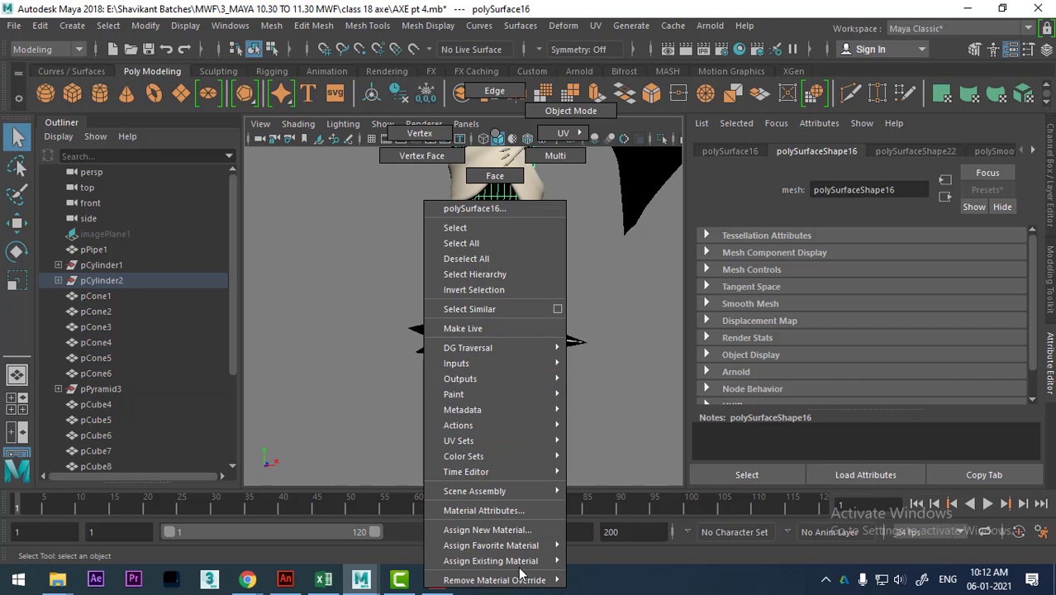
pyautogui.click(597, 530)
pyautogui.click(587, 414)
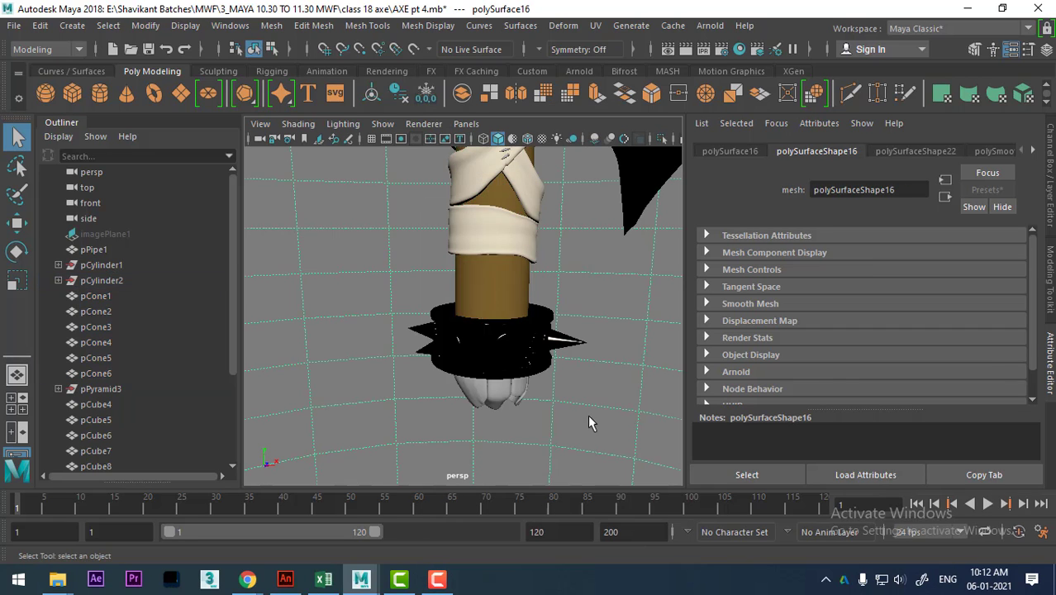
pyautogui.moveTo(441, 405)
pyautogui.mouseDown()
pyautogui.moveTo(526, 429)
pyautogui.moveTo(568, 389)
pyautogui.moveTo(485, 363)
pyautogui.moveTo(462, 378)
pyautogui.mouseUp()
# Look through camera1 and make an Arnold test render of the axe, then close it.
pyautogui.click(467, 123)
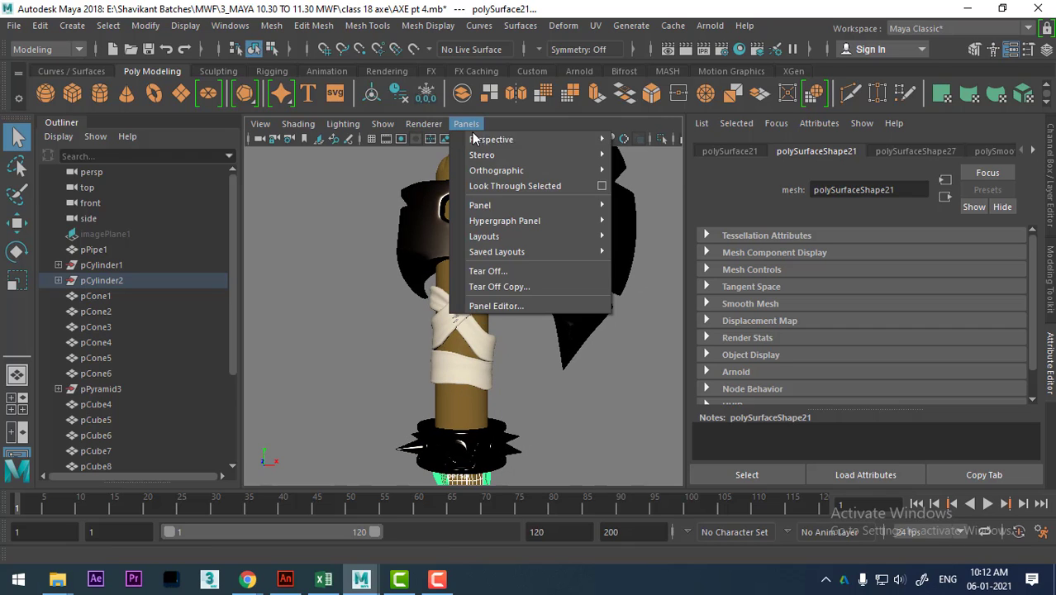
pyautogui.moveTo(491, 139)
pyautogui.click(641, 139)
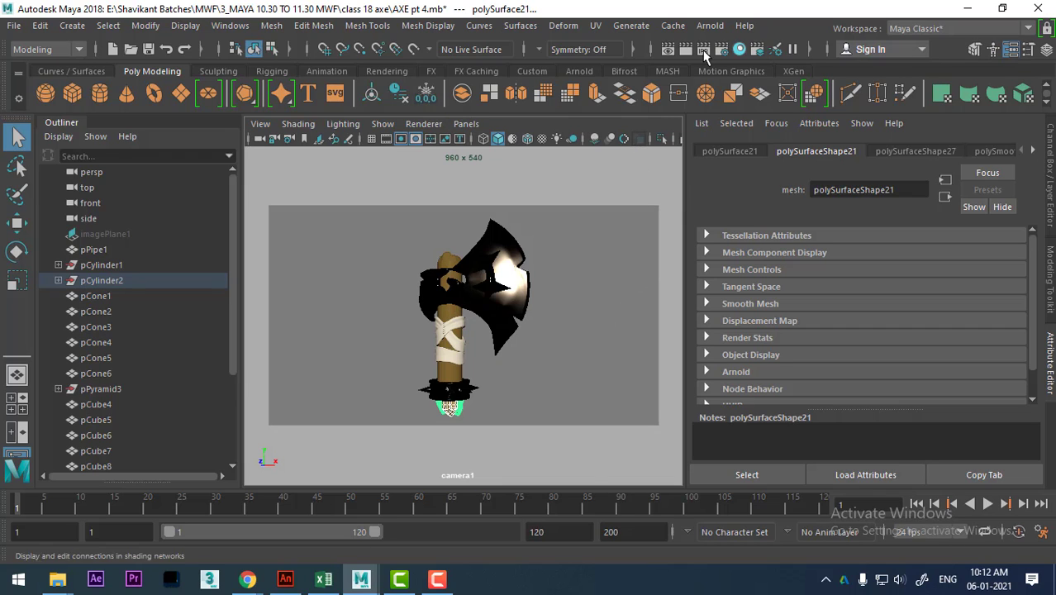
pyautogui.click(684, 50)
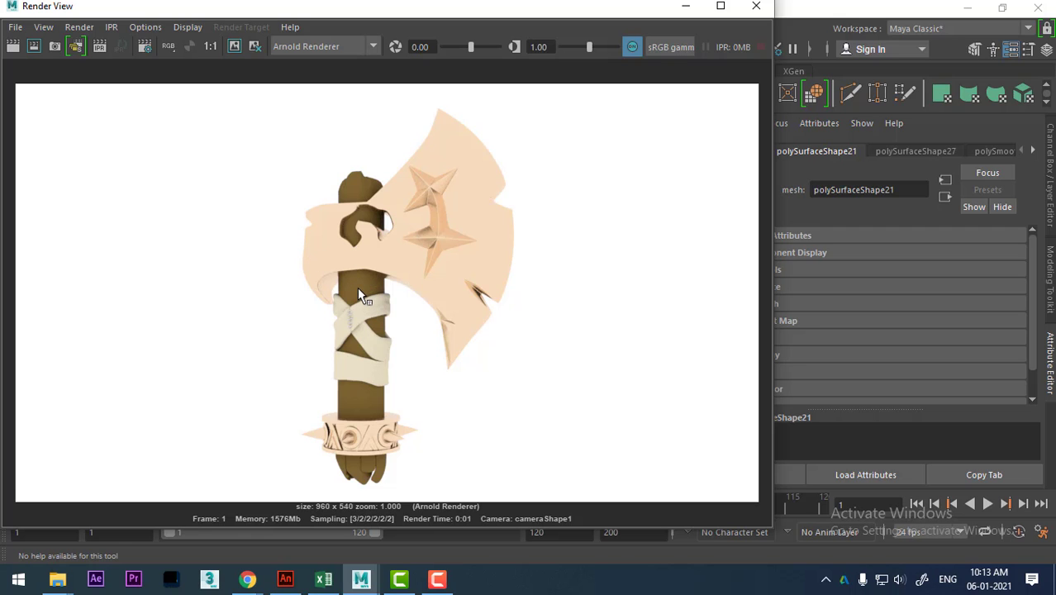
pyautogui.click(757, 6)
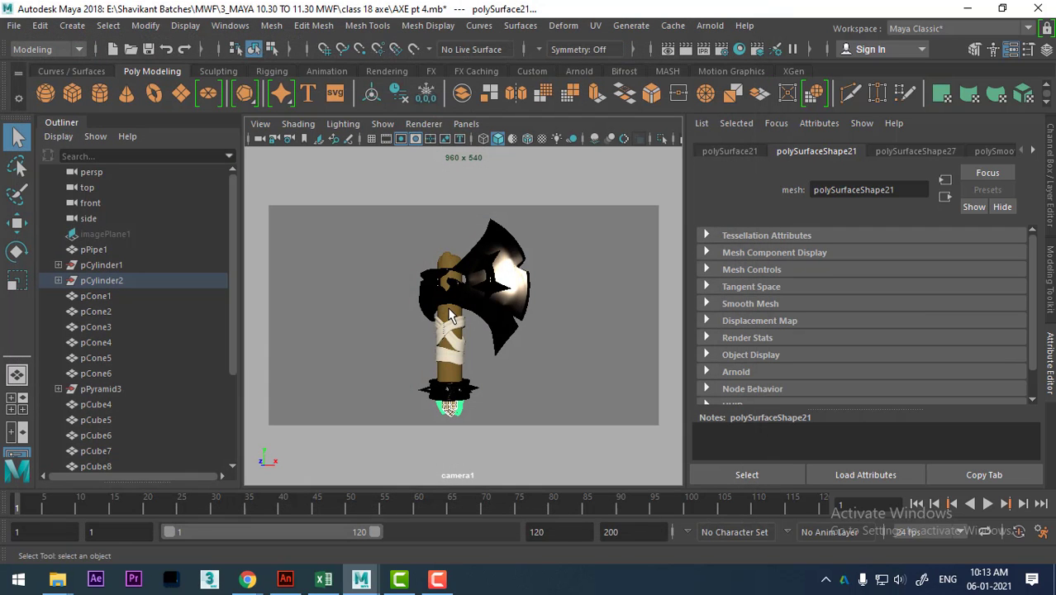
# Lower the saturation of the handle's wood colour and test-render it.
pyautogui.click(449, 316)
pyautogui.moveTo(448, 316); pyautogui.dragTo(448, 505, button='right')
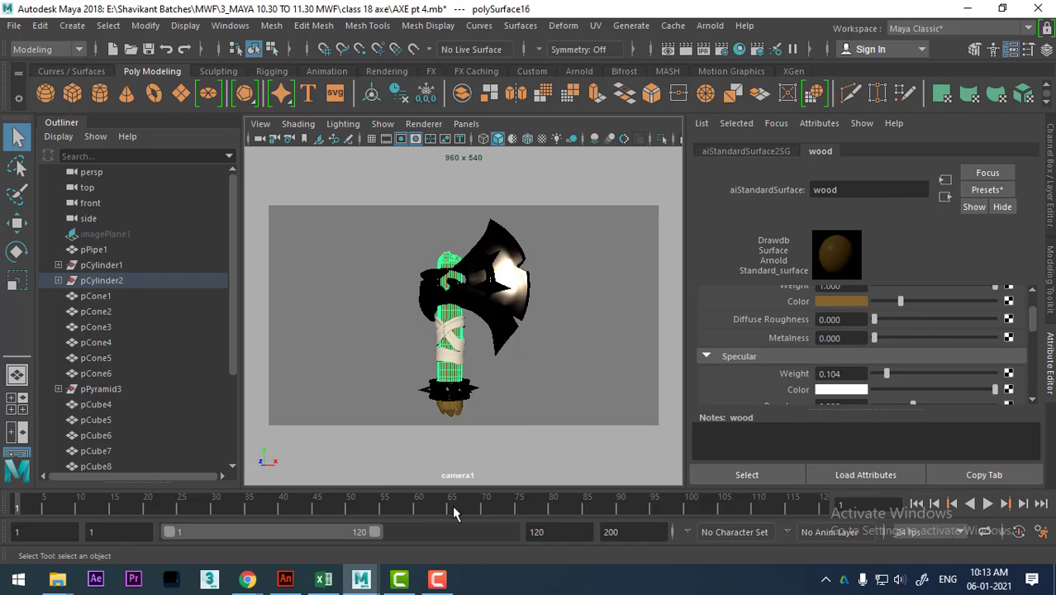
pyautogui.click(843, 301)
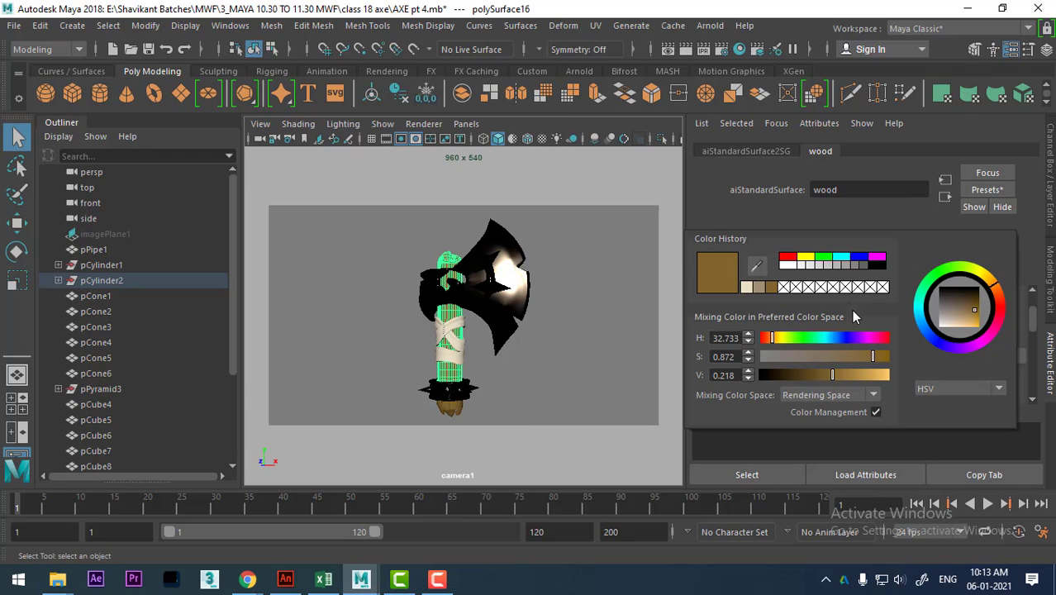
pyautogui.moveTo(803, 356); pyautogui.dragTo(800, 357)
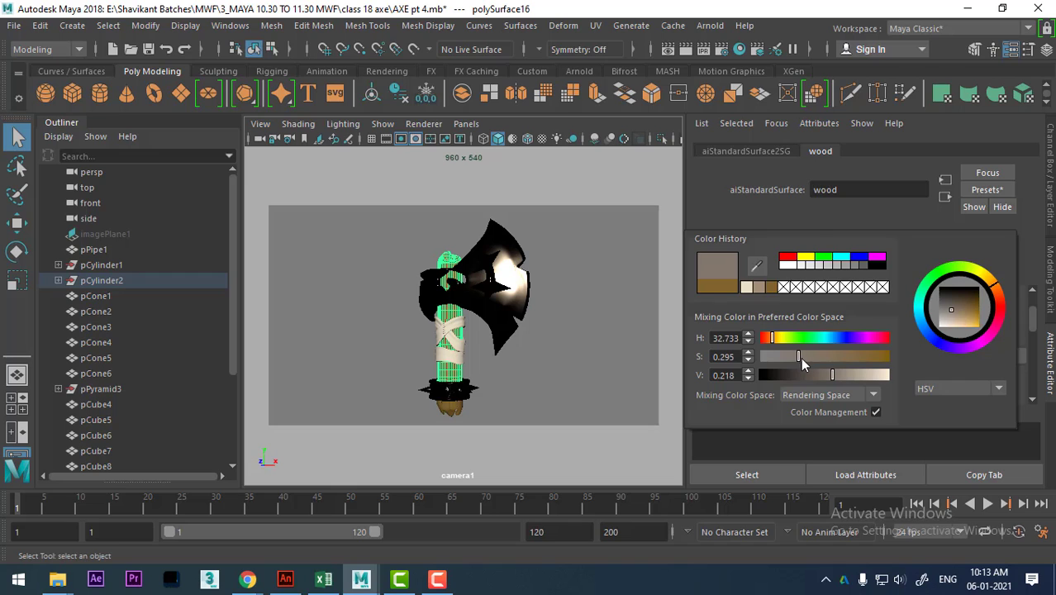
pyautogui.click(682, 49)
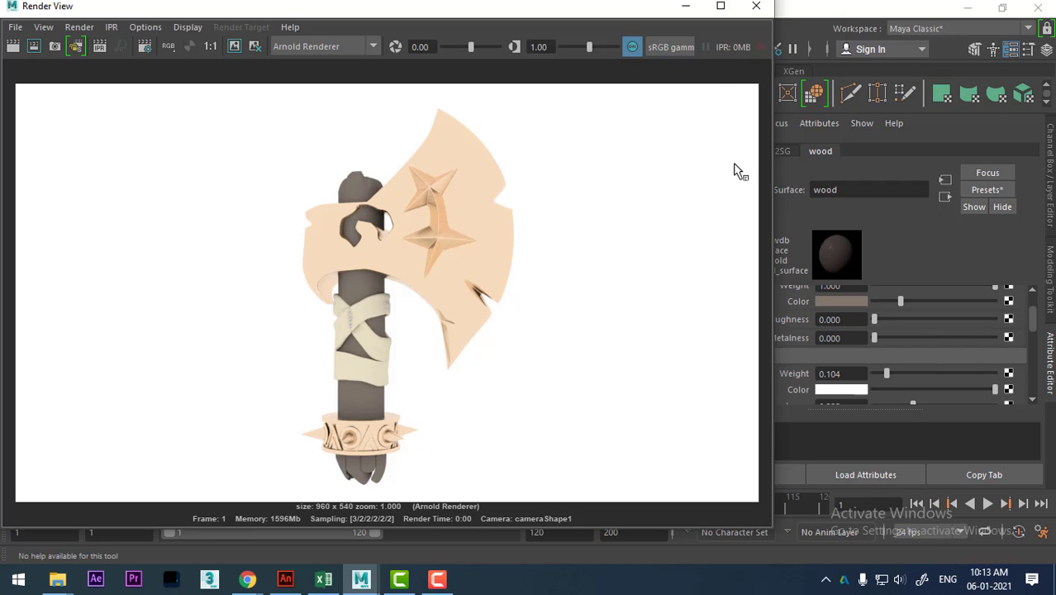
pyautogui.click(757, 6)
# Make the wood colour lighter and paler, re-render to compare, then select the sky dome light.
pyautogui.click(843, 301)
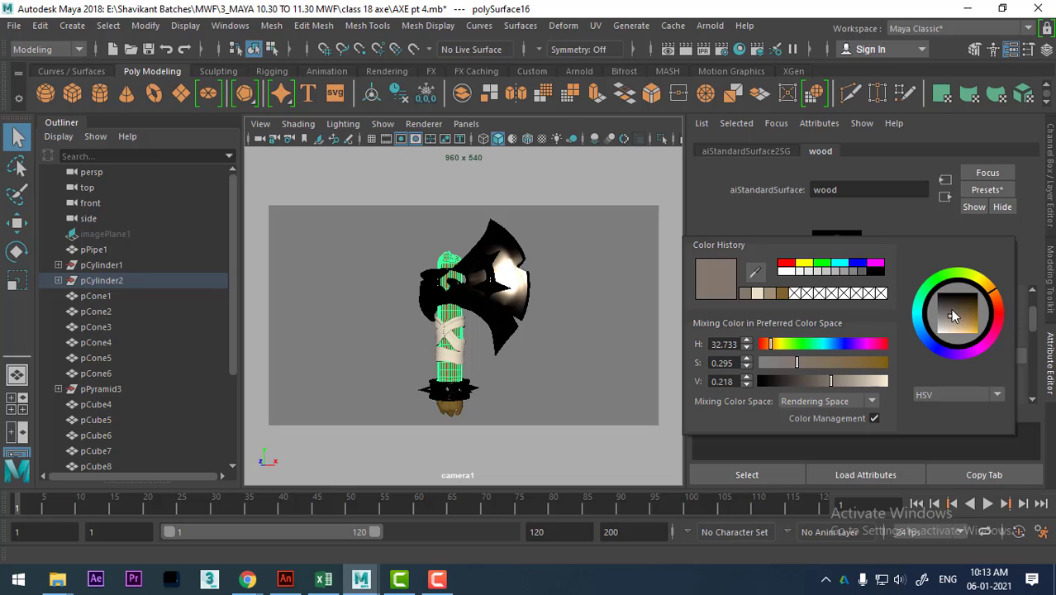
pyautogui.moveTo(951, 308); pyautogui.dragTo(957, 324)
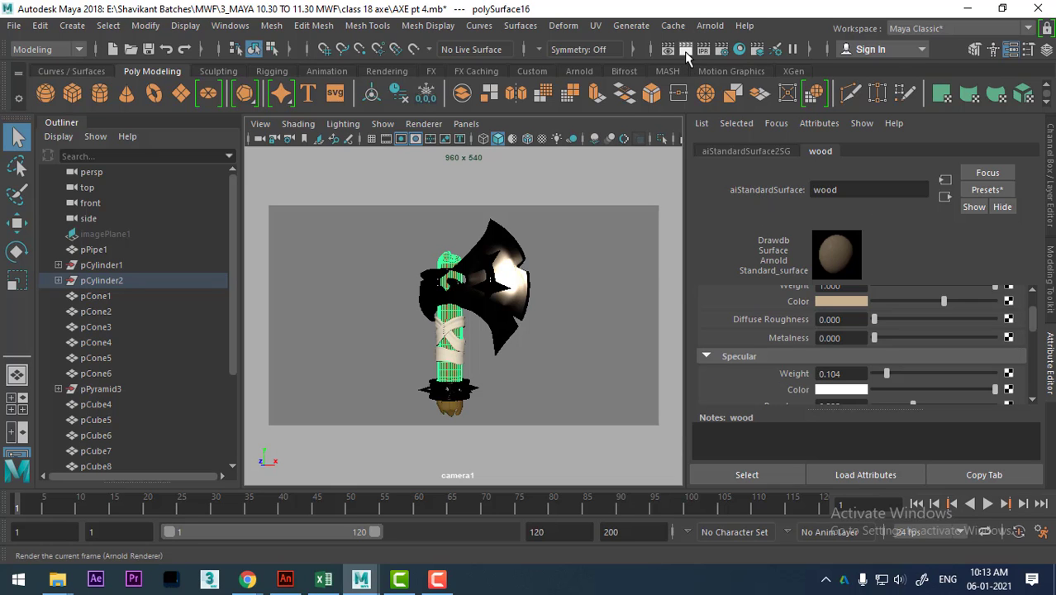
pyautogui.click(683, 49)
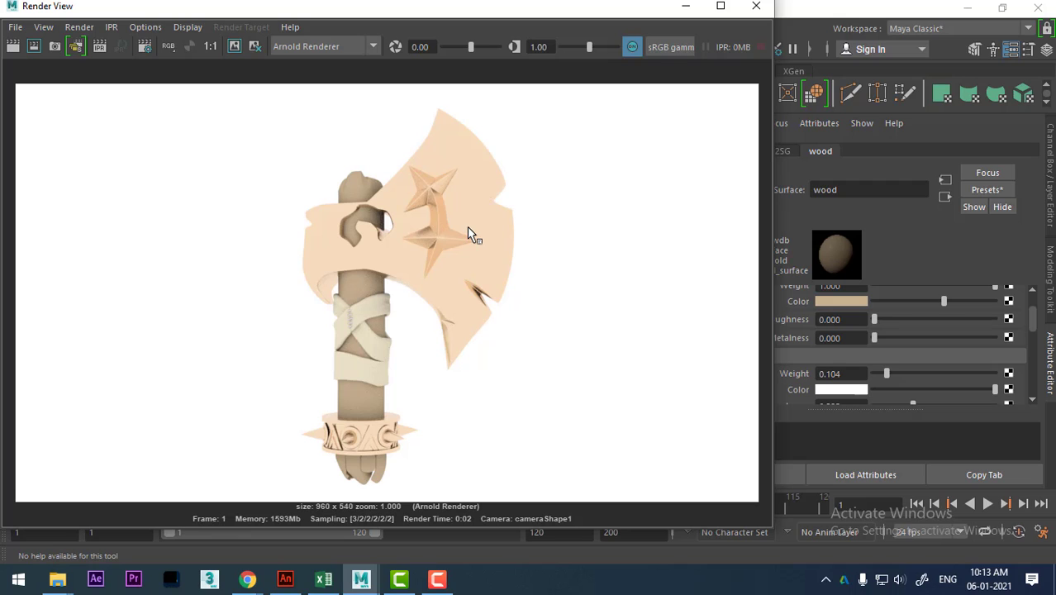
pyautogui.click(756, 6)
pyautogui.click(572, 314)
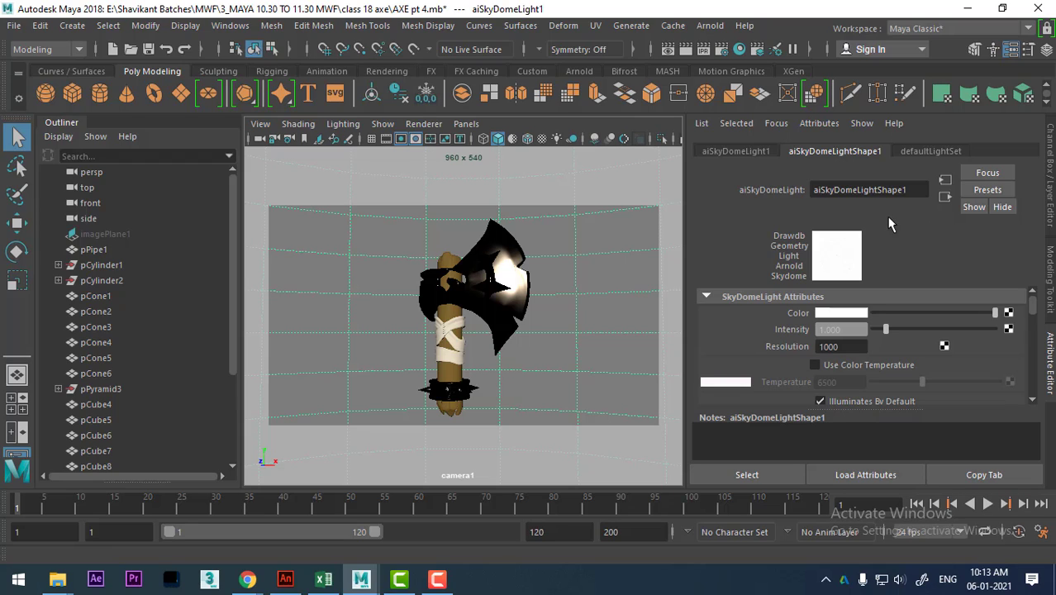
# Connect a file texture node to the sky dome colour and paste a path into the image browser.
pyautogui.click(1009, 313)
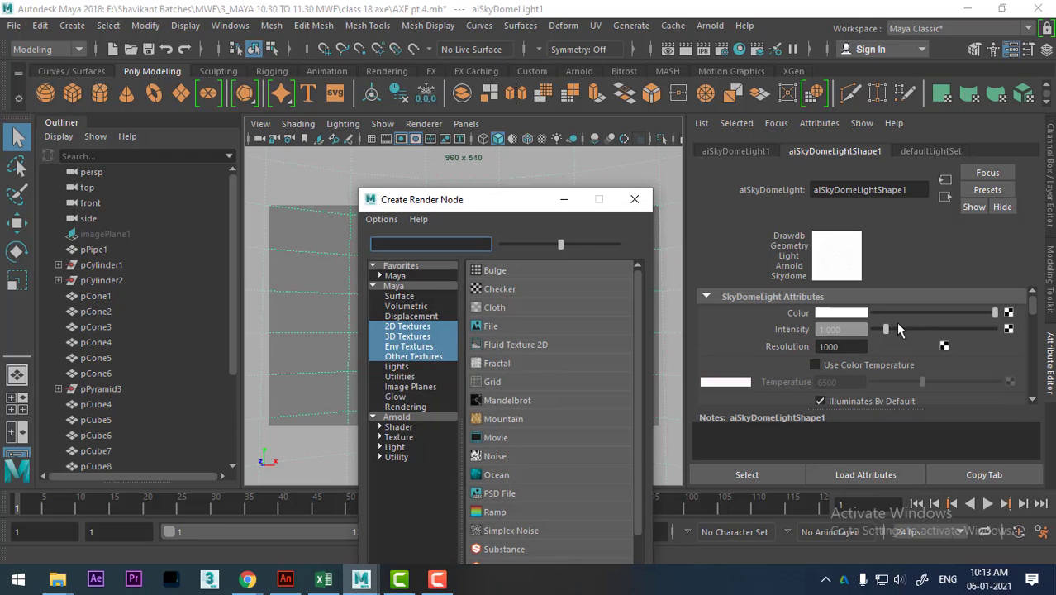
pyautogui.click(483, 329)
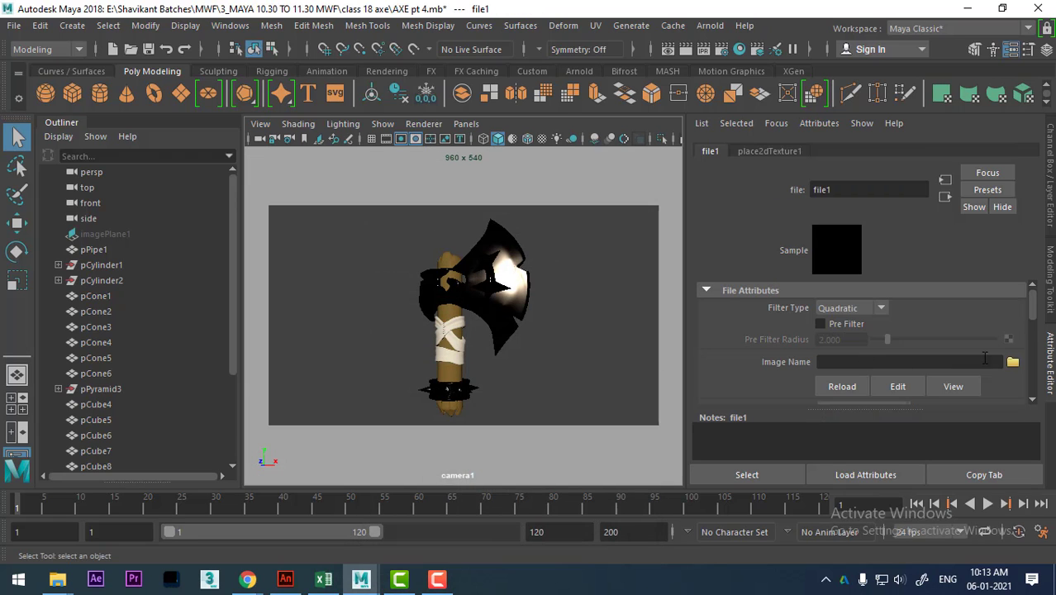
pyautogui.click(1013, 362)
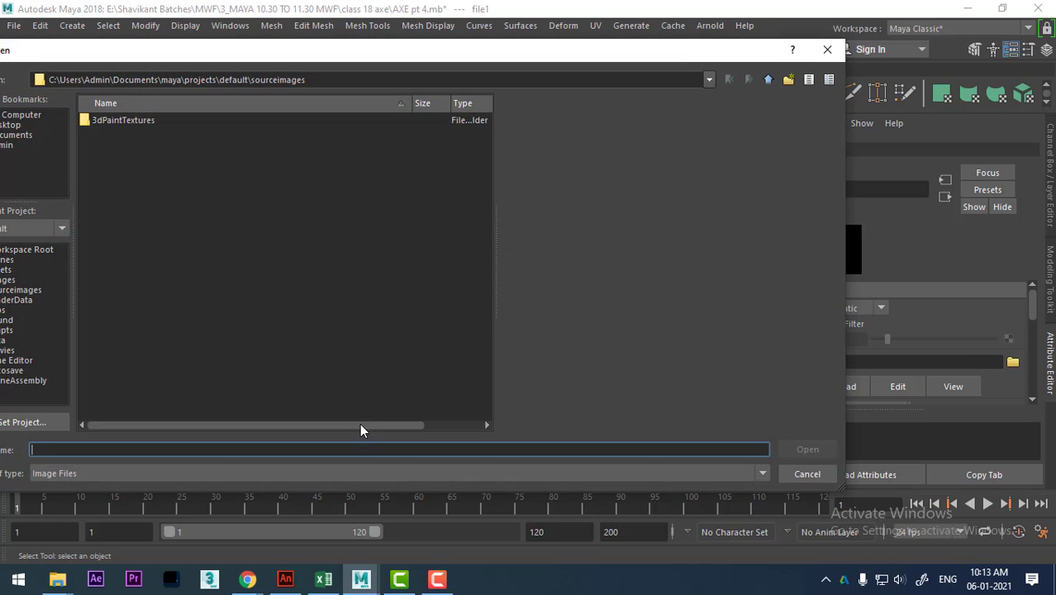
pyautogui.hotkey('ctrl', 'v')
pyautogui.press('Return')
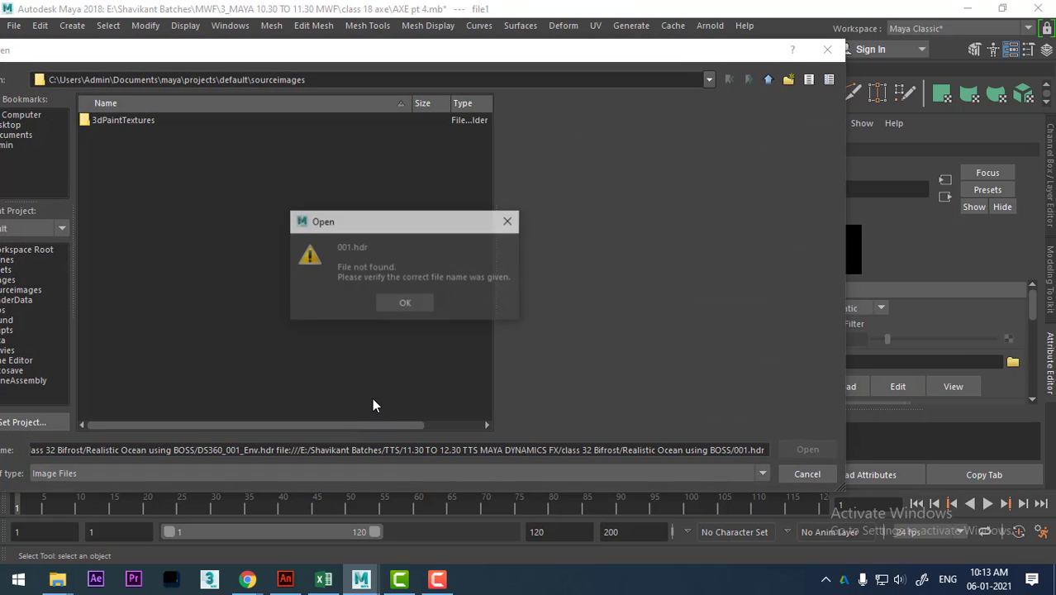
pyautogui.moveTo(57, 580)
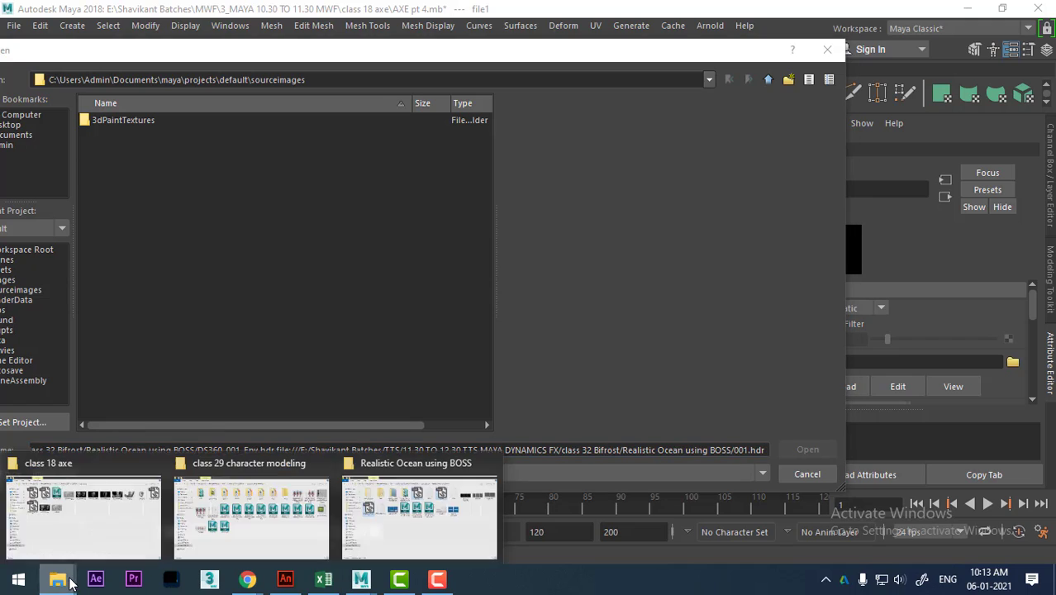
# Copy the full path of the class 18 axe folder from its file window.
pyautogui.click(114, 512)
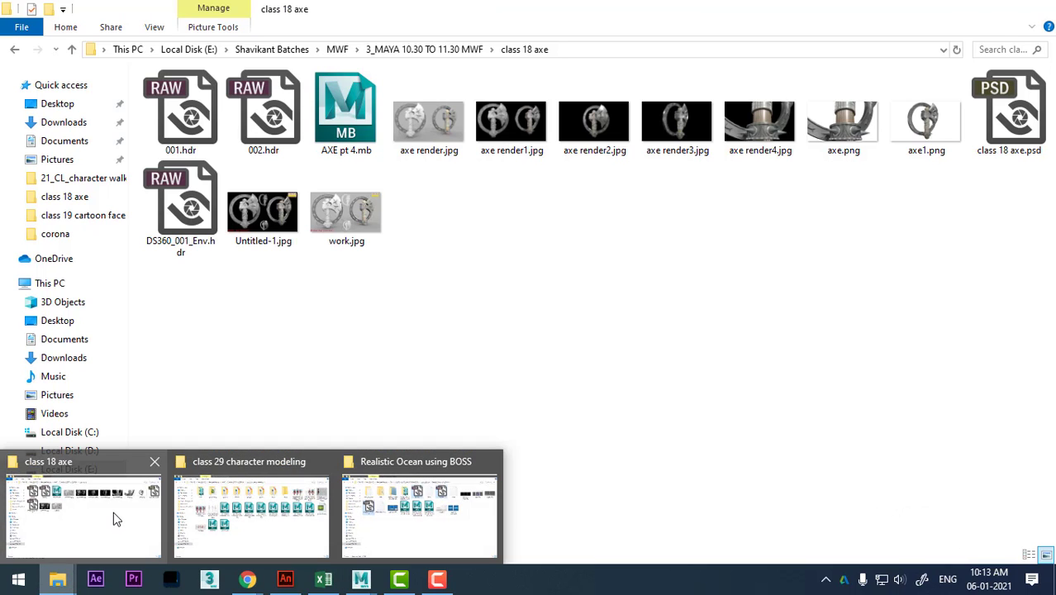
pyautogui.click(573, 51)
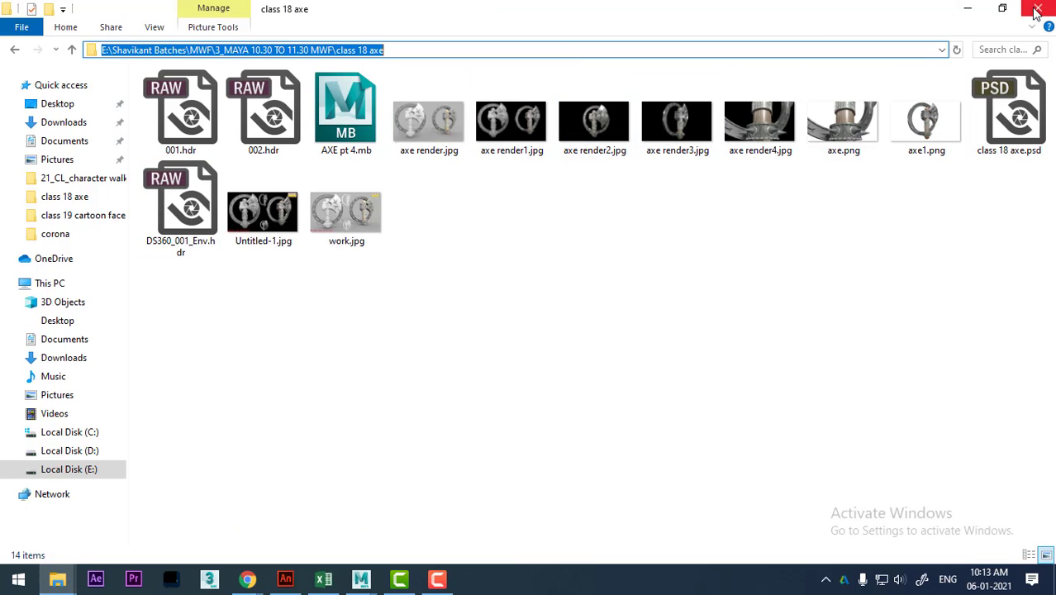
pyautogui.click(966, 8)
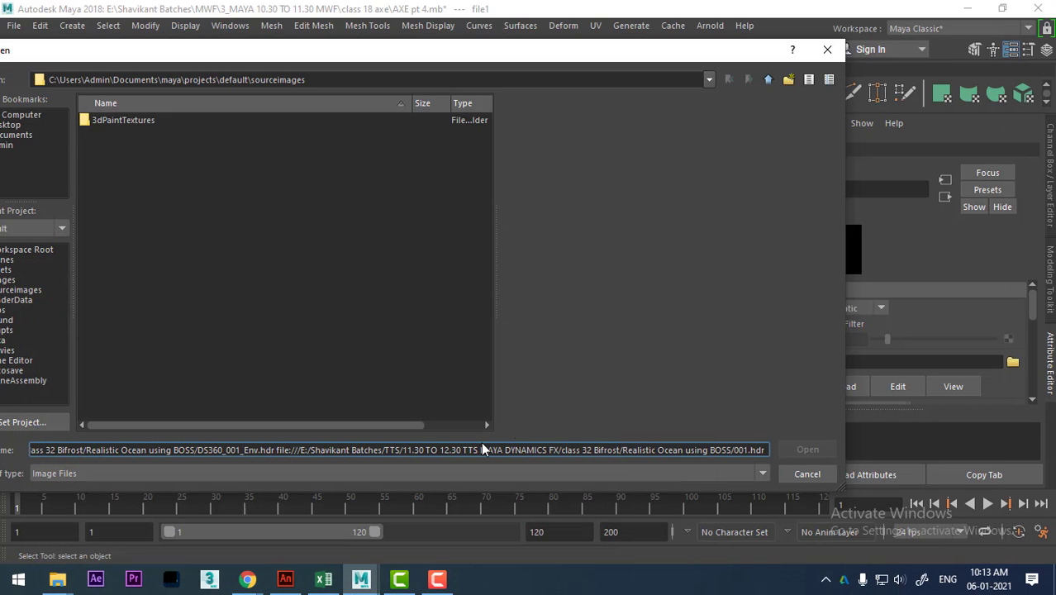
# Go to the class 18 axe folder in the image browser and load DS360_001_Env.hdr.
pyautogui.hotkey('shift', 'Home')
pyautogui.hotkey('ctrl', 'z')
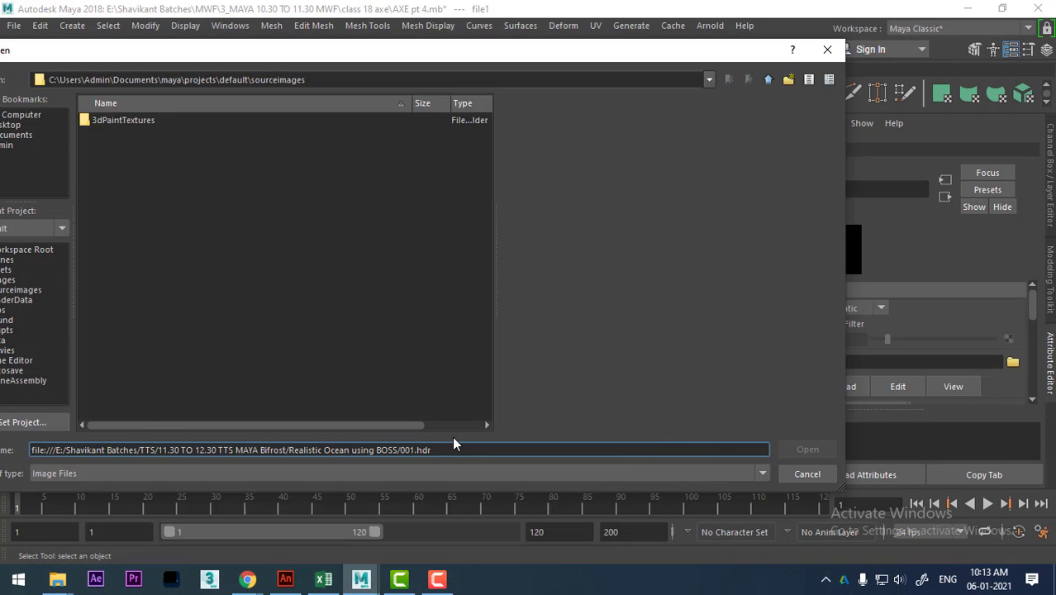
pyautogui.hotkey('ctrl', 'a')
pyautogui.write('E:\\Shavikant Batches\\MWF\\3_MAYA 10.30 TO 11.30 MWF\\class 18 axe')
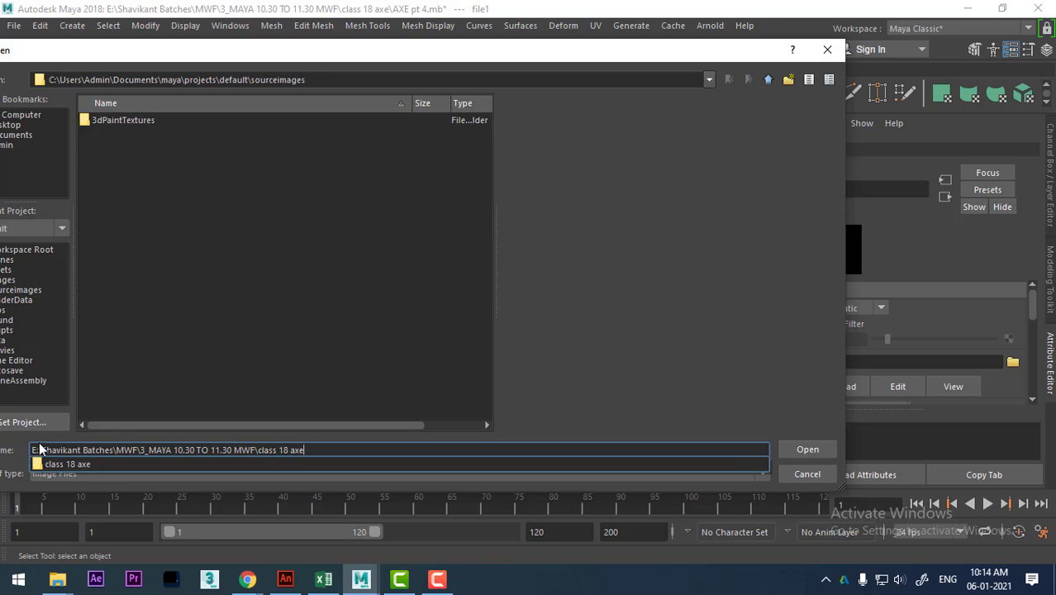
pyautogui.press('Return')
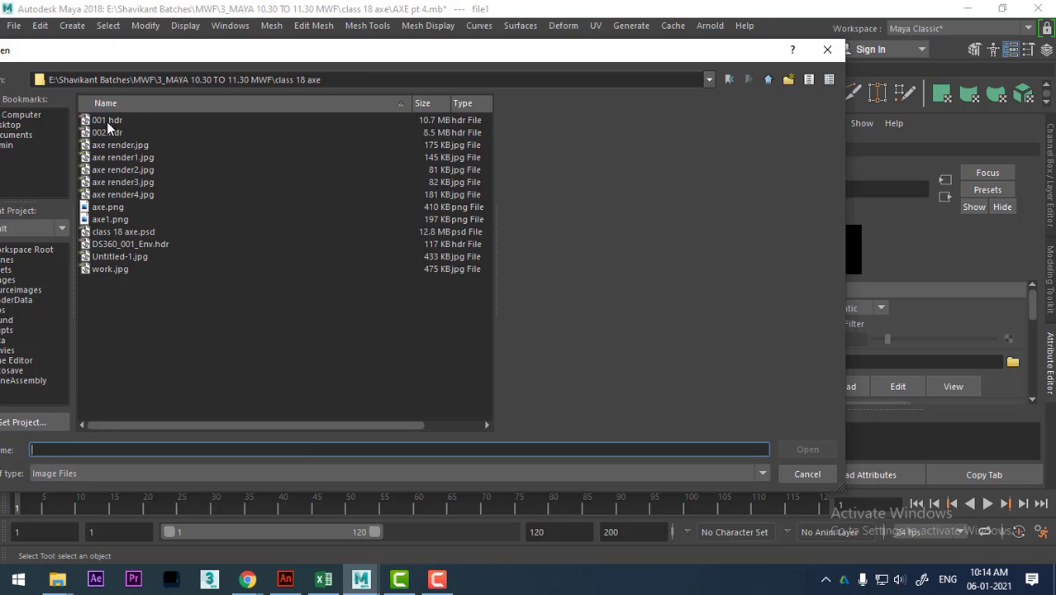
pyautogui.click(109, 132)
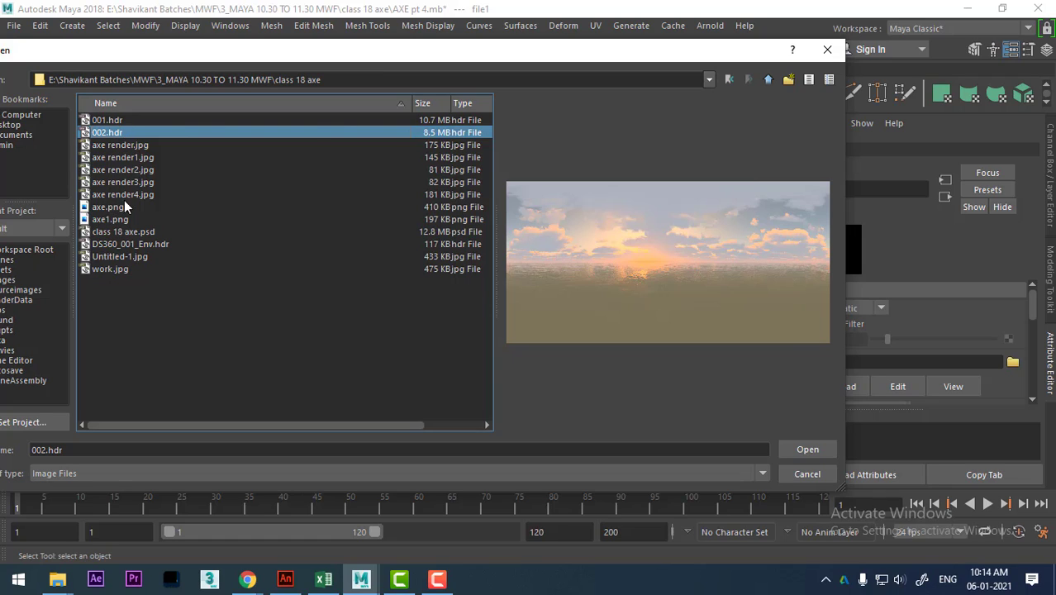
pyautogui.press('Up')
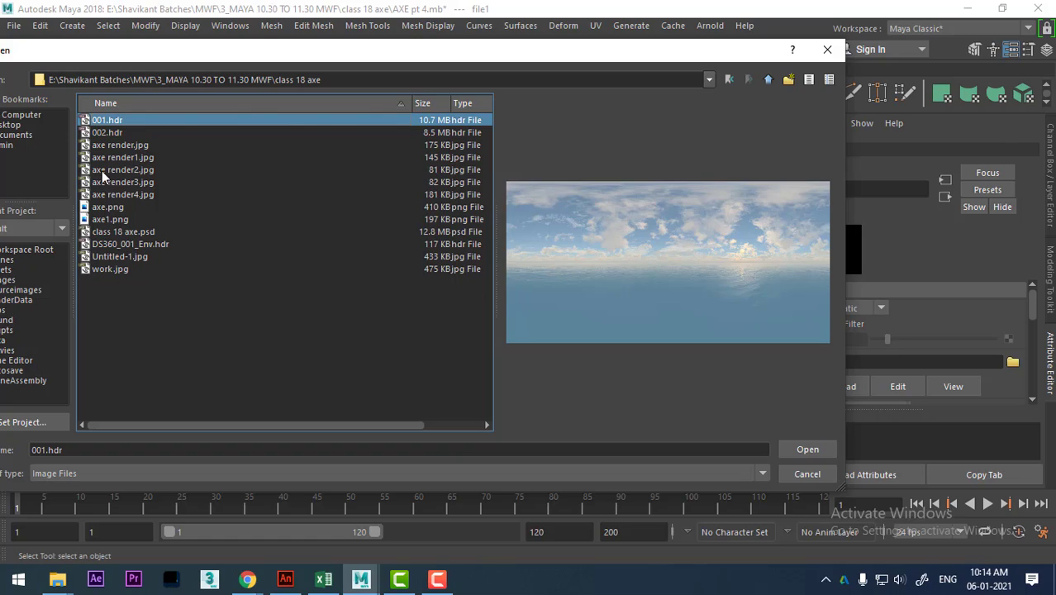
pyautogui.click(142, 245)
pyautogui.doubleClick(142, 243)
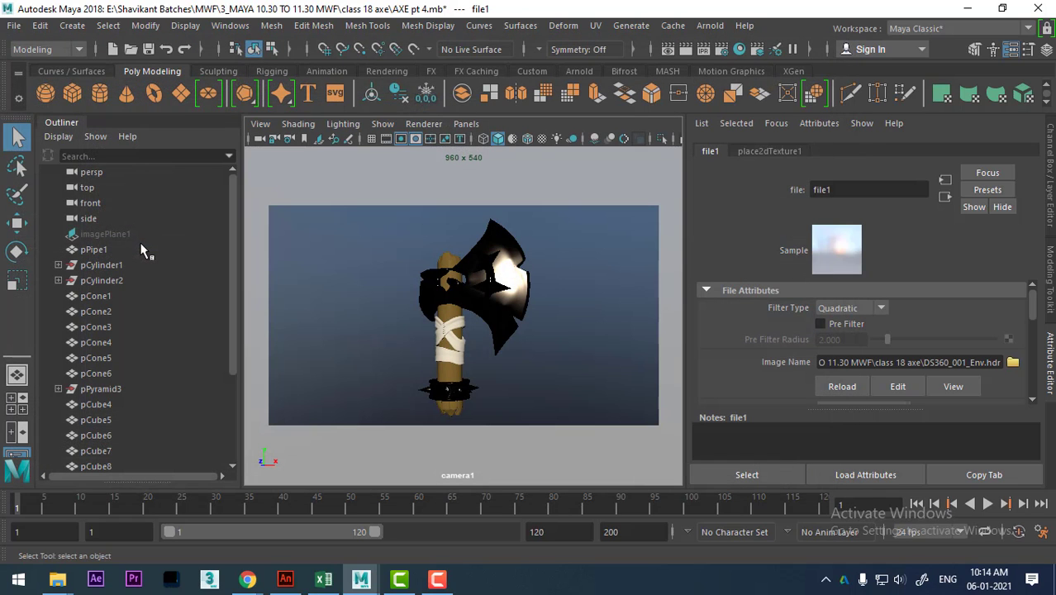
# Render the HDR-lit axe at 1:1 size in Render View, then close the window.
pyautogui.click(672, 47)
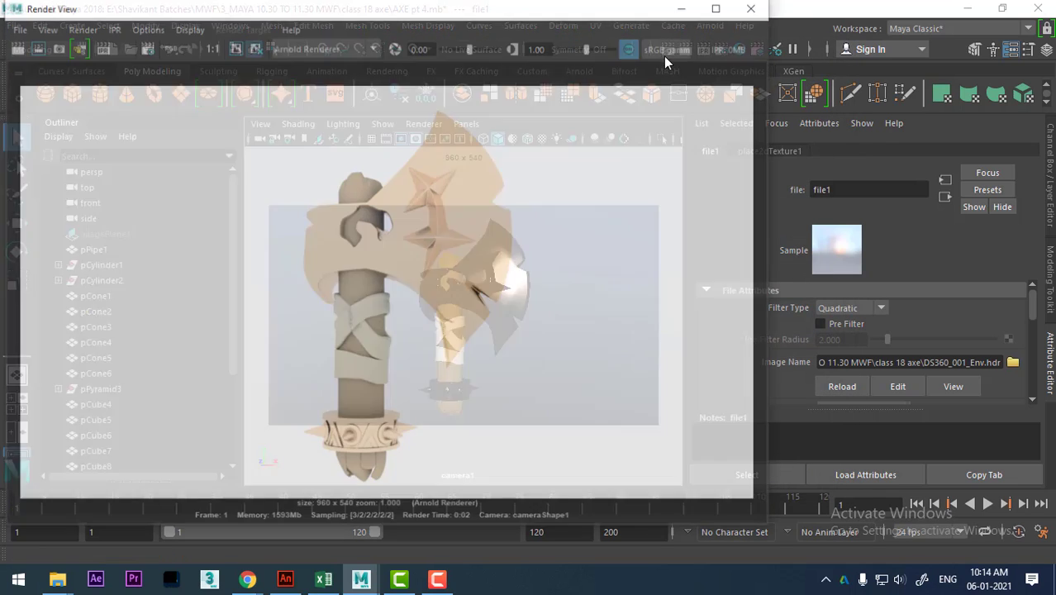
pyautogui.click(211, 48)
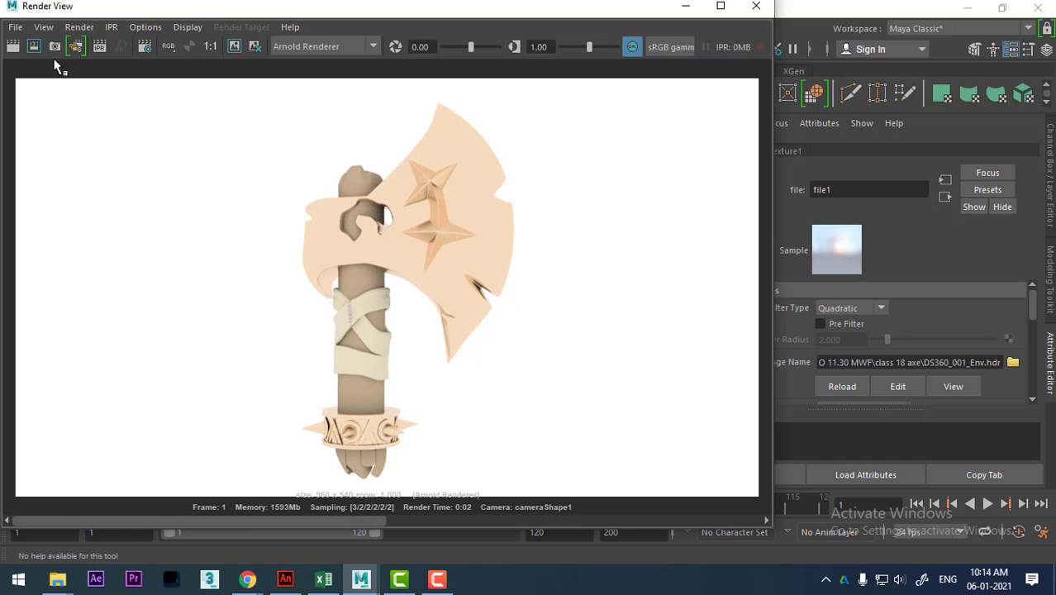
pyautogui.click(15, 52)
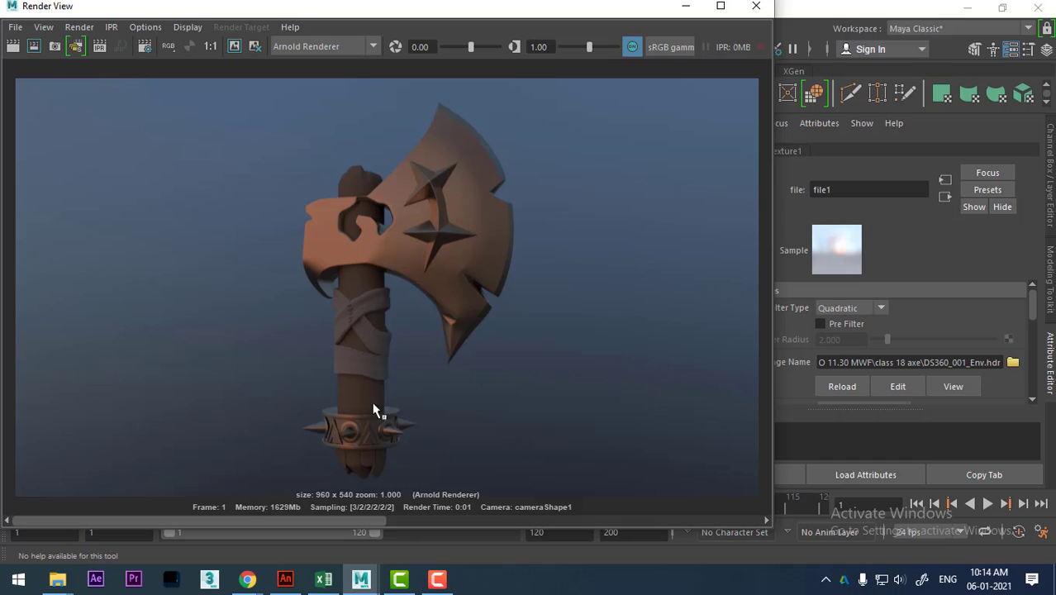
pyautogui.click(756, 6)
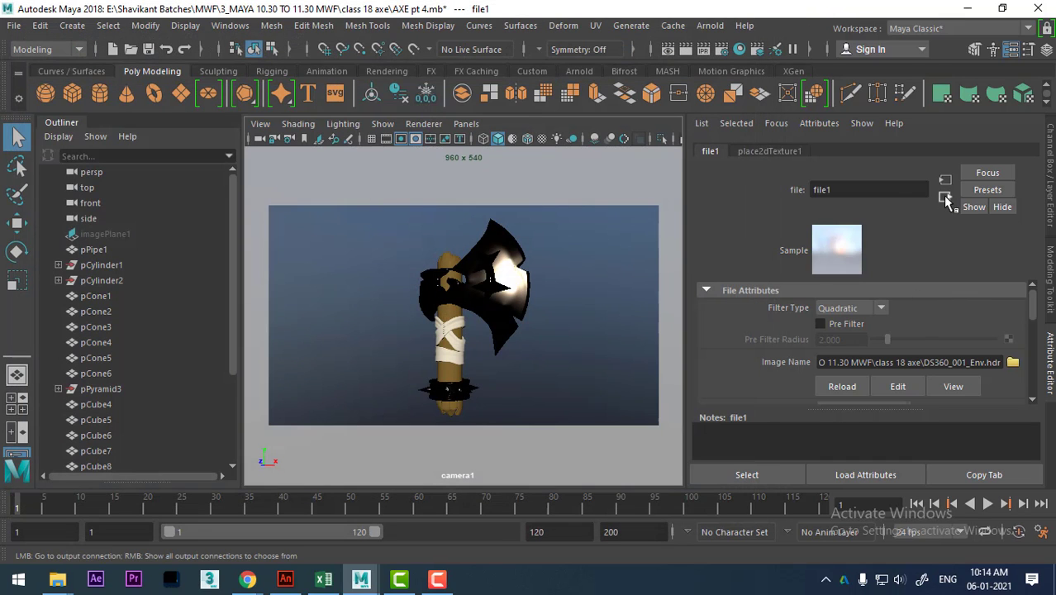
# Set the sky dome light intensity to 2 and render the brighter axe.
pyautogui.click(944, 196)
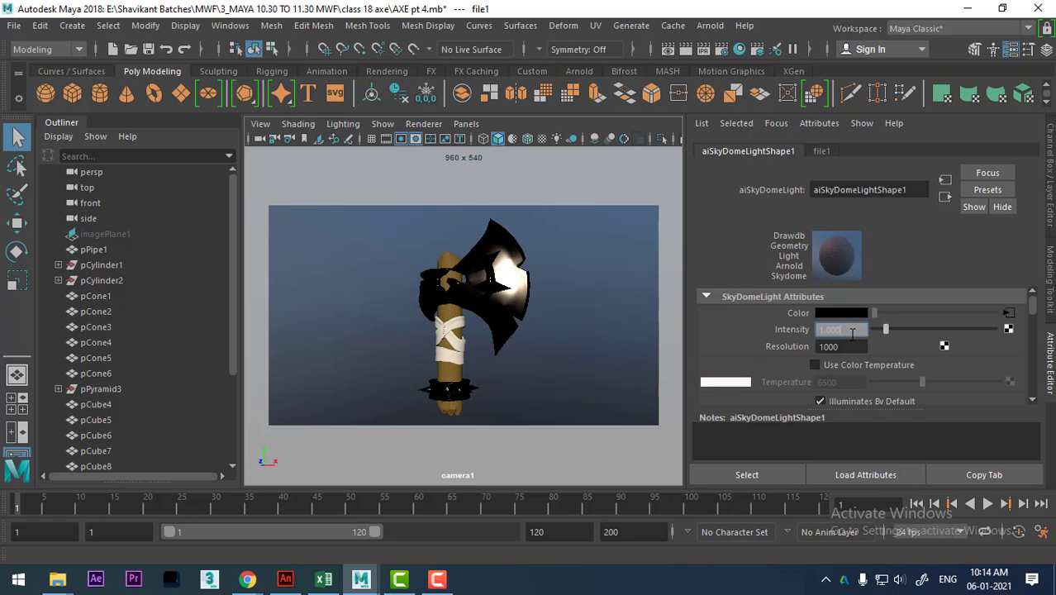
pyautogui.write('2')
pyautogui.press('Return')
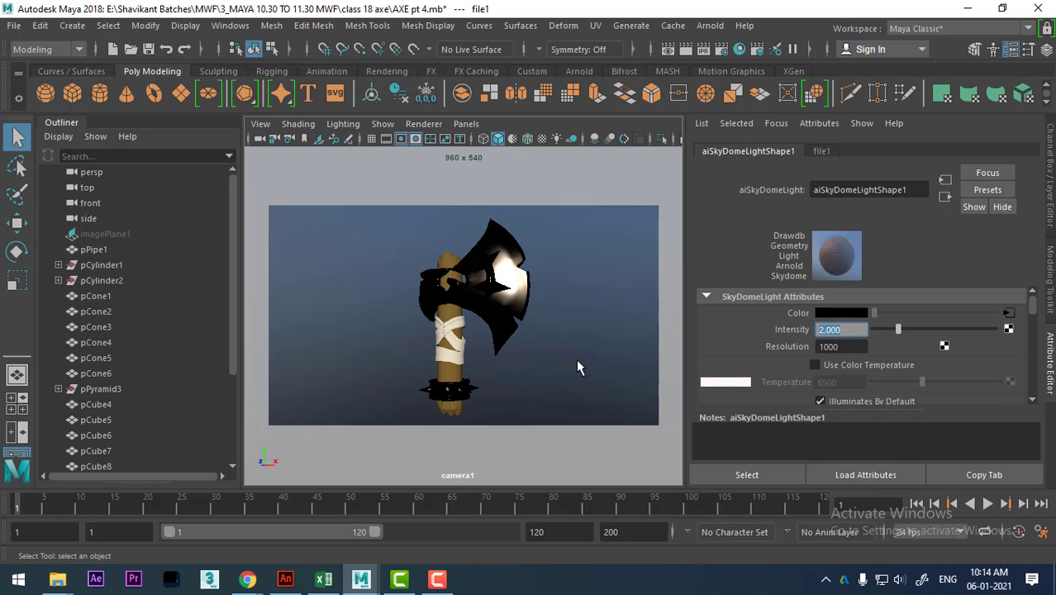
pyautogui.click(686, 48)
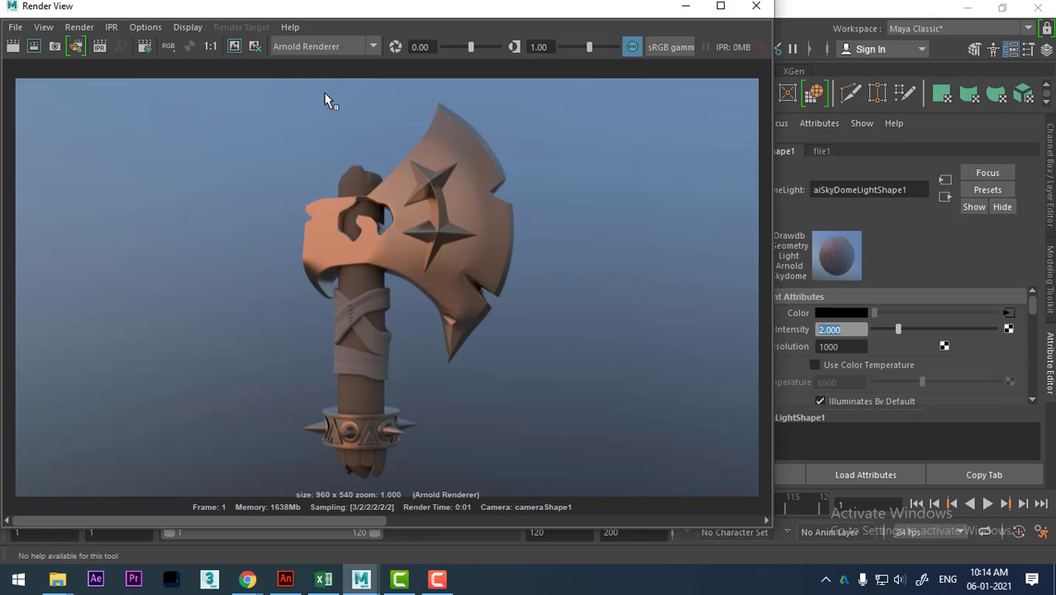
# Compare the earlier axe renders in the Render View history, then close the render window.
pyautogui.moveTo(120, 520)
pyautogui.mouseDown()
pyautogui.moveTo(601, 523)
pyautogui.moveTo(216, 514)
pyautogui.mouseUp()
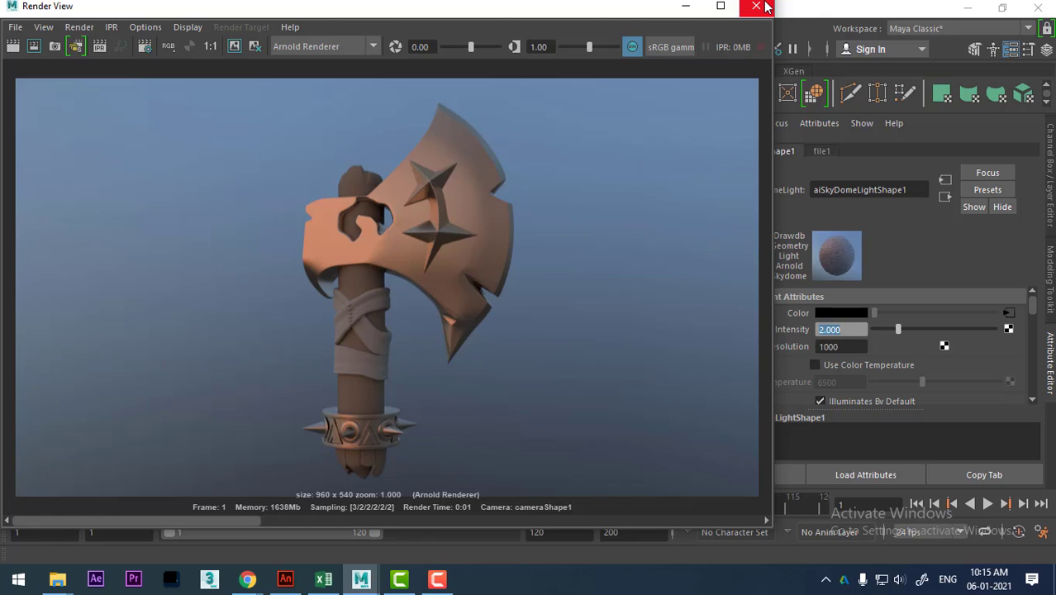
pyautogui.click(764, 7)
# Replace the axe head's copper material with the Gold preset.
pyautogui.click(521, 291)
pyautogui.rightClick(520, 291)
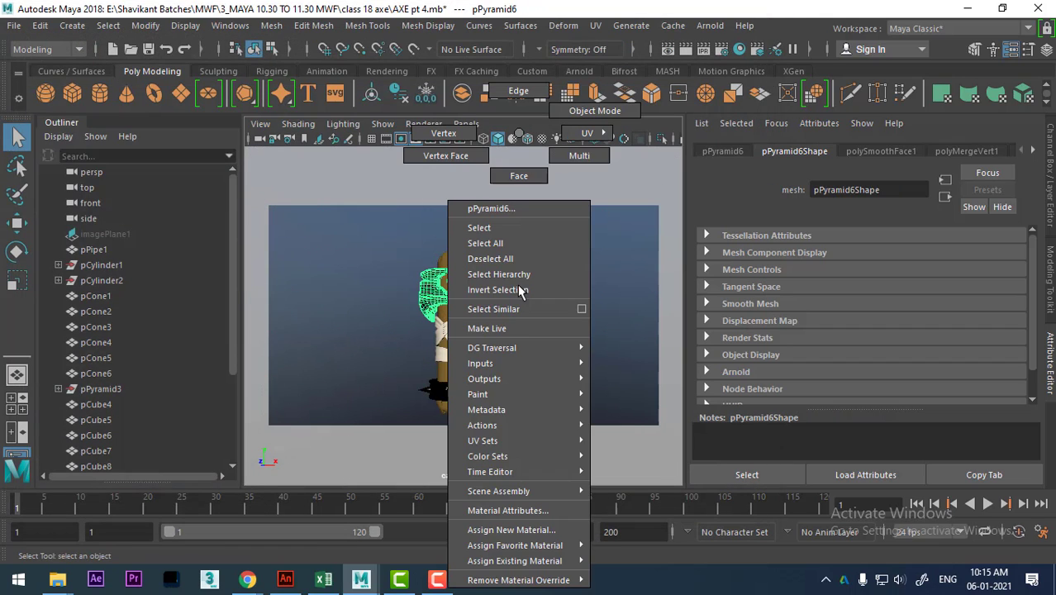
pyautogui.click(515, 511)
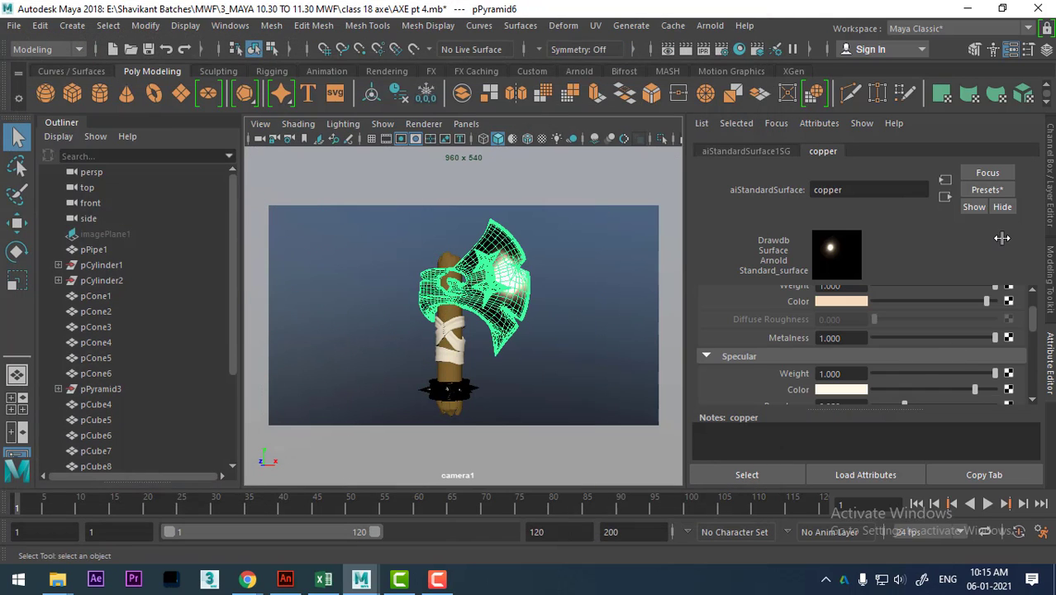
pyautogui.click(987, 190)
pyautogui.moveTo(905, 215)
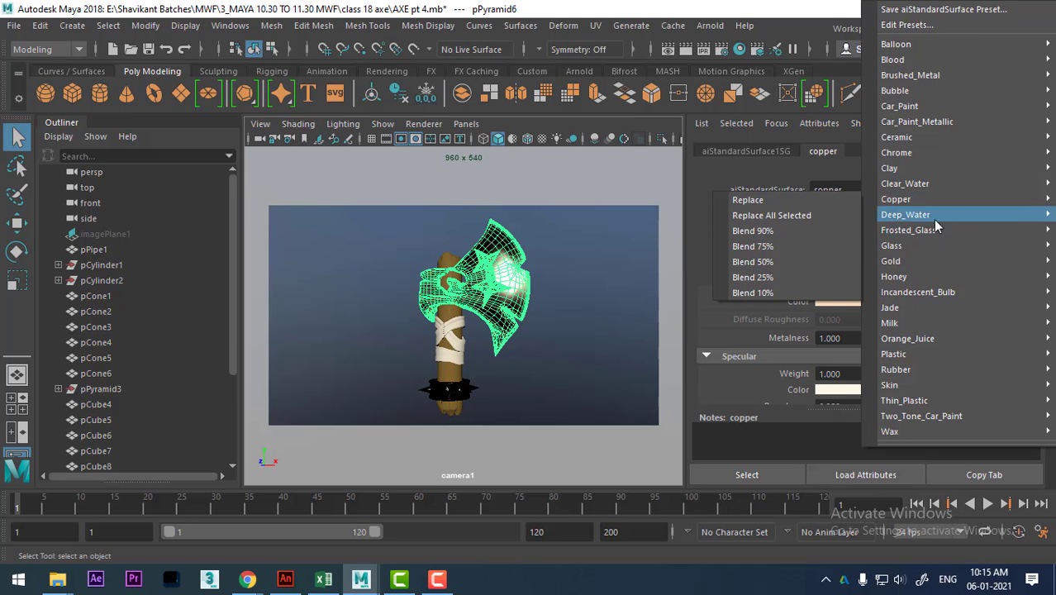
pyautogui.click(829, 261)
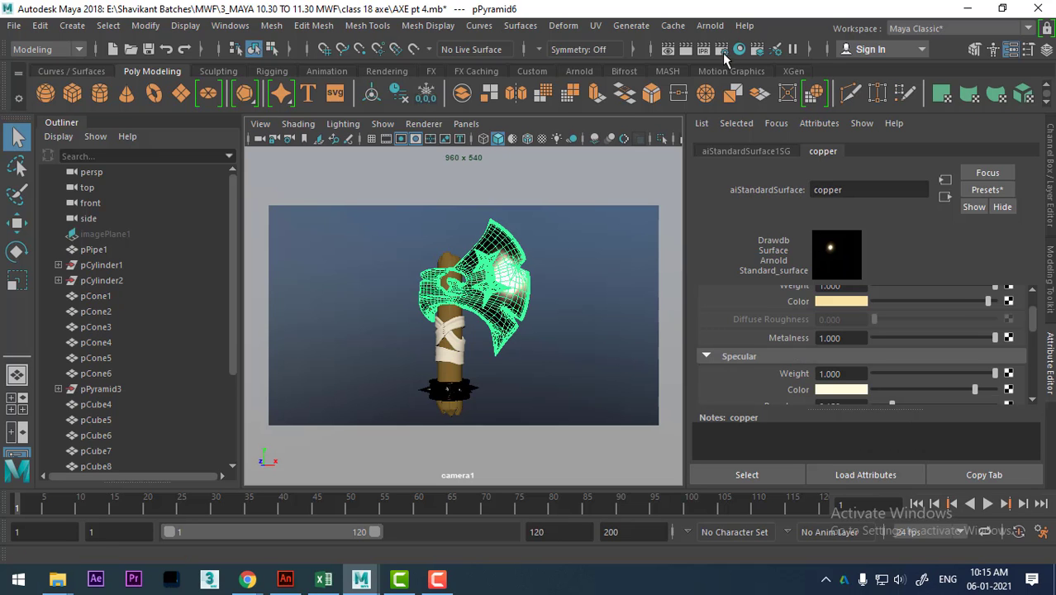
# Render the gold-toned axe, keep the image, and close Render View.
pyautogui.click(686, 49)
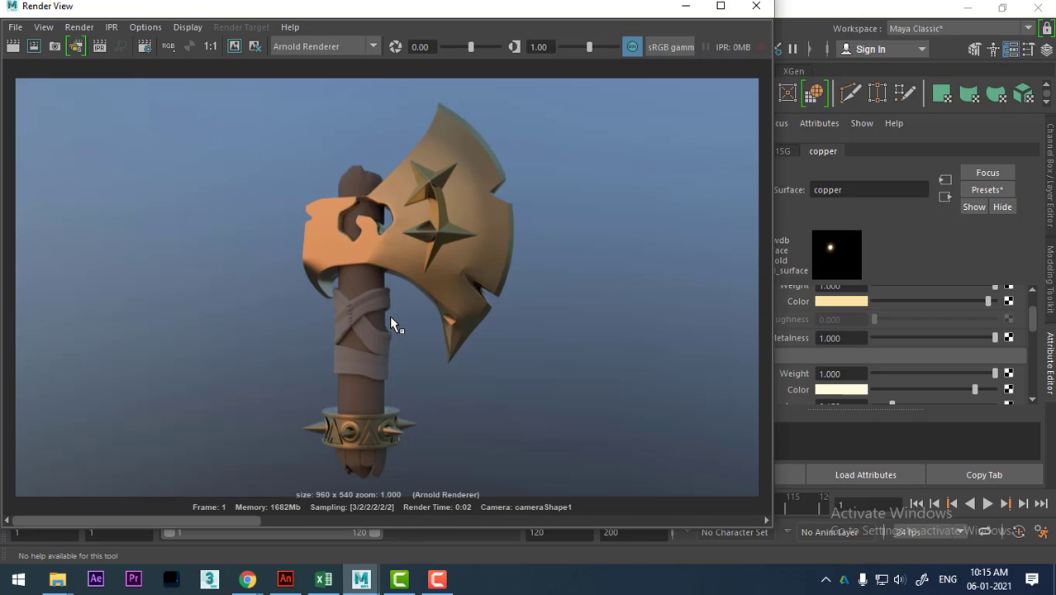
pyautogui.click(235, 47)
pyautogui.click(233, 46)
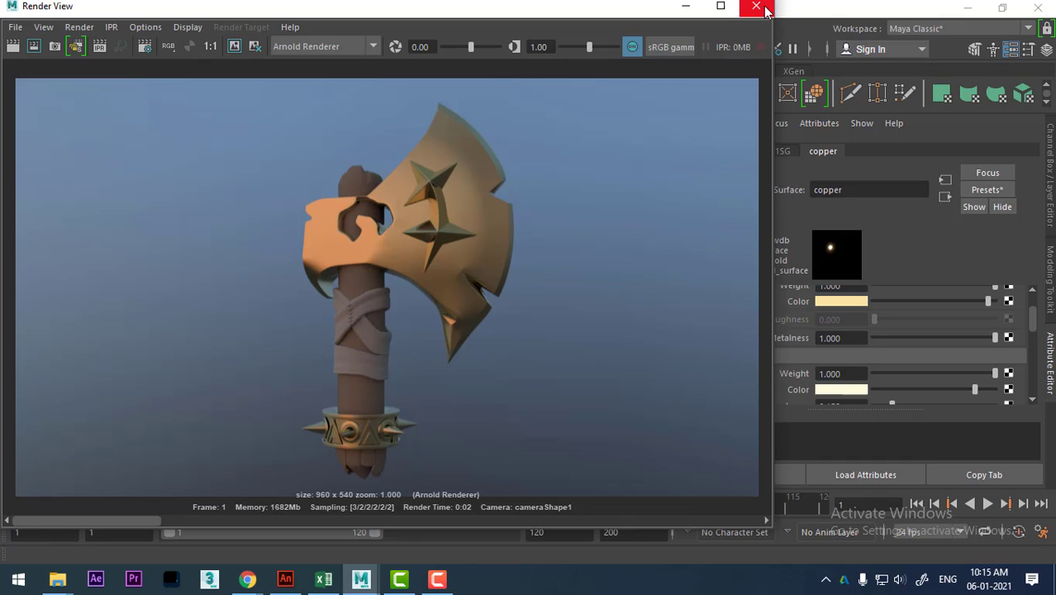
pyautogui.click(766, 9)
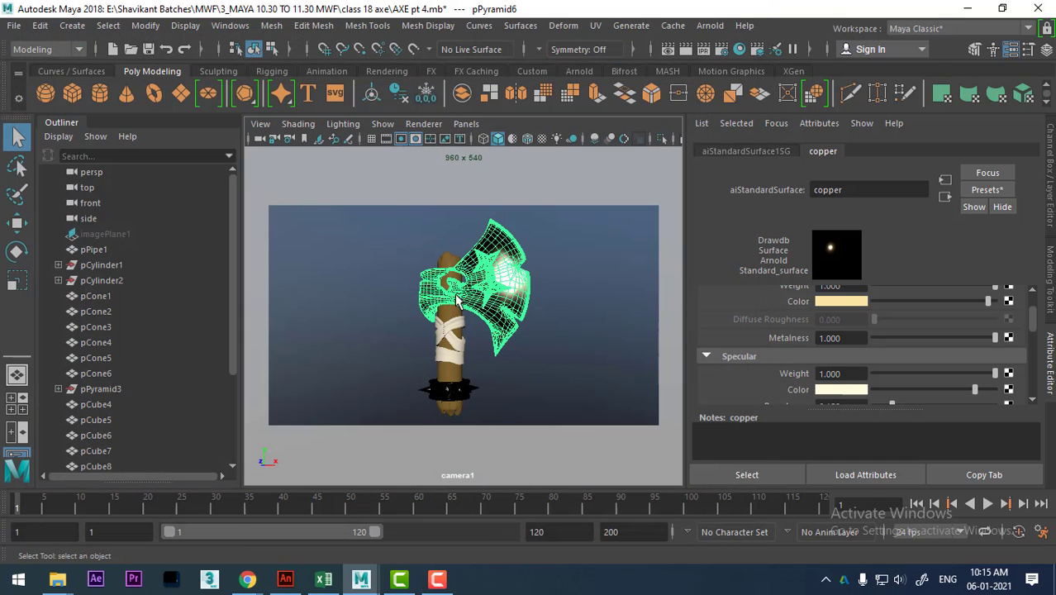
# Select the axe head, the handle's parent pCylinder2 and the pommel cone in turn.
pyautogui.click(459, 291)
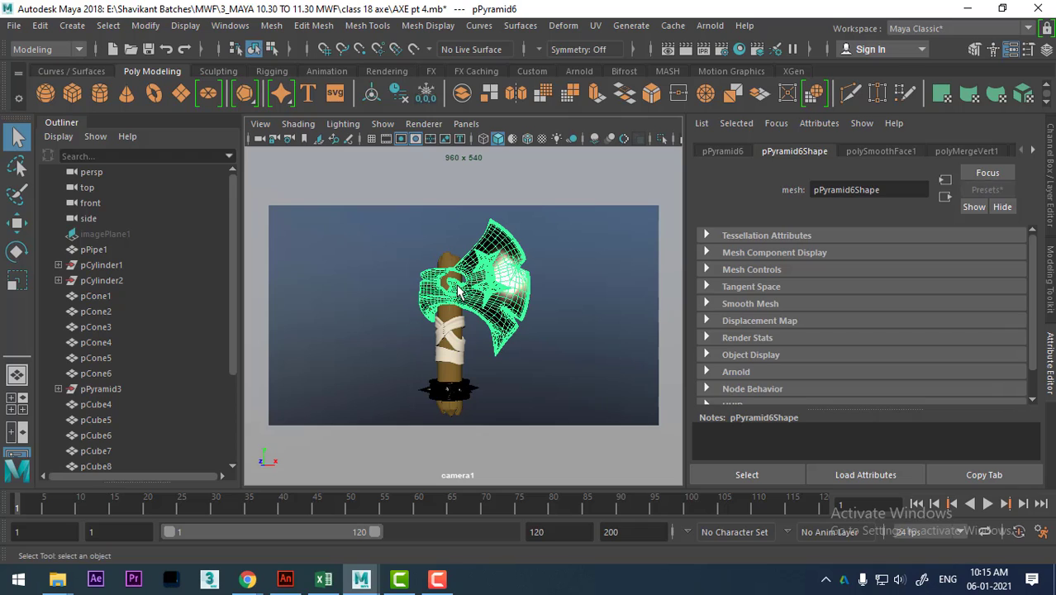
pyautogui.click(450, 316)
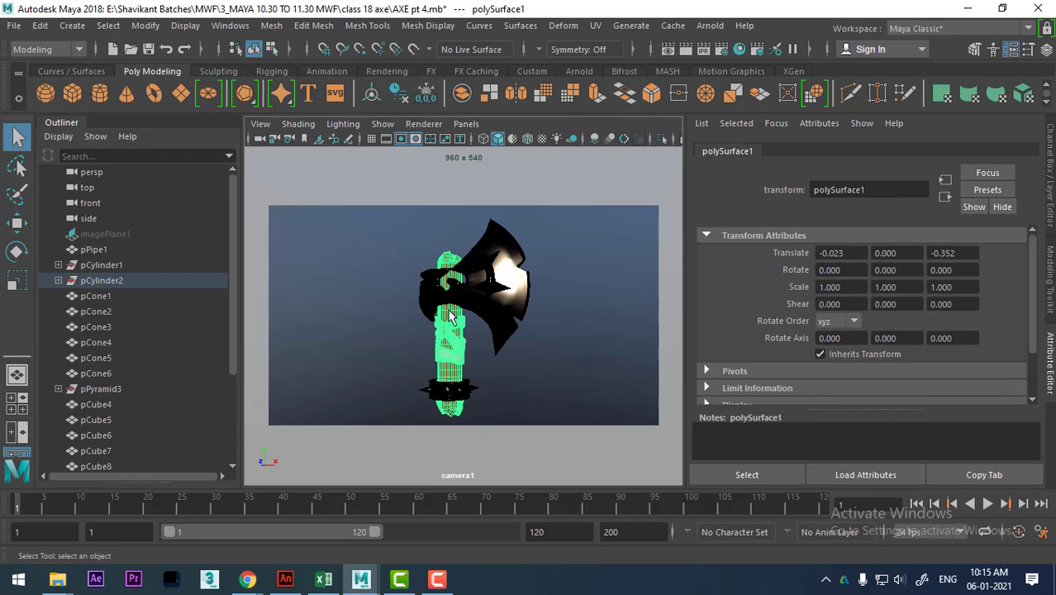
pyautogui.press('Up')
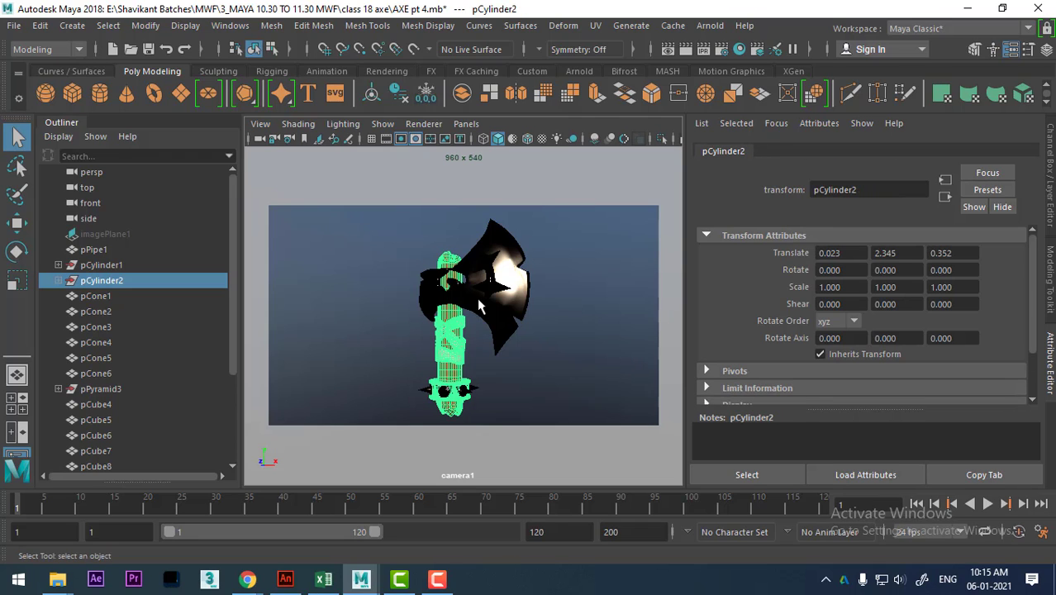
pyautogui.click(481, 288)
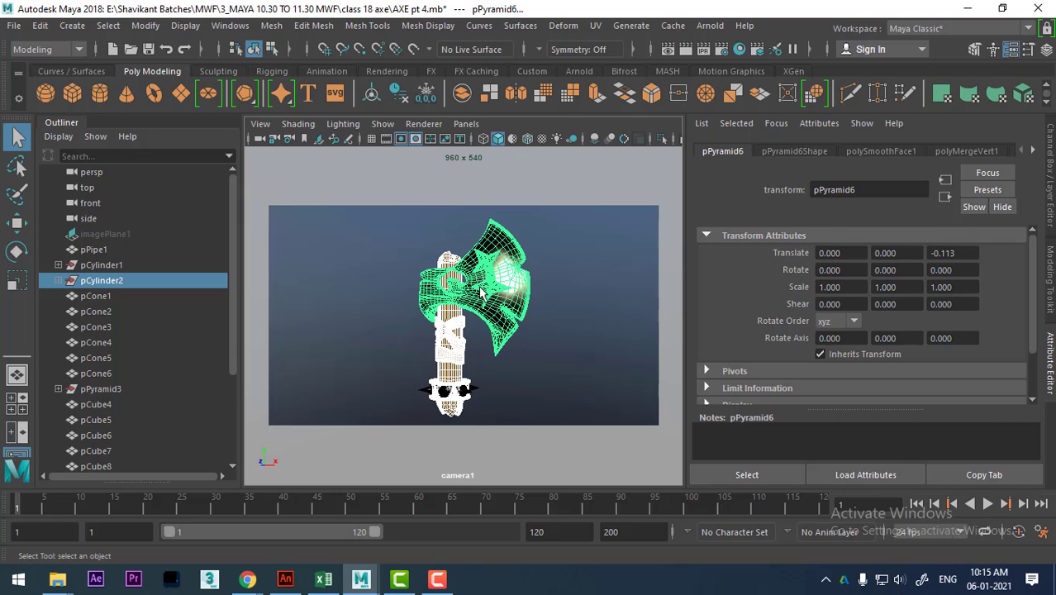
pyautogui.click(466, 395)
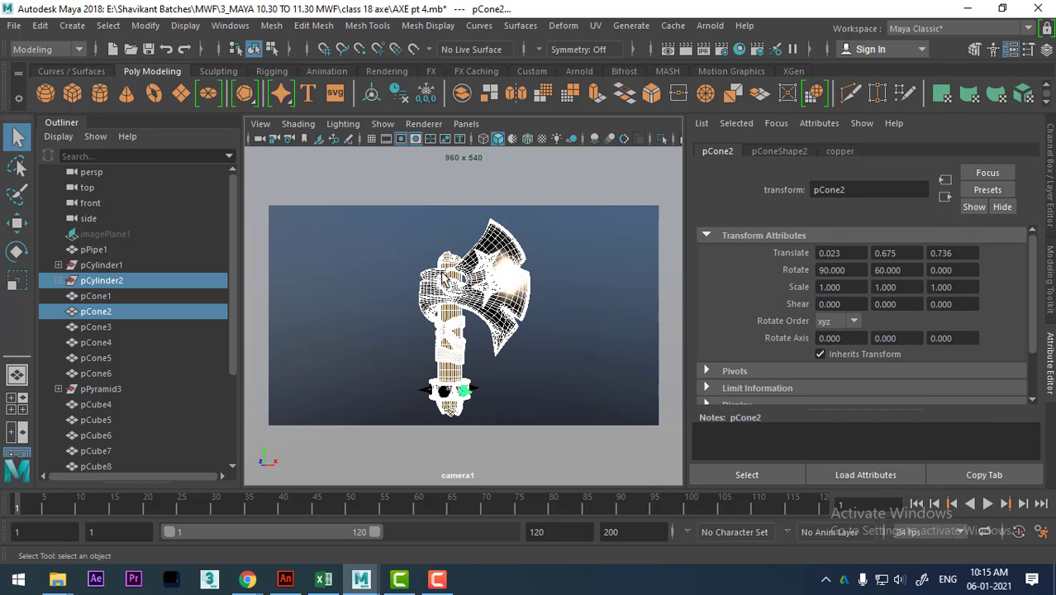
# In the front view, marquee-select every piece of the axe.
pyautogui.moveTo(444, 282); pyautogui.dragTo(437, 312)
pyautogui.scroll(-5, 443, 317)
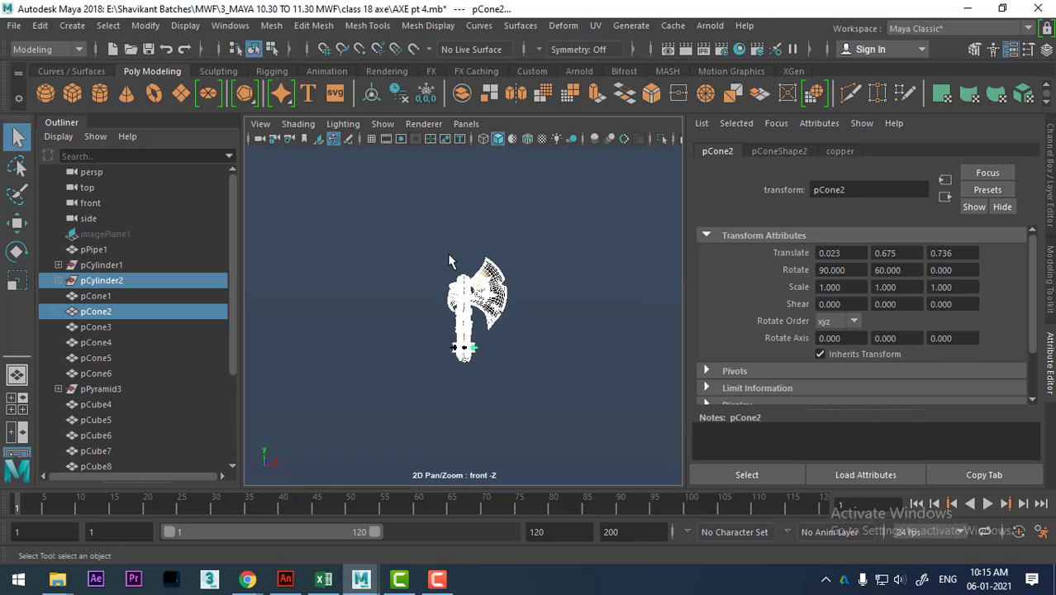
pyautogui.moveTo(433, 256); pyautogui.dragTo(529, 359)
pyautogui.scroll(2, 527, 356)
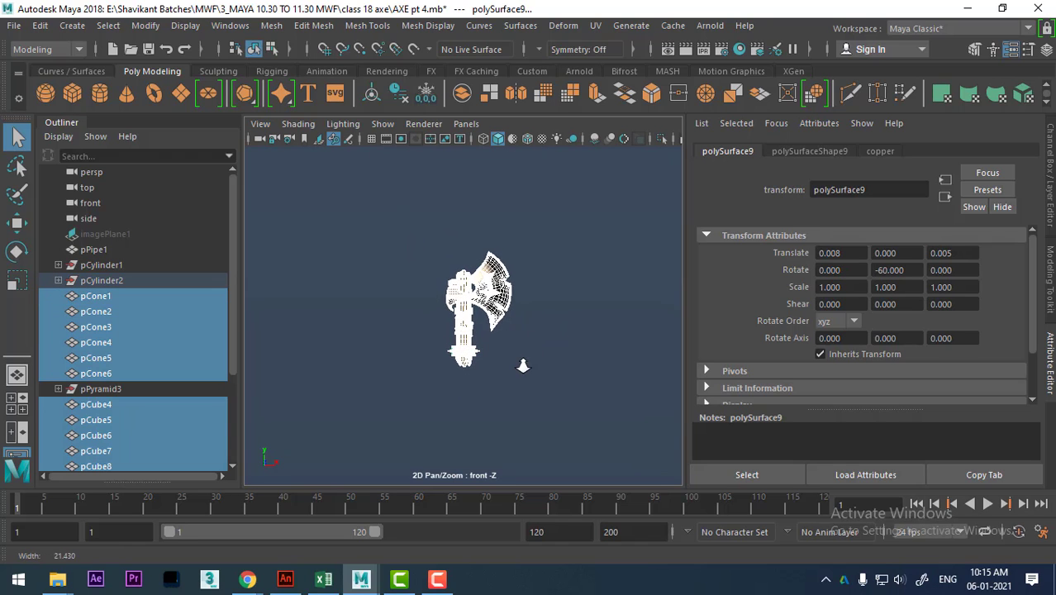
pyautogui.scroll(3, 526, 402)
# Back in the perspective view, group the selected axe pieces with Ctrl+G into group1.
pyautogui.press('w')
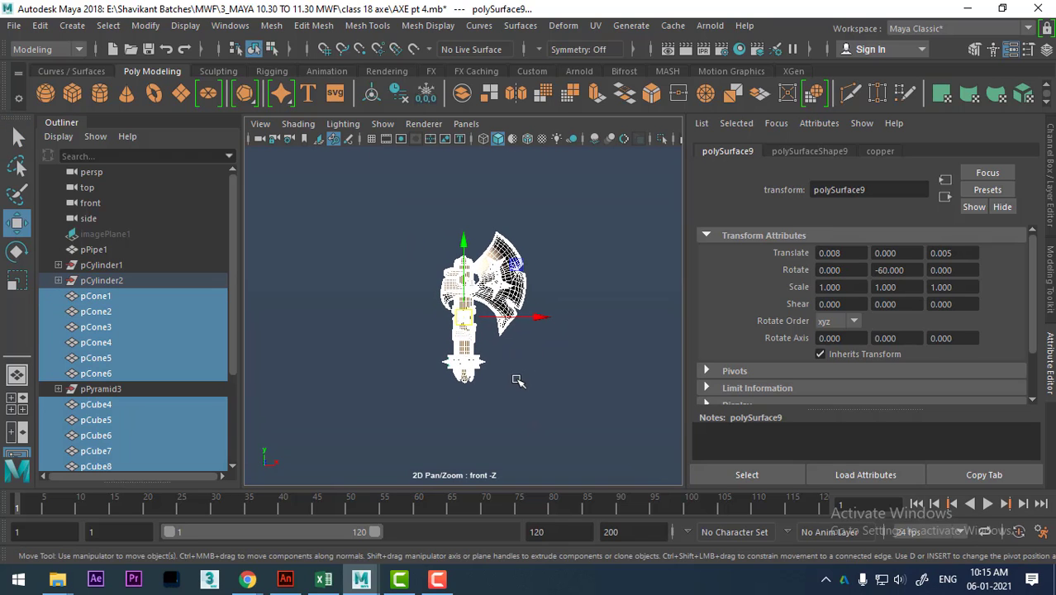
pyautogui.press('space')
pyautogui.moveTo(526, 347); pyautogui.dragTo(503, 308)
pyautogui.keyDown('alt'); pyautogui.moveTo(503, 308); pyautogui.dragTo(527, 336); pyautogui.keyUp('alt')
pyautogui.scroll(-5, 527, 337)
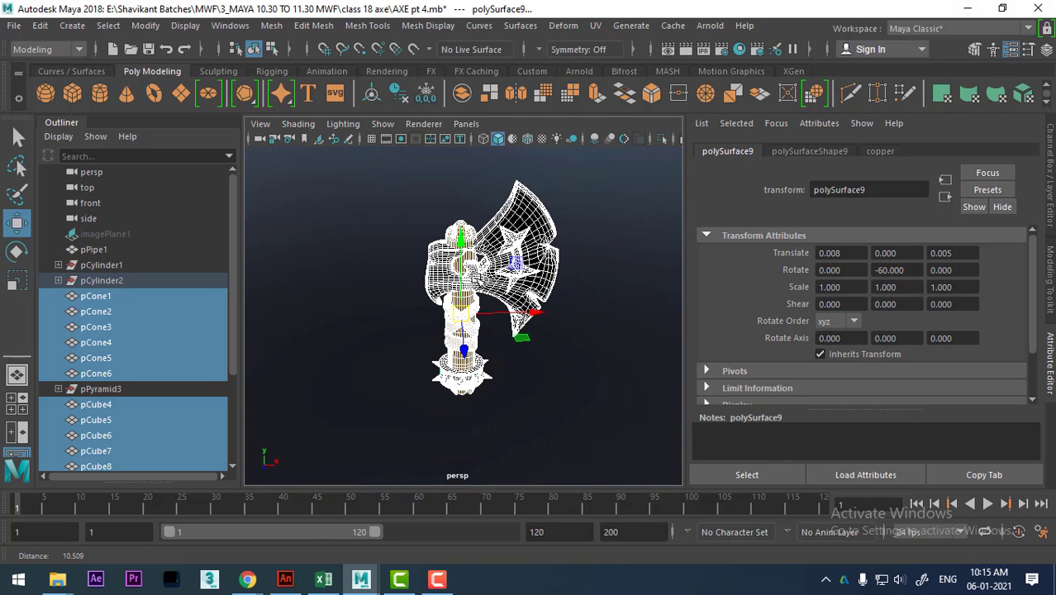
pyautogui.hotkey('ctrl', 'g')
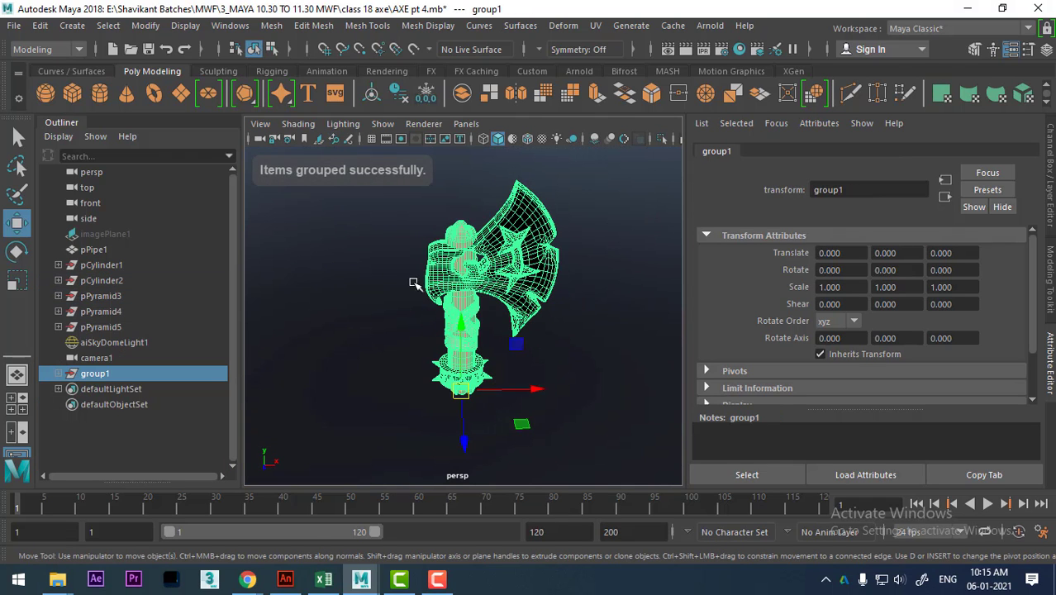
pyautogui.keyDown('alt'); pyautogui.moveTo(496, 331); pyautogui.dragTo(455, 322); pyautogui.keyUp('alt')
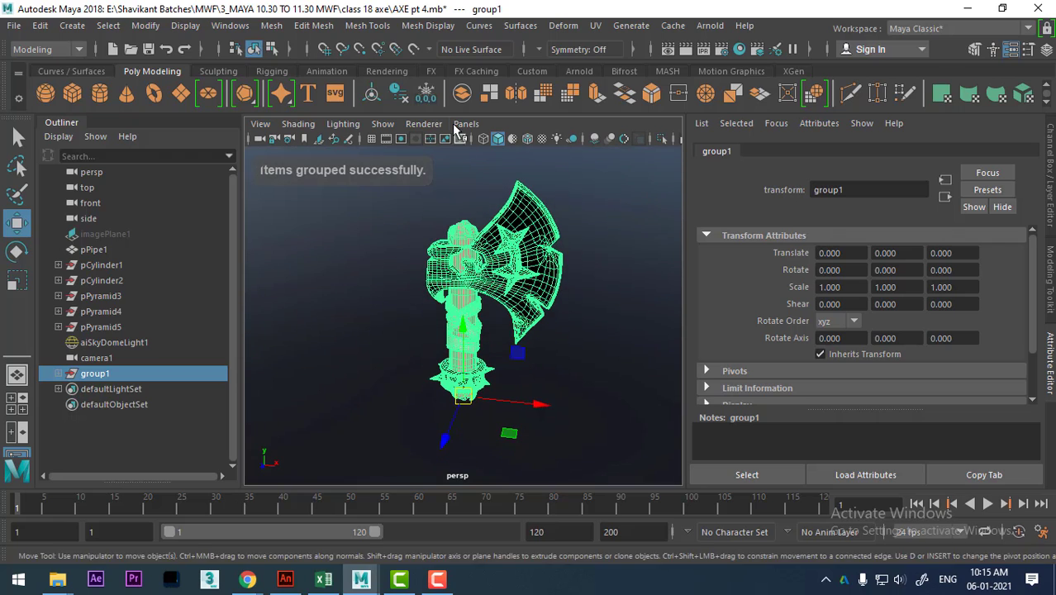
# Switch to a two-pane side-by-side layout, then maximize the view to full screen.
pyautogui.click(467, 124)
pyautogui.moveTo(491, 140)
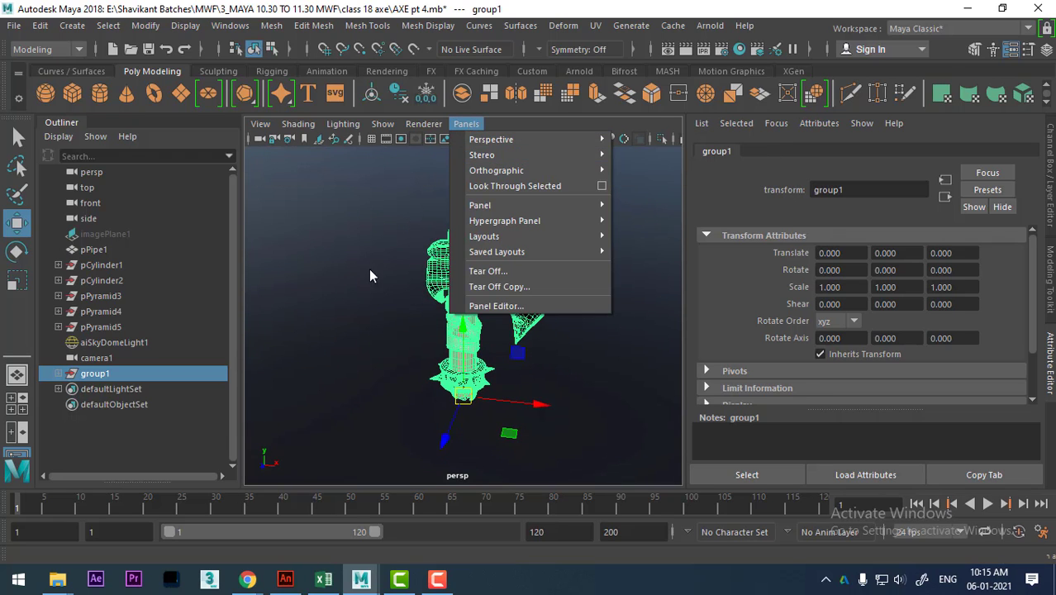
pyautogui.click(329, 261)
pyautogui.click(329, 261)
pyautogui.press('space')
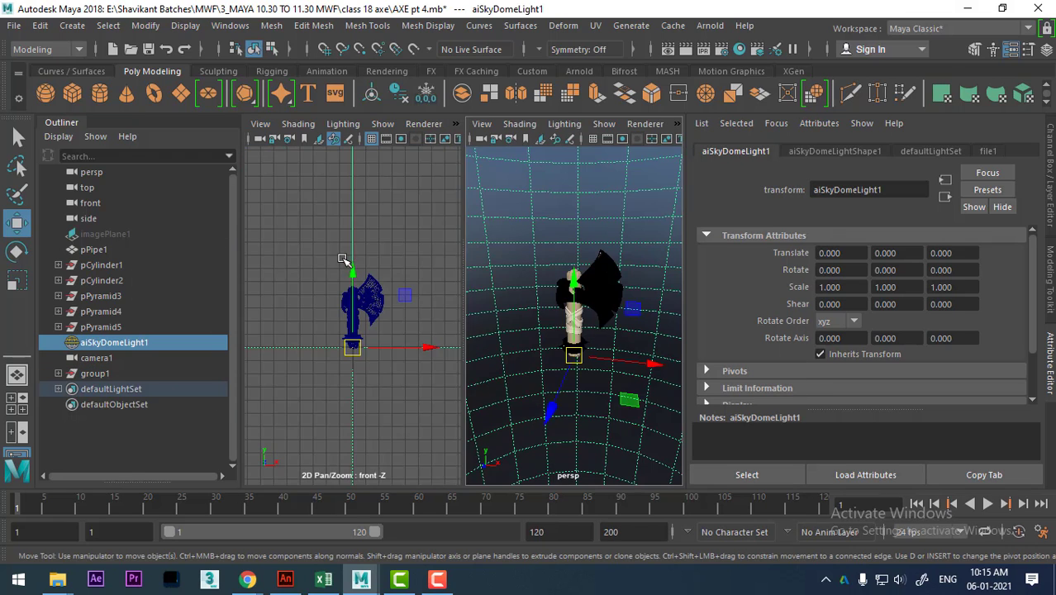
pyautogui.press('space')
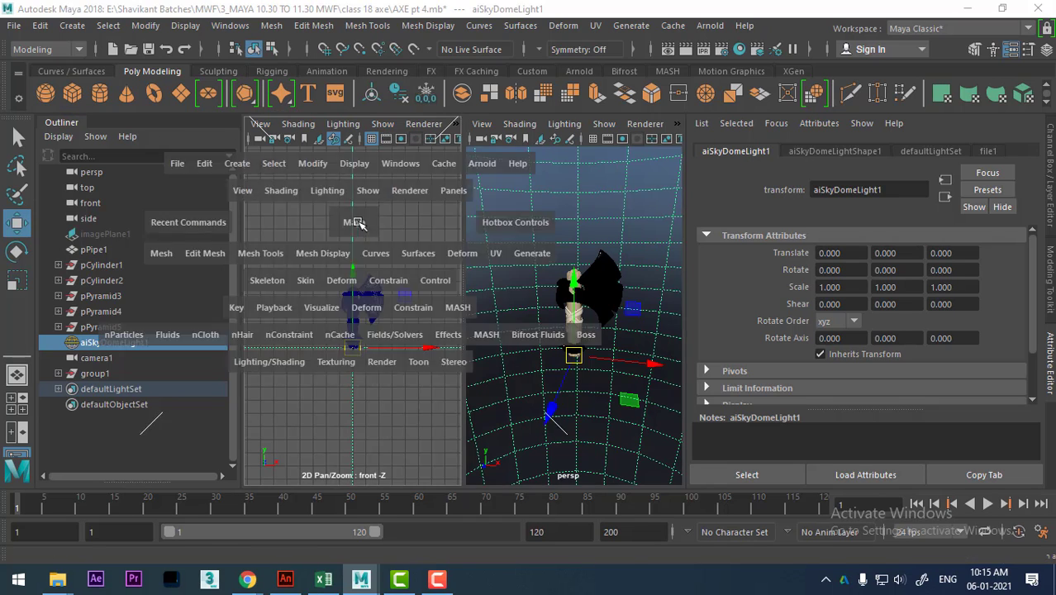
pyautogui.hotkey('ctrl', 'space')
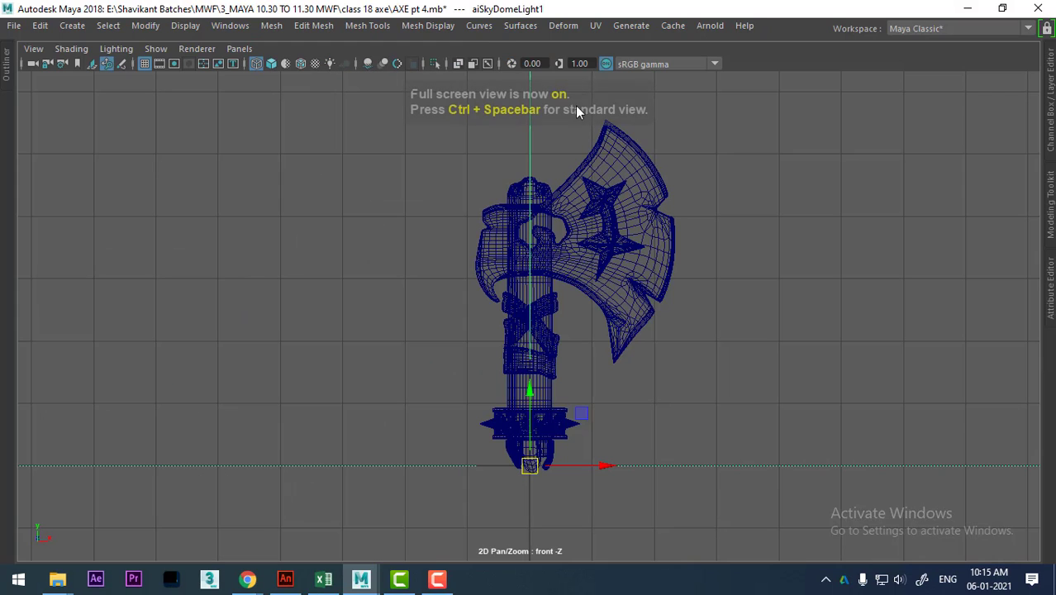
# Look through camera1, return to two panes with textured shading, and select group1.
pyautogui.click(239, 48)
pyautogui.moveTo(265, 64)
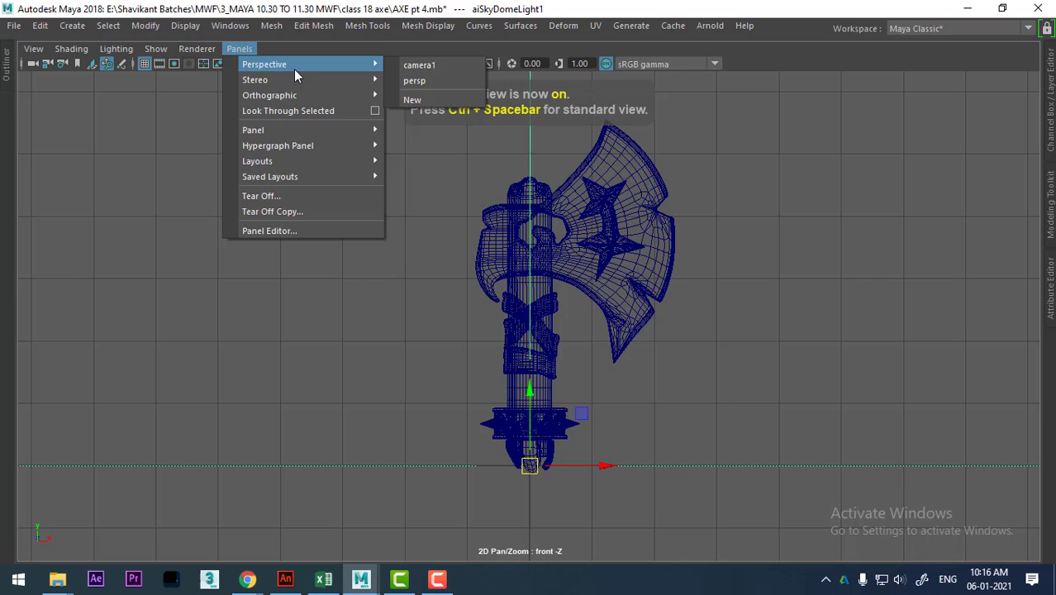
pyautogui.click(417, 64)
pyautogui.press('space')
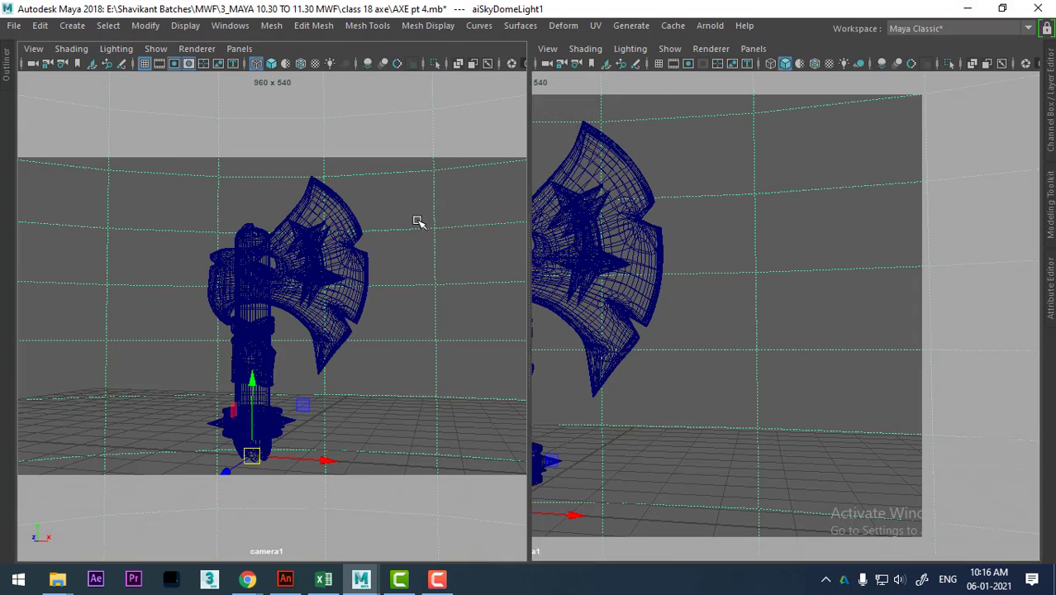
pyautogui.press('6')
pyautogui.click(781, 307)
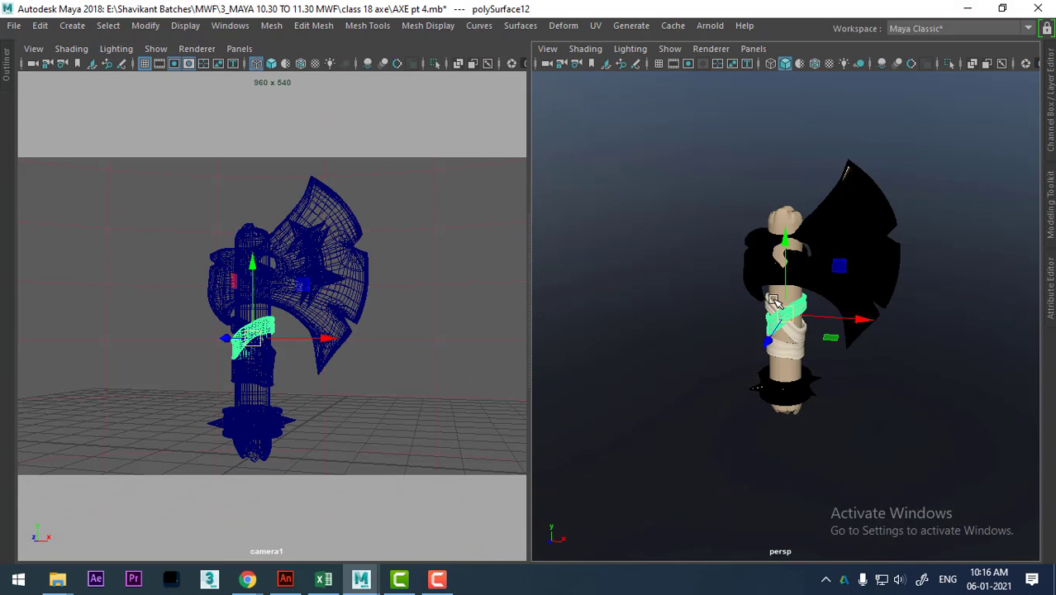
pyautogui.press('Up')
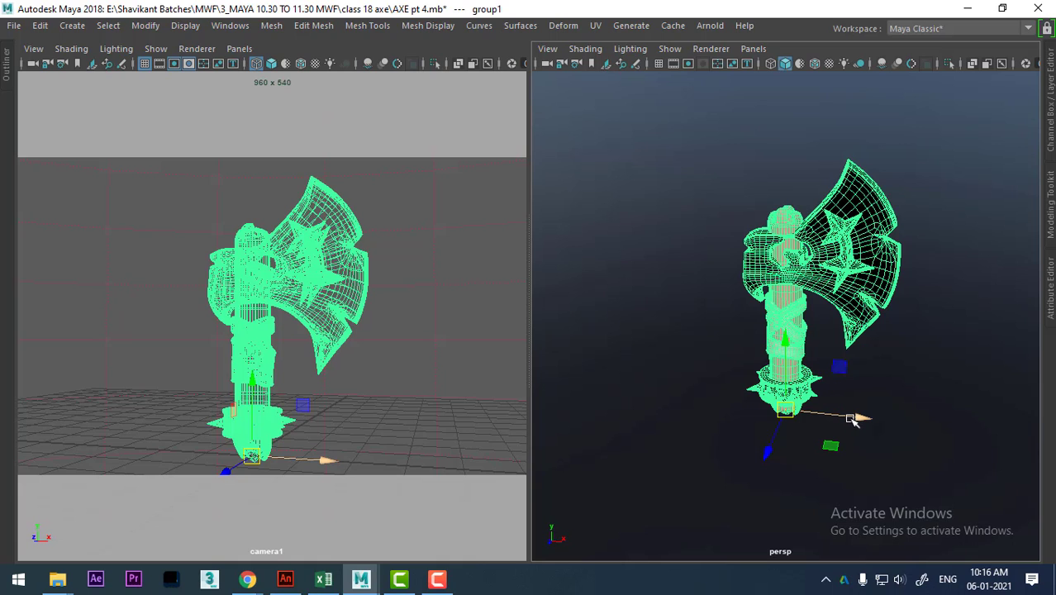
# Duplicate the axe twice, placing one copy to the right and one to the left.
pyautogui.hotkey('ctrl', 'd')
pyautogui.moveTo(862, 423); pyautogui.dragTo(1016, 410)
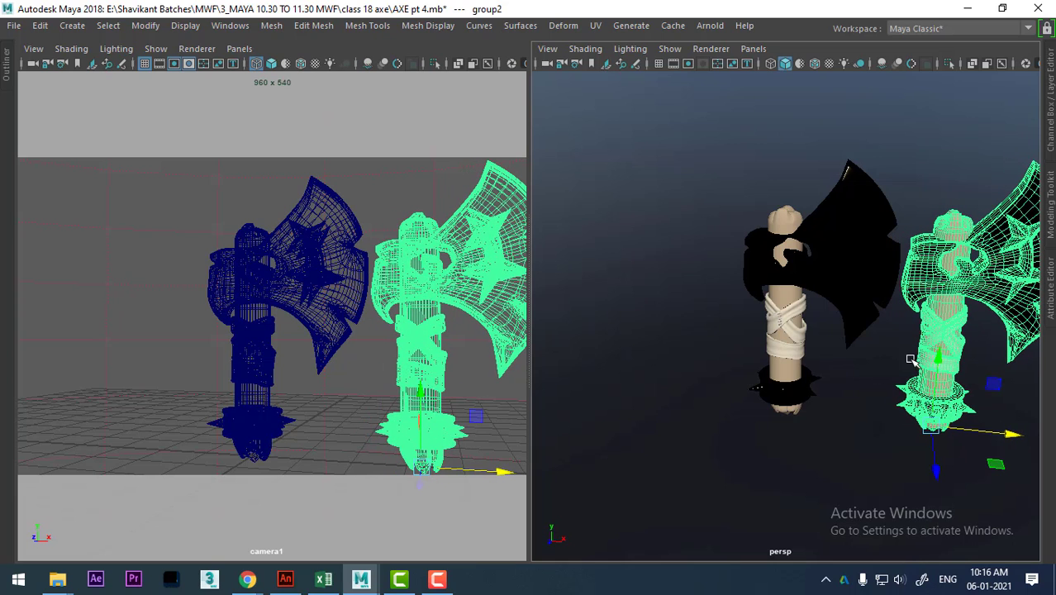
pyautogui.scroll(-4, 905, 356)
pyautogui.scroll(1, 901, 313)
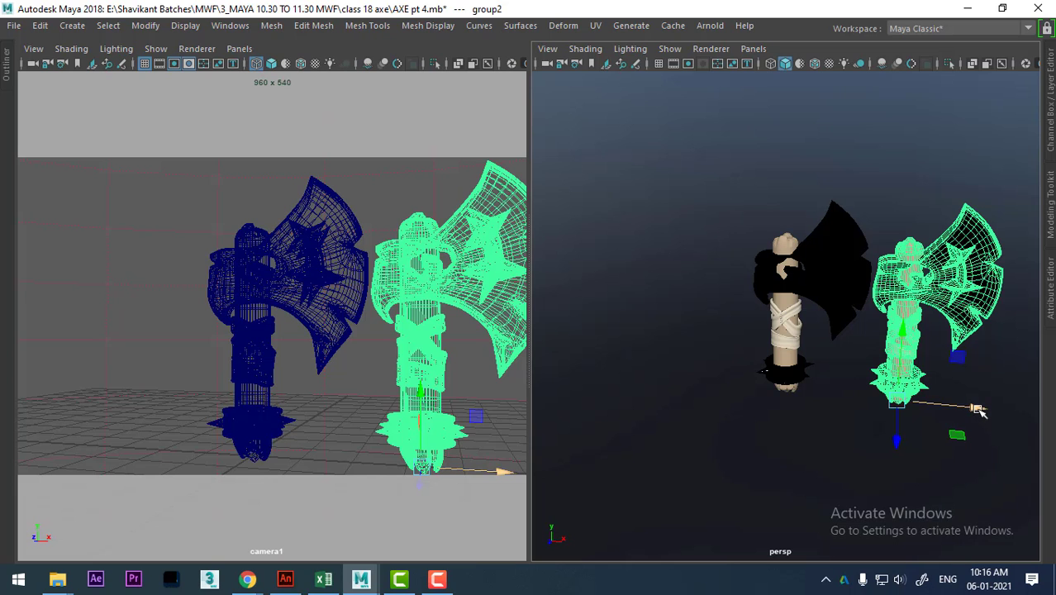
pyautogui.hotkey('ctrl', 'd')
pyautogui.moveTo(978, 411); pyautogui.dragTo(698, 413)
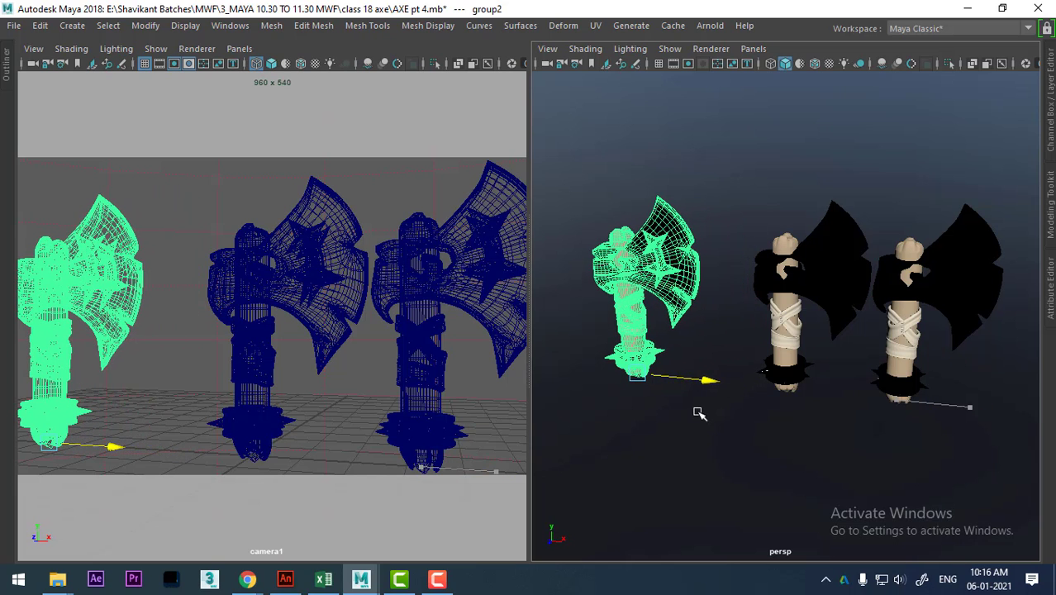
pyautogui.hotkey('ctrl', 'd')
pyautogui.keyDown('alt'); pyautogui.moveTo(756, 402); pyautogui.dragTo(827, 379, button='middle'); pyautogui.keyUp('alt')
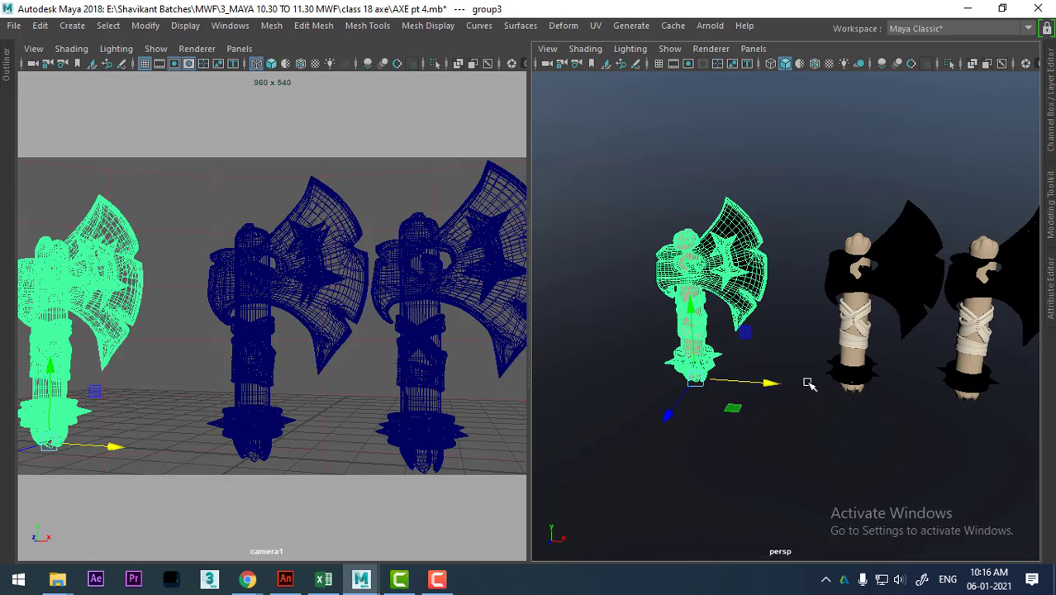
# Rotate the left and right axes so each faces a different direction.
pyautogui.press('e')
pyautogui.moveTo(703, 412); pyautogui.dragTo(771, 405)
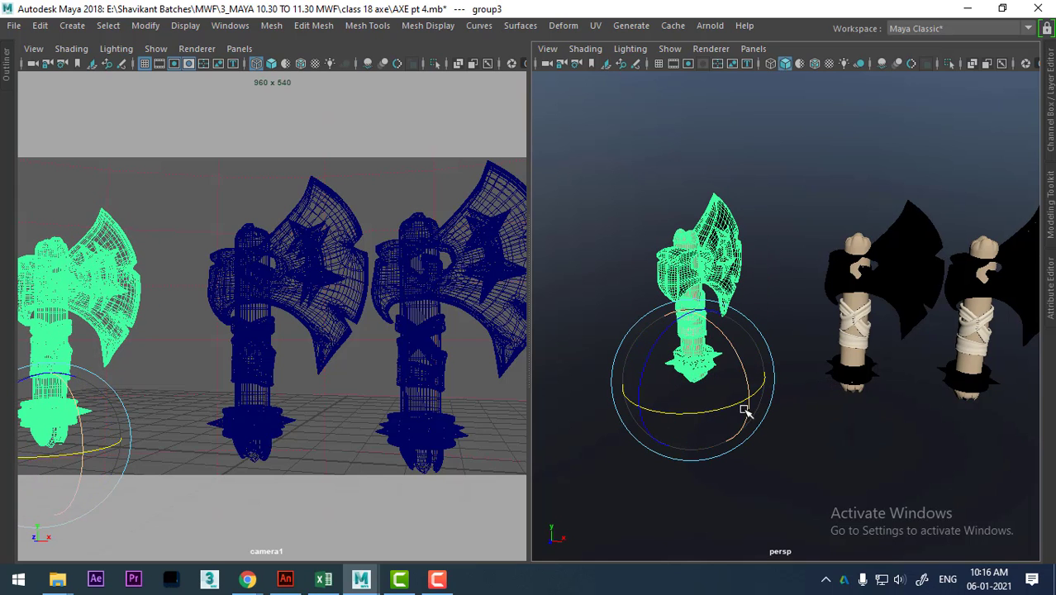
pyautogui.click(966, 395)
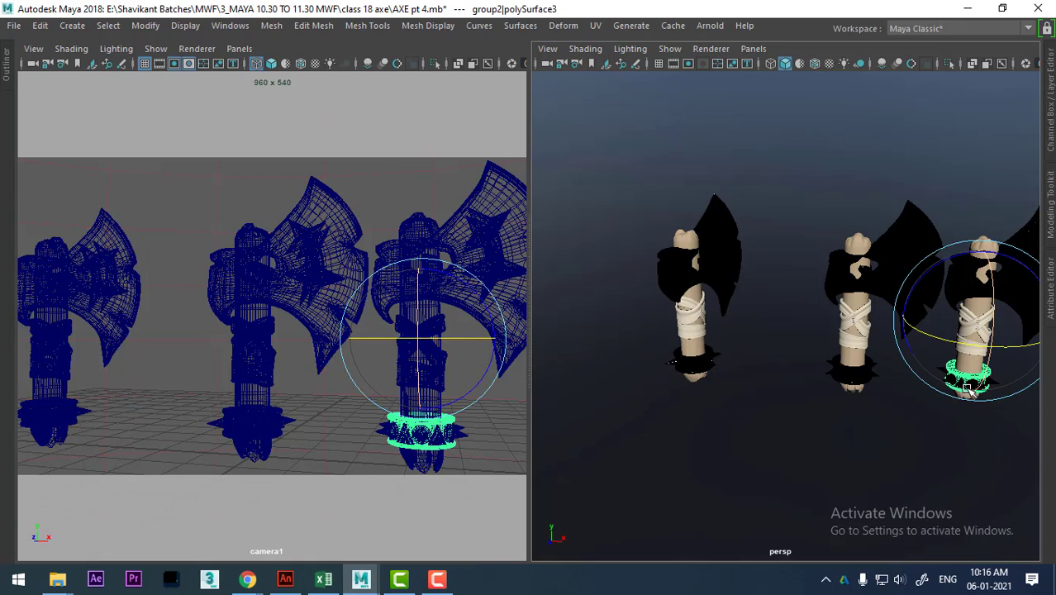
pyautogui.press('Up')
pyautogui.moveTo(946, 432)
pyautogui.mouseDown()
pyautogui.moveTo(897, 429)
pyautogui.moveTo(955, 442)
pyautogui.mouseUp()
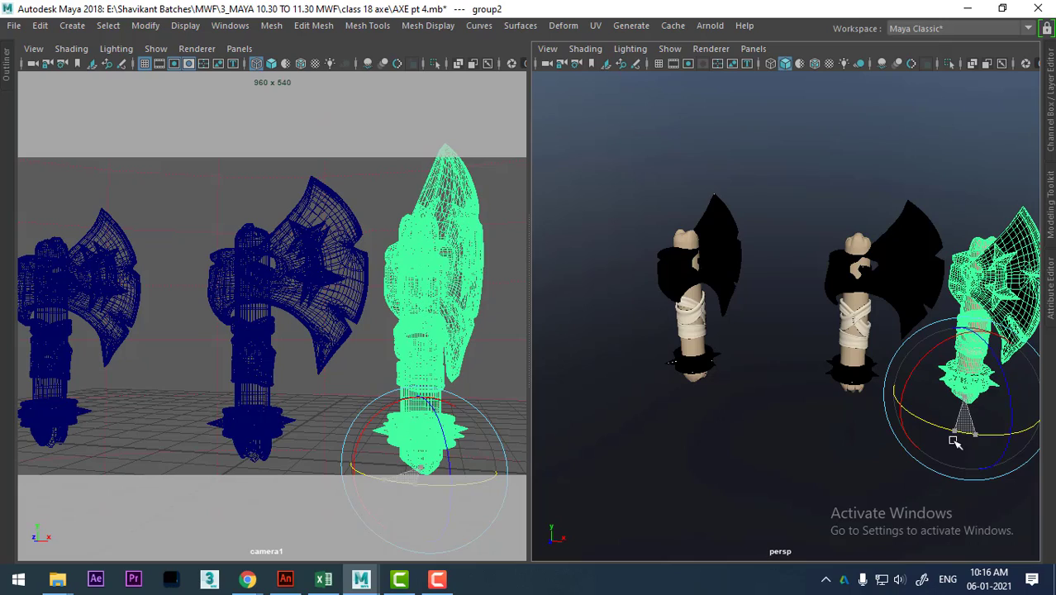
# In the camera view, move the middle axe to the left.
pyautogui.keyDown('alt'); pyautogui.moveTo(266, 378); pyautogui.dragTo(326, 359); pyautogui.keyUp('alt')
pyautogui.keyDown('alt'); pyautogui.moveTo(325, 358); pyautogui.dragTo(261, 359, button='middle'); pyautogui.keyUp('alt')
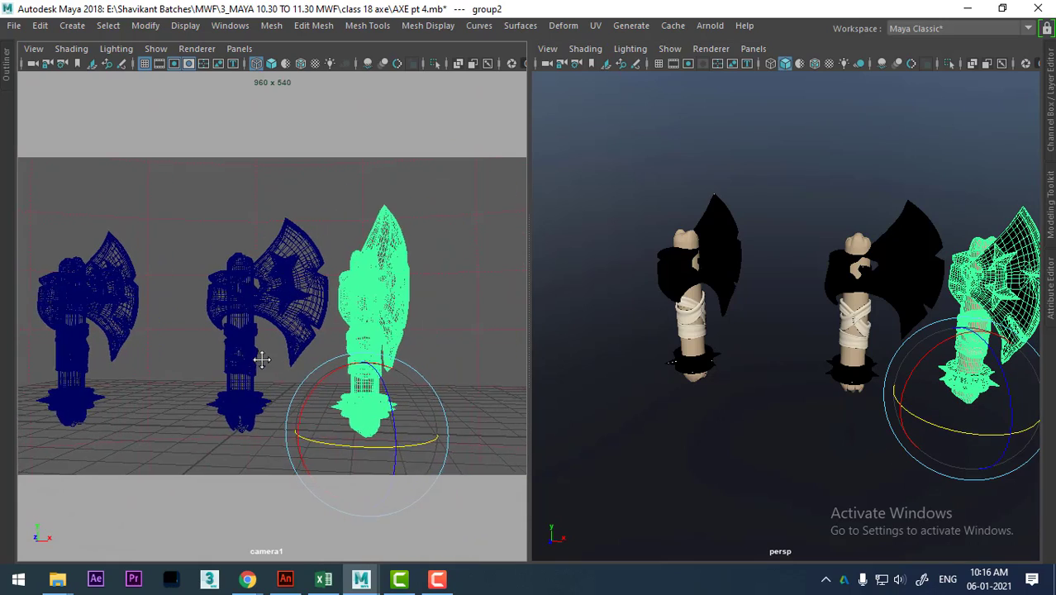
pyautogui.scroll(2, 266, 366)
pyautogui.scroll(2, 276, 371)
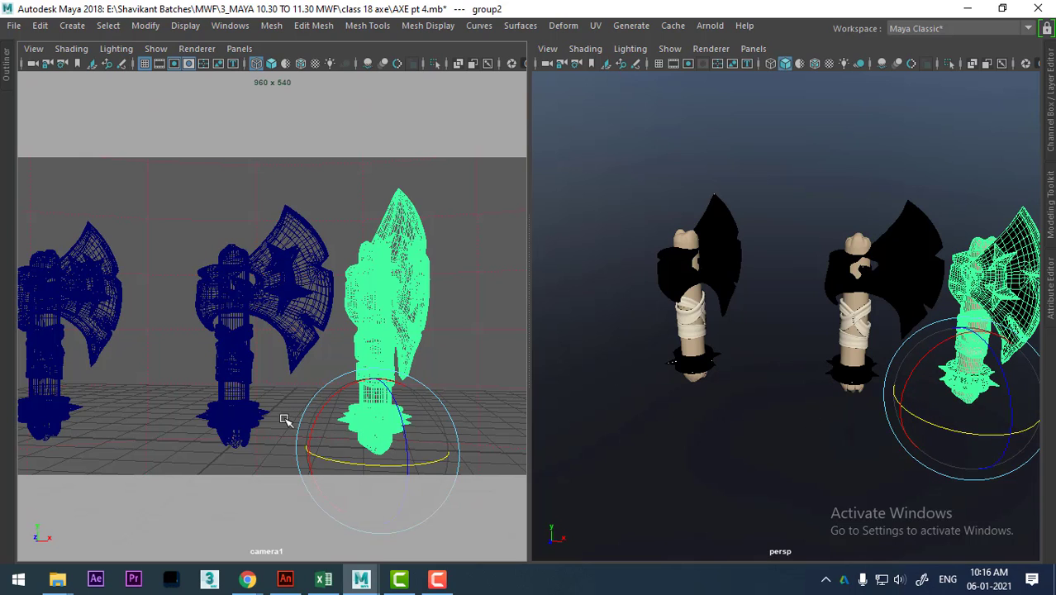
pyautogui.click(239, 419)
pyautogui.press('Up')
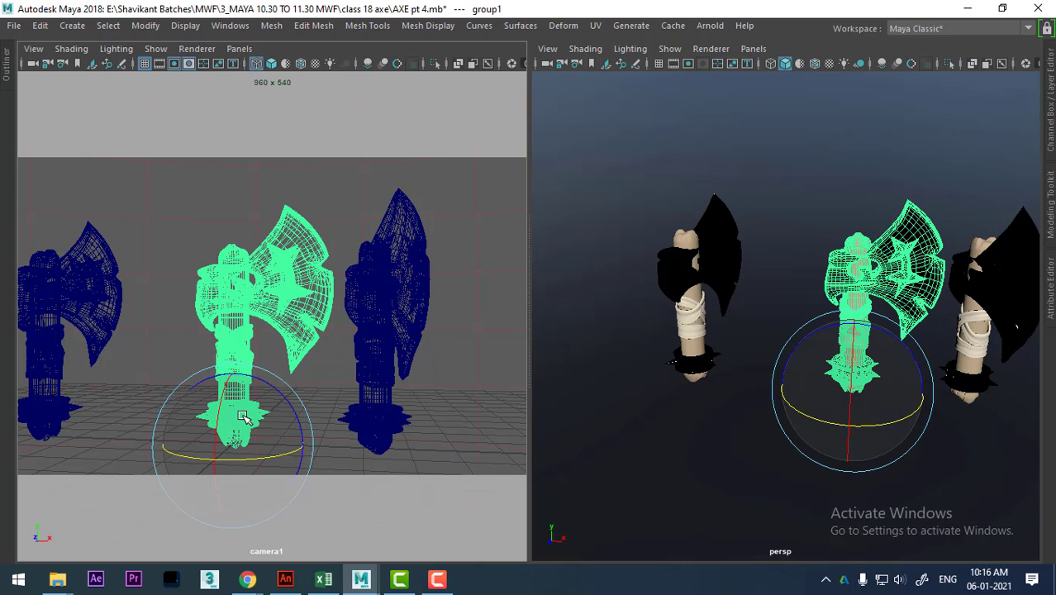
pyautogui.press('w')
pyautogui.moveTo(304, 447)
pyautogui.mouseDown()
pyautogui.moveTo(288, 446)
pyautogui.moveTo(337, 408)
pyautogui.moveTo(389, 408)
pyautogui.moveTo(193, 429)
pyautogui.mouseUp()
# Shift the left axe to the right and the right axe further right.
pyautogui.click(60, 427)
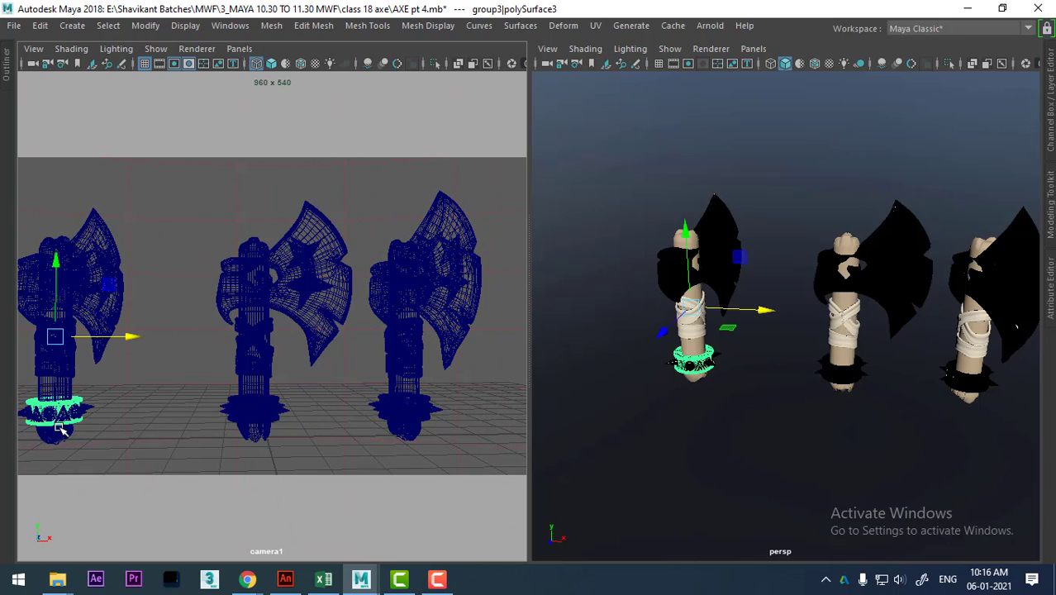
pyautogui.press('Up')
pyautogui.moveTo(126, 437); pyautogui.dragTo(158, 438)
pyautogui.keyDown('alt'); pyautogui.moveTo(401, 428); pyautogui.dragTo(434, 411); pyautogui.keyUp('alt')
pyautogui.click(380, 422)
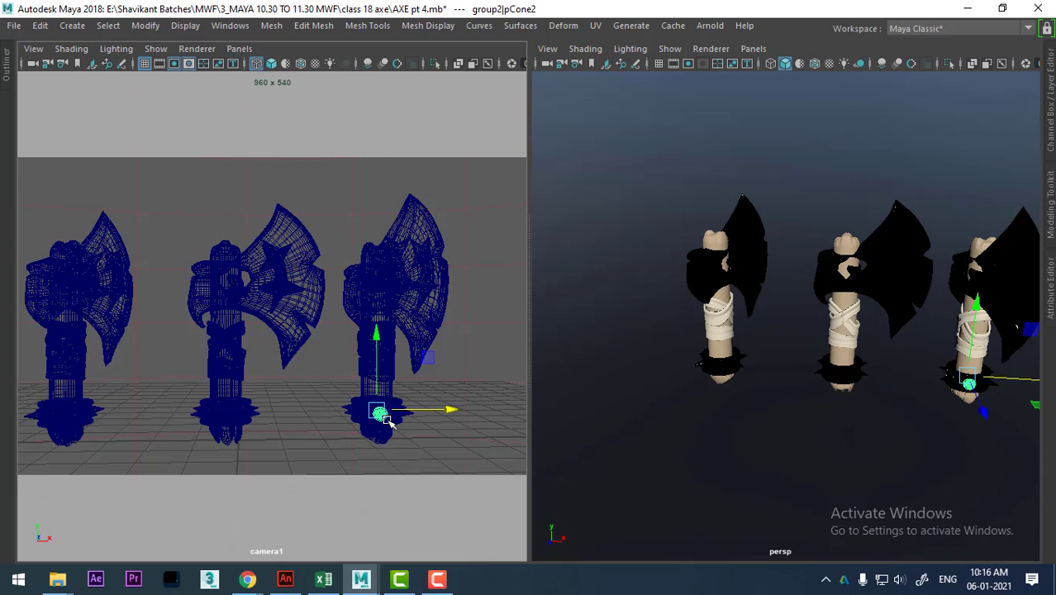
pyautogui.press('Up')
pyautogui.moveTo(447, 438); pyautogui.dragTo(465, 434)
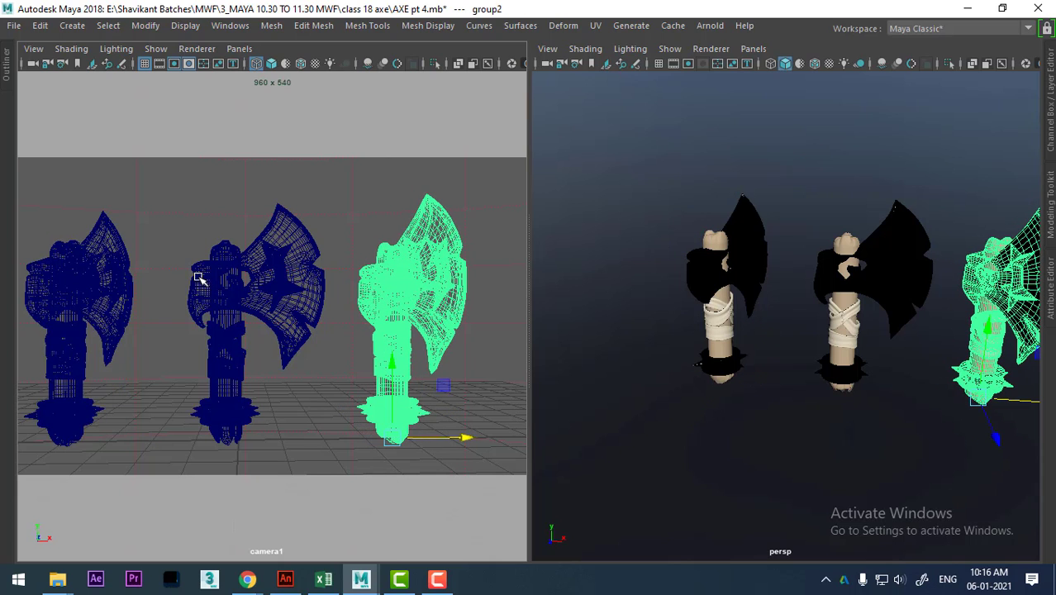
pyautogui.press('space')
pyautogui.moveTo(430, 246); pyautogui.dragTo(489, 235)
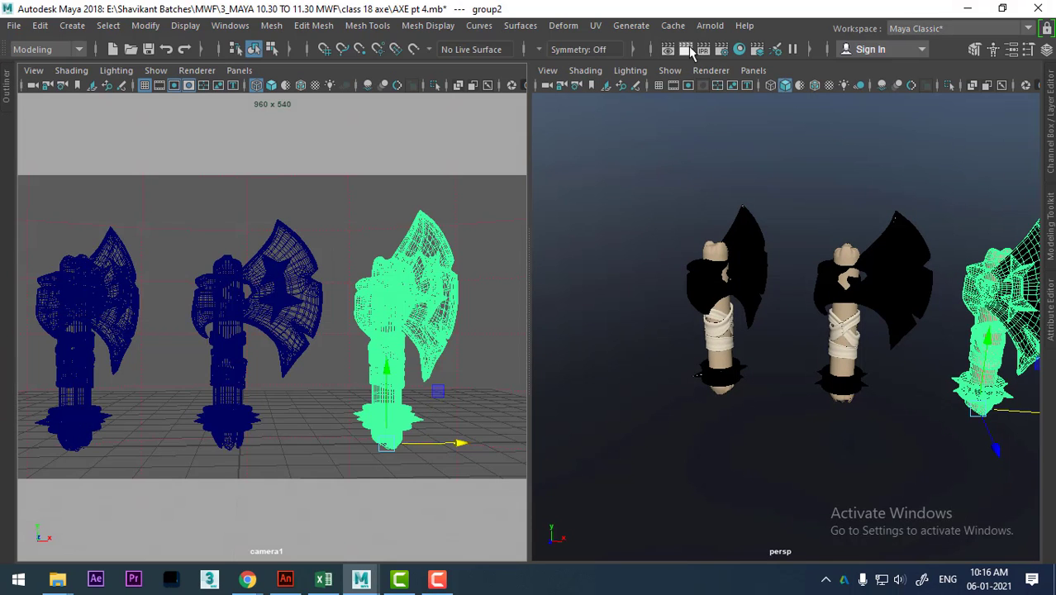
# Render the current frame of the three turned axes, then open the Render Settings window.
pyautogui.click(691, 48)
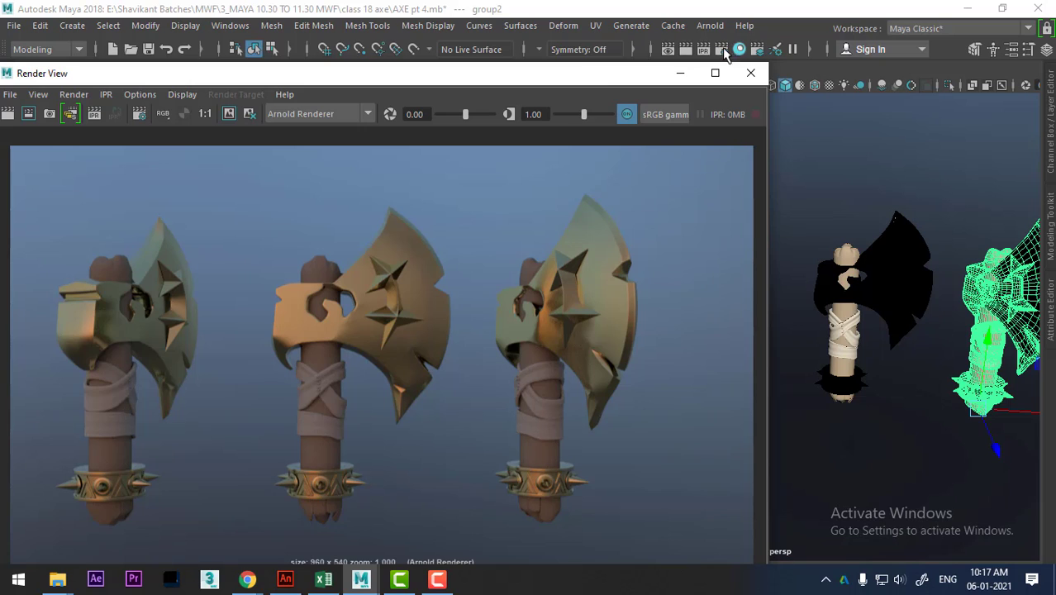
pyautogui.click(721, 49)
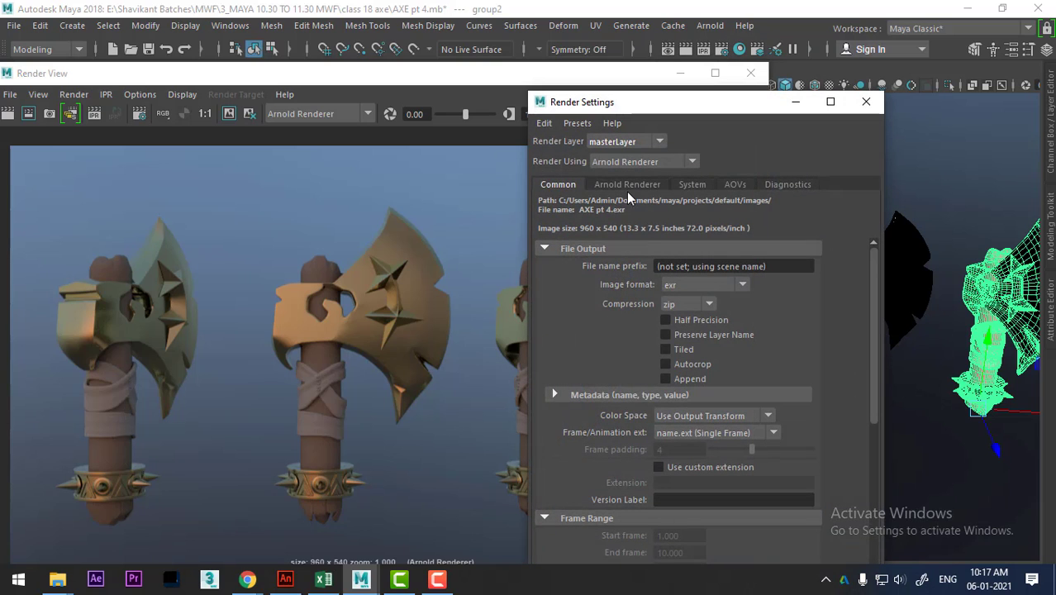
# Set the Image Size preset to HD_1080 (1920x1080) on the Common tab.
pyautogui.click(621, 186)
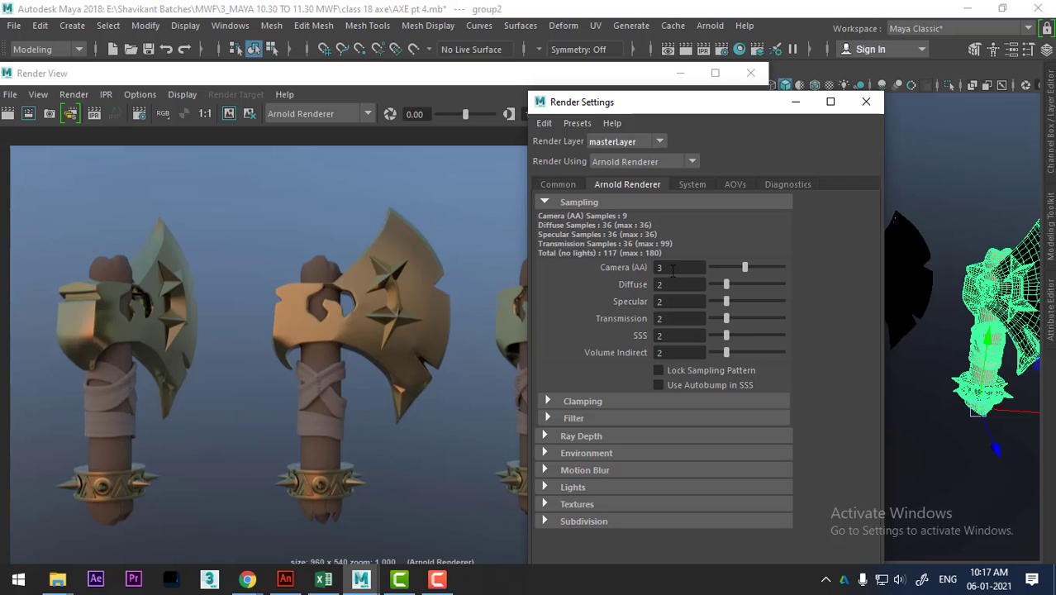
pyautogui.click(562, 184)
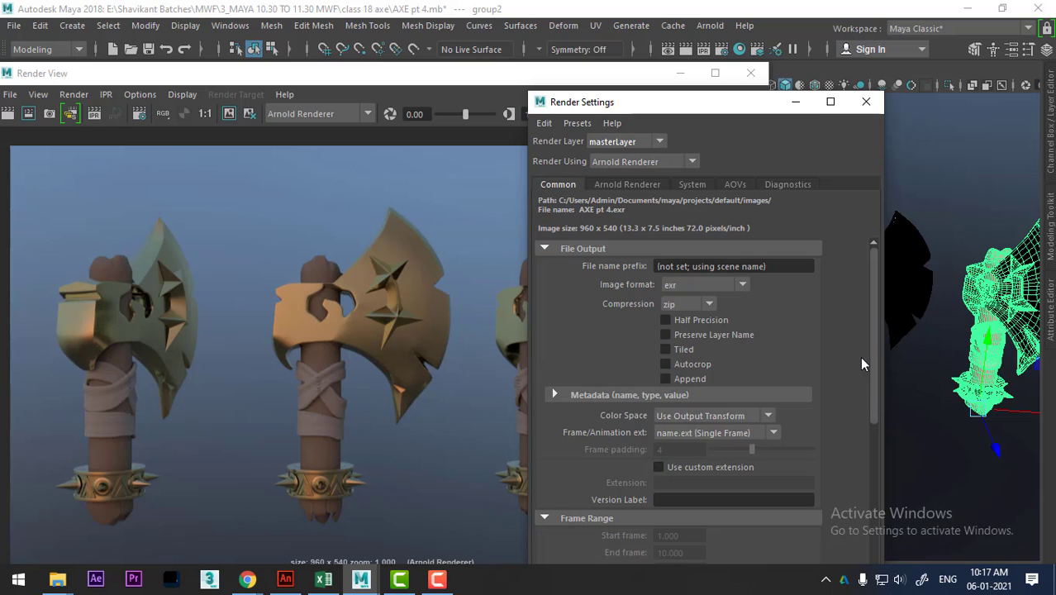
pyautogui.moveTo(876, 299); pyautogui.dragTo(881, 517)
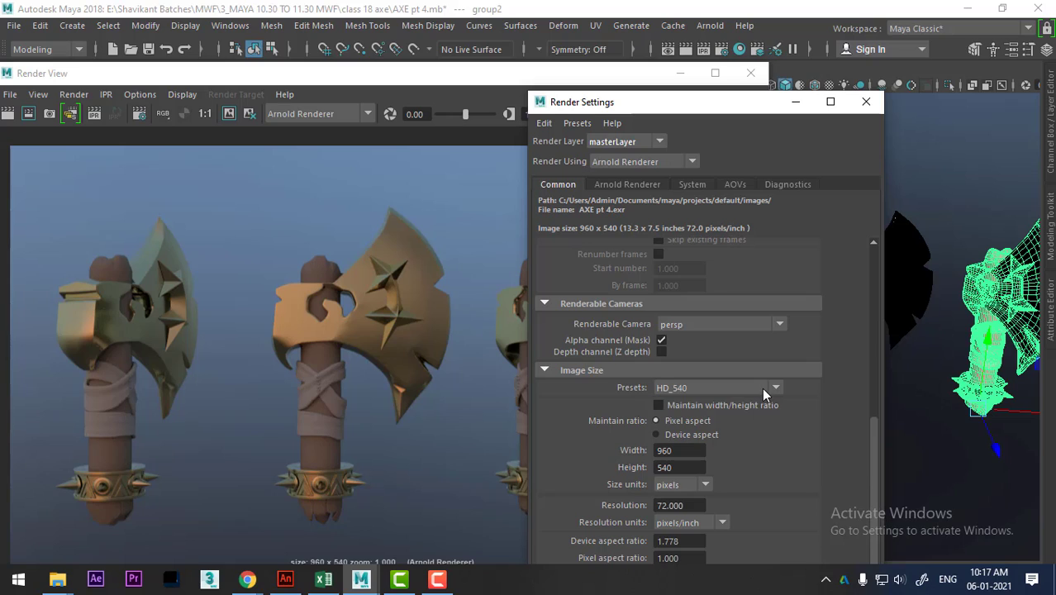
pyautogui.click(764, 390)
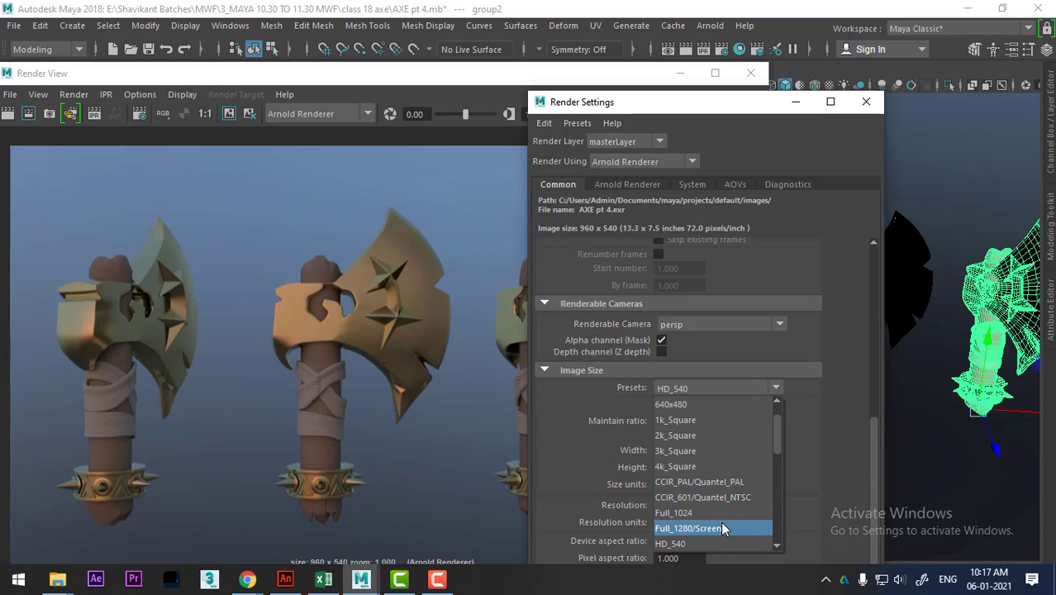
pyautogui.scroll(-2, 718, 517)
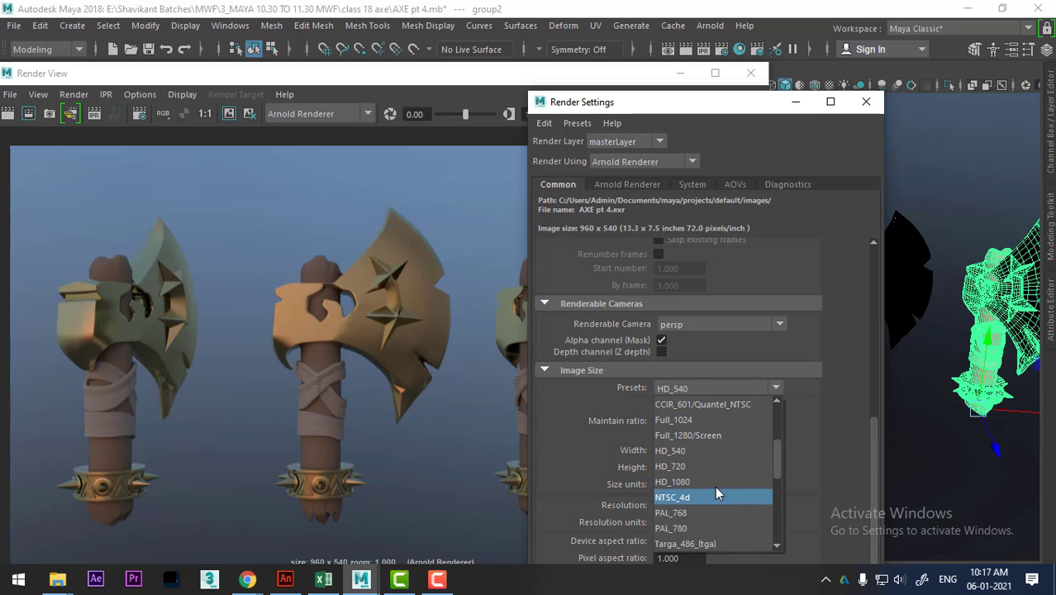
pyautogui.click(714, 481)
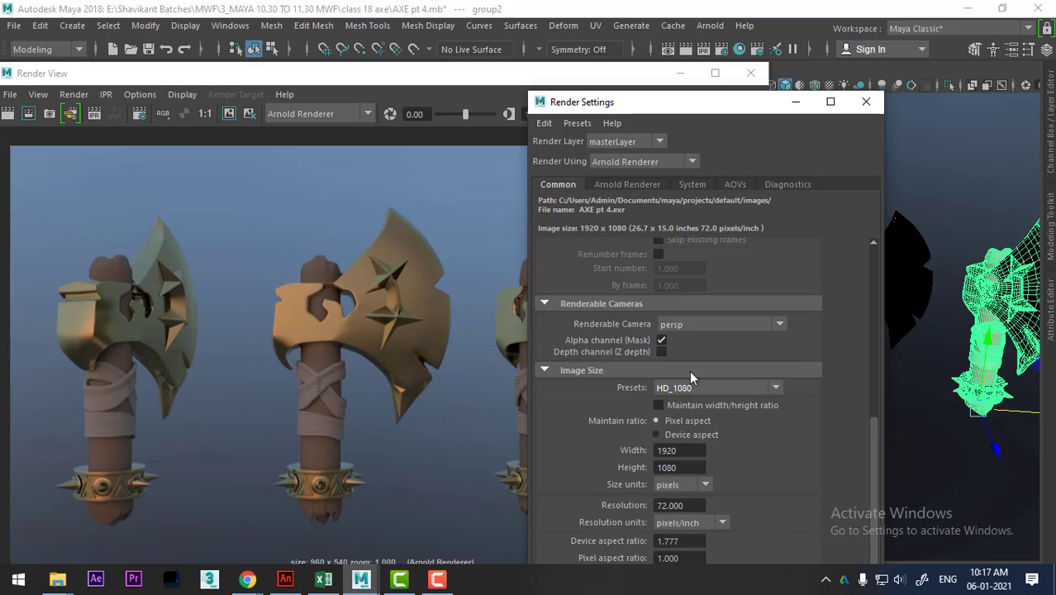
# Raise Arnold sampling: Camera (AA) to 5, Diffuse and Specular to 6.
pyautogui.click(615, 184)
pyautogui.click(666, 269)
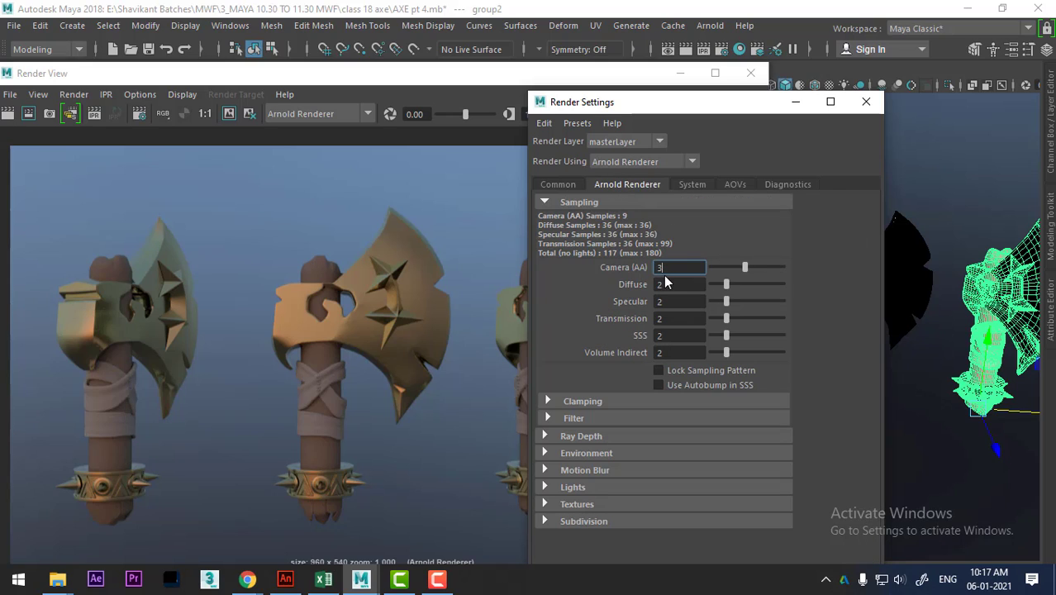
pyautogui.press('Return')
pyautogui.moveTo(745, 269); pyautogui.dragTo(756, 270)
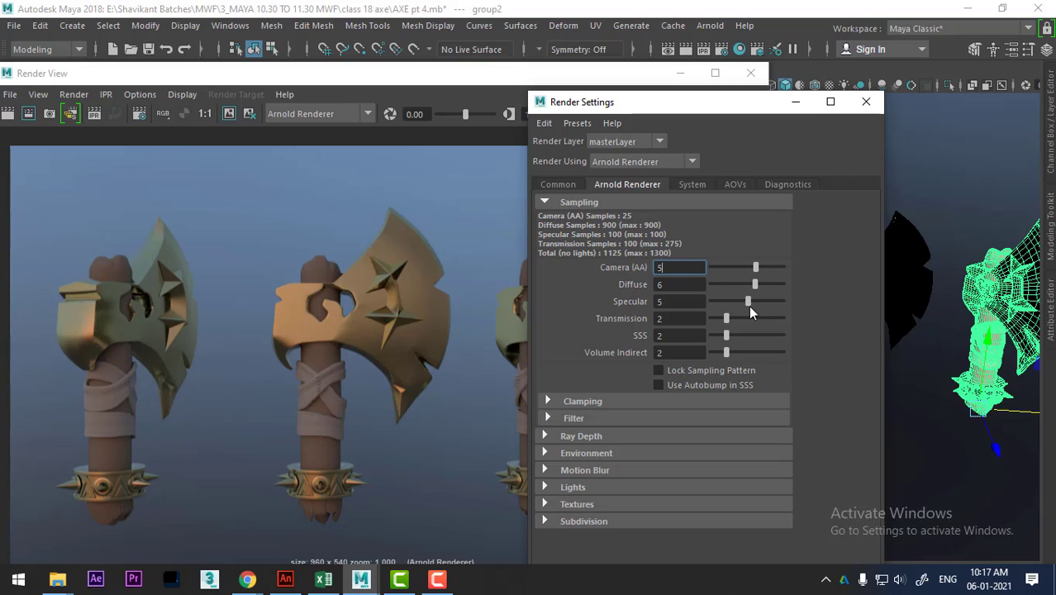
pyautogui.moveTo(749, 302); pyautogui.dragTo(754, 318)
# Close Render Settings and re-render the three axes at 1920x1080 with the higher sampling.
pyautogui.click(866, 102)
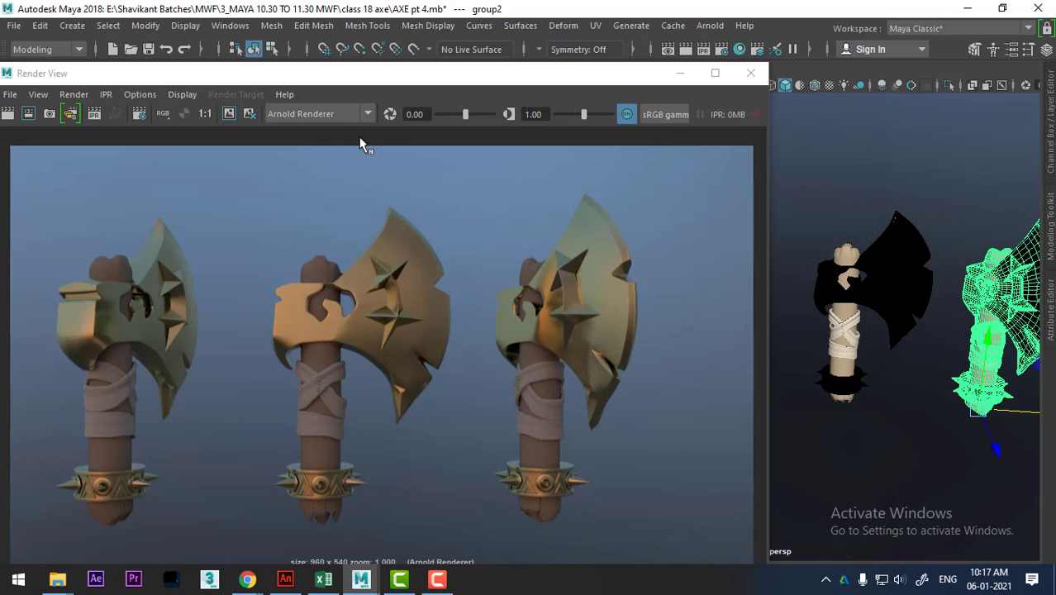
pyautogui.moveTo(304, 80); pyautogui.dragTo(386, 50)
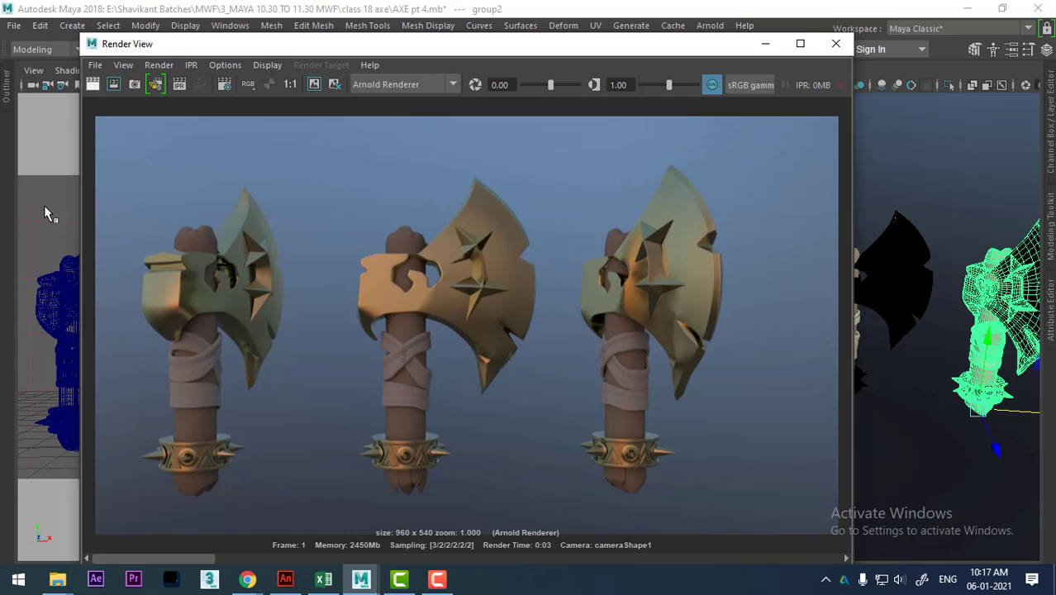
pyautogui.click(93, 83)
pyautogui.click(438, 579)
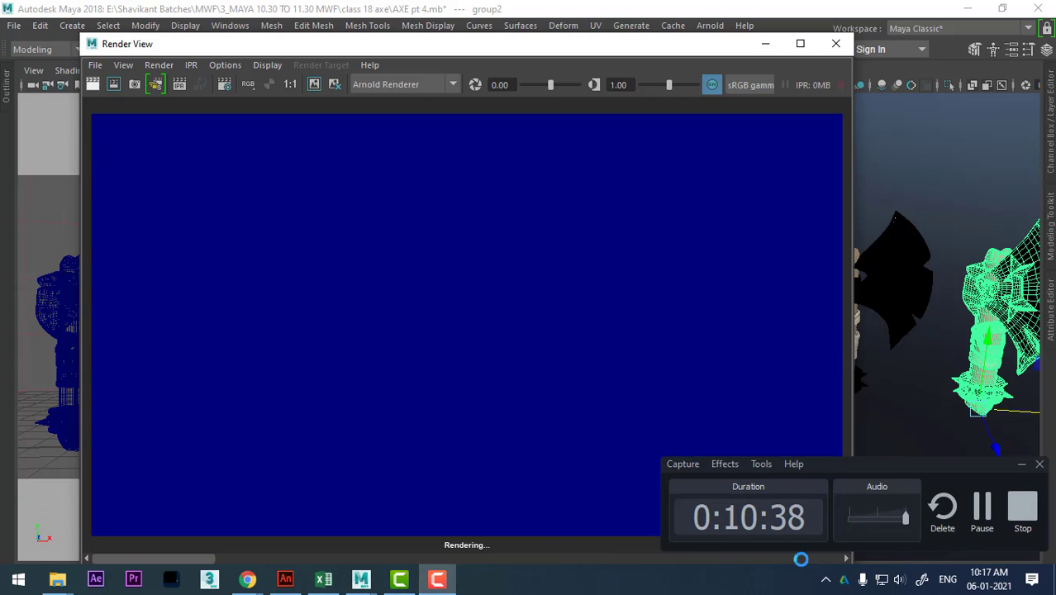
pyautogui.click(981, 517)
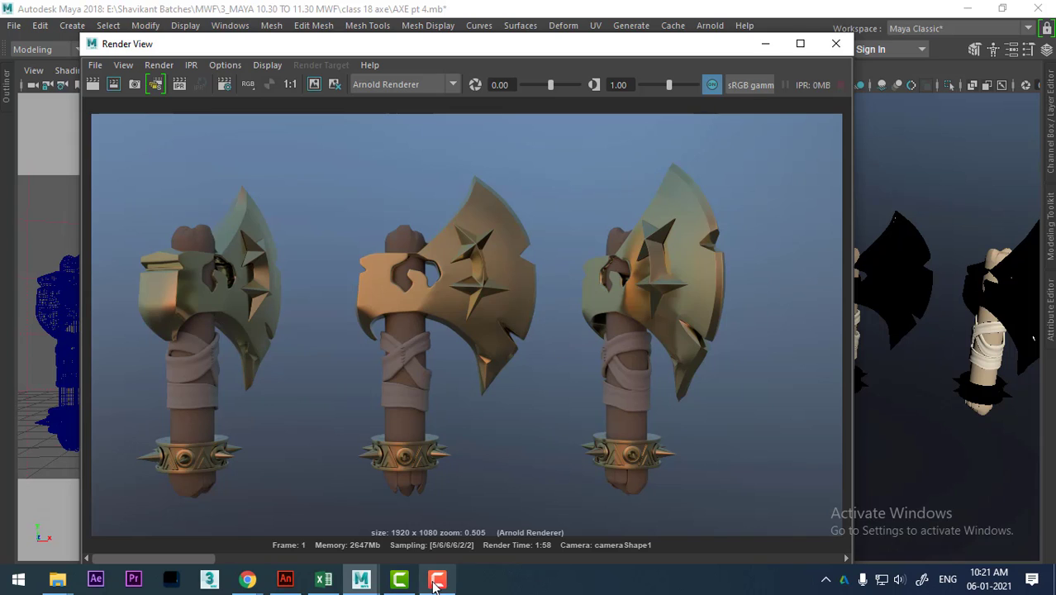
pyautogui.click(437, 579)
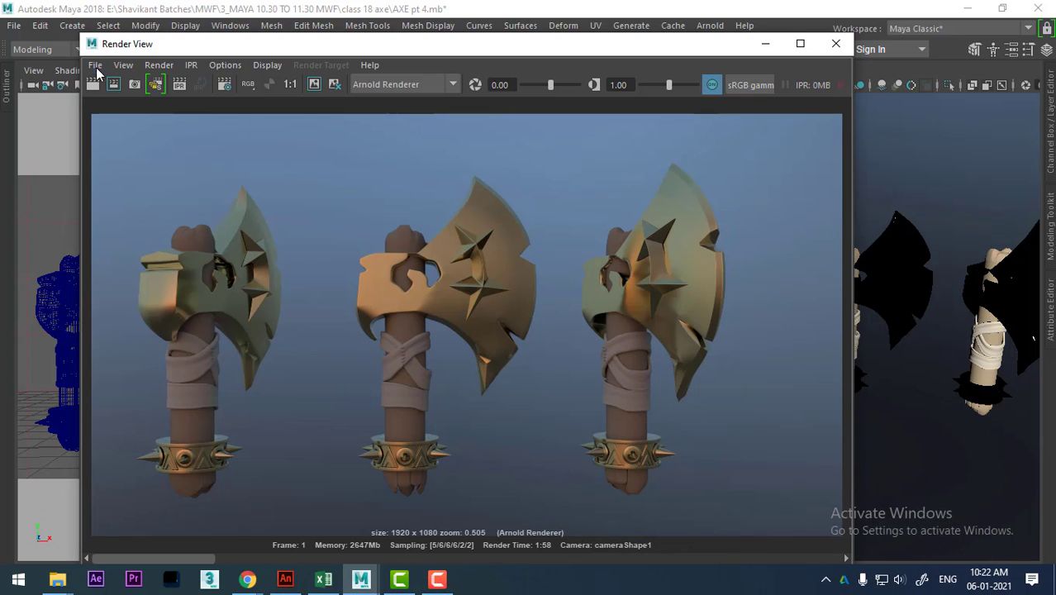
# Check the Save Image options and keep the colour-managed save mode.
pyautogui.click(95, 65)
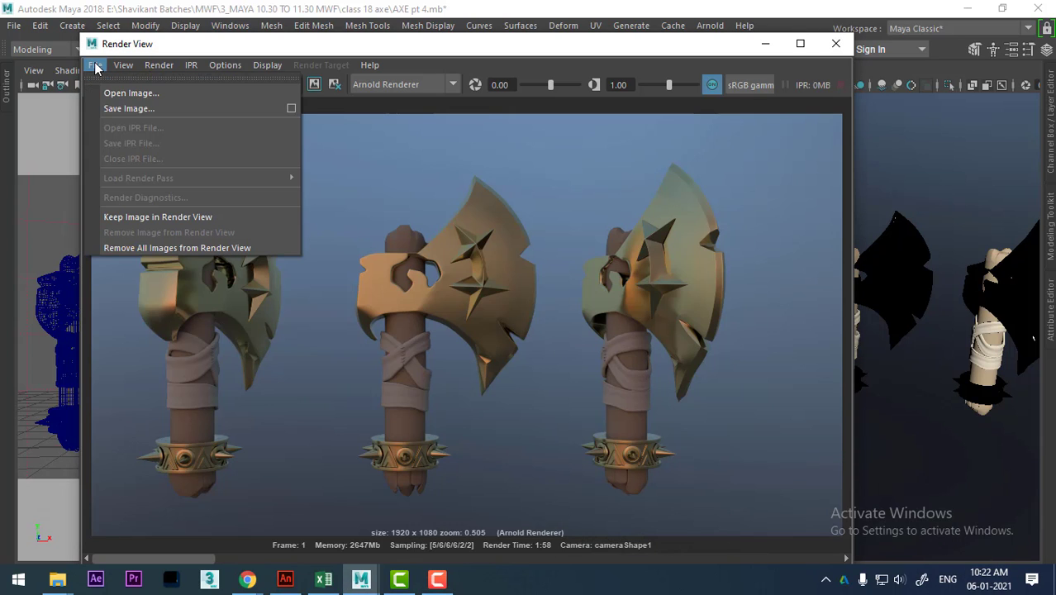
pyautogui.click(291, 110)
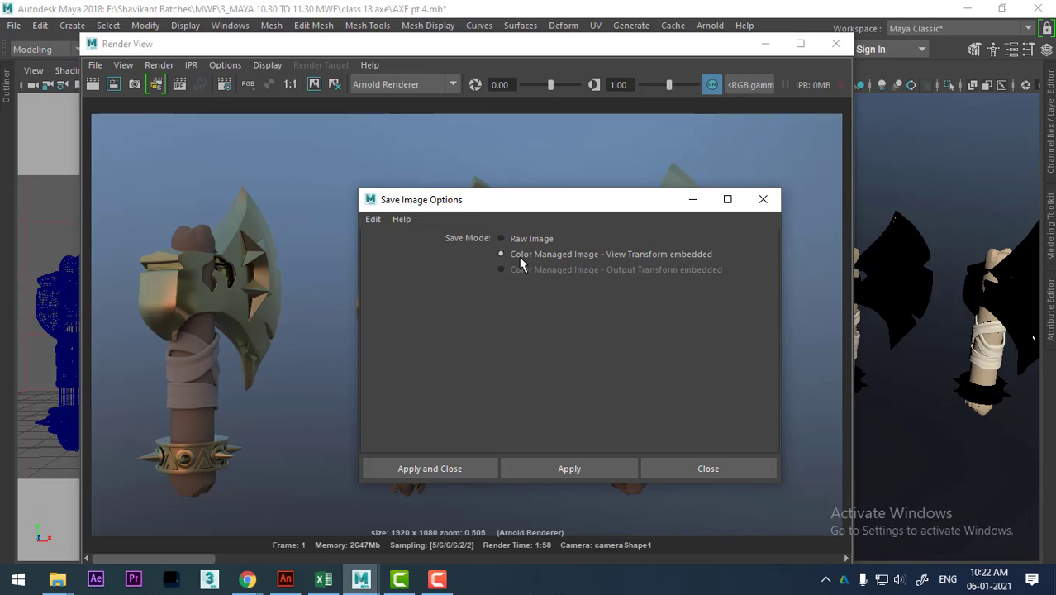
pyautogui.click(436, 468)
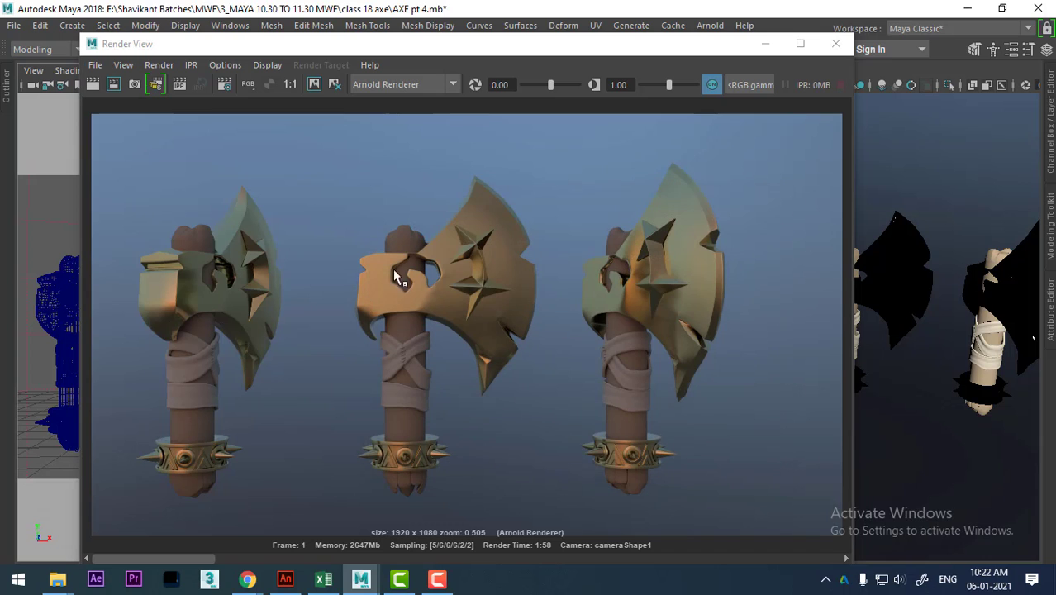
# Save the render as render.jpg inside a new Desktop folder named render.
pyautogui.click(99, 68)
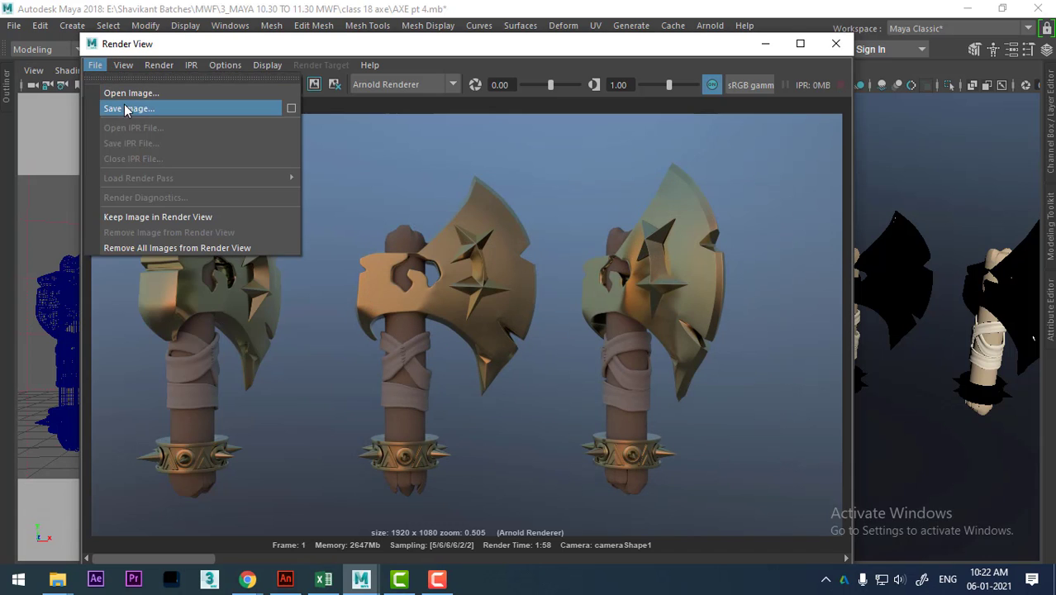
pyautogui.click(124, 103)
pyautogui.moveTo(115, 53); pyautogui.dragTo(387, 77)
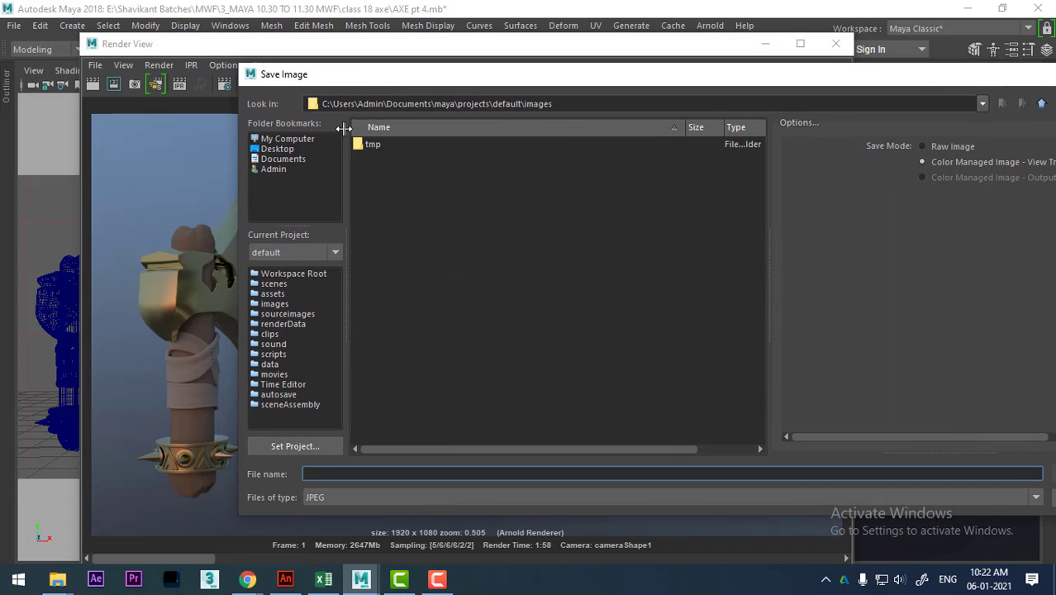
pyautogui.click(278, 151)
pyautogui.moveTo(900, 81); pyautogui.dragTo(649, 98)
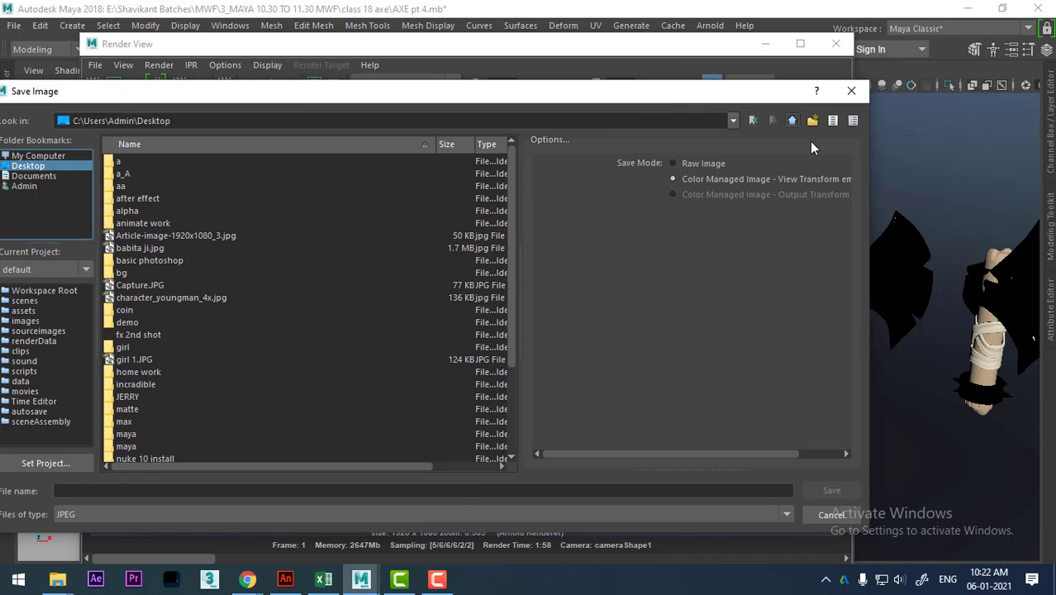
pyautogui.click(813, 121)
pyautogui.write('r')
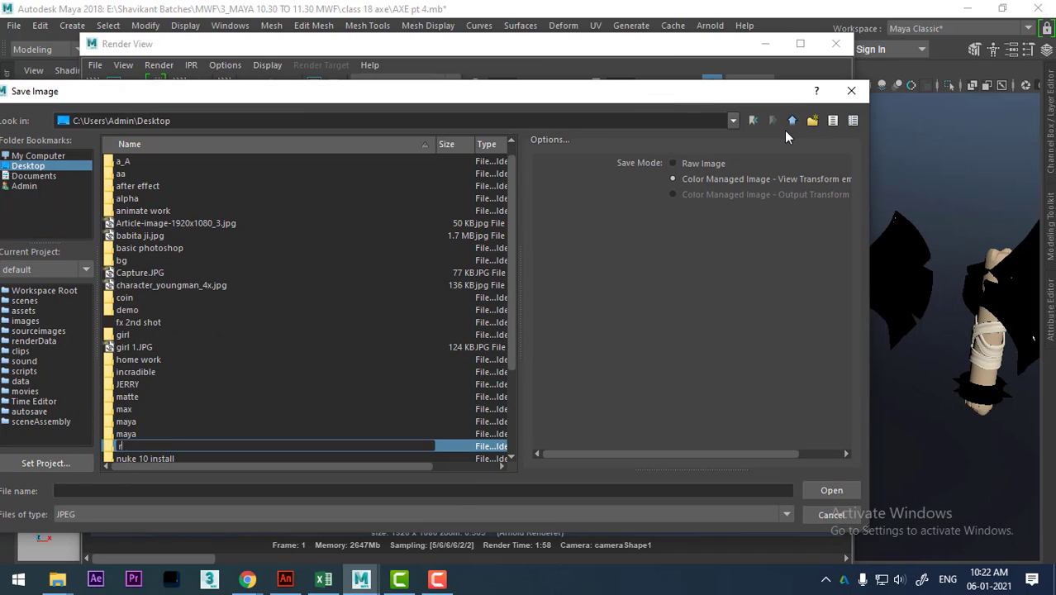
pyautogui.write('ender')
pyautogui.press('Return')
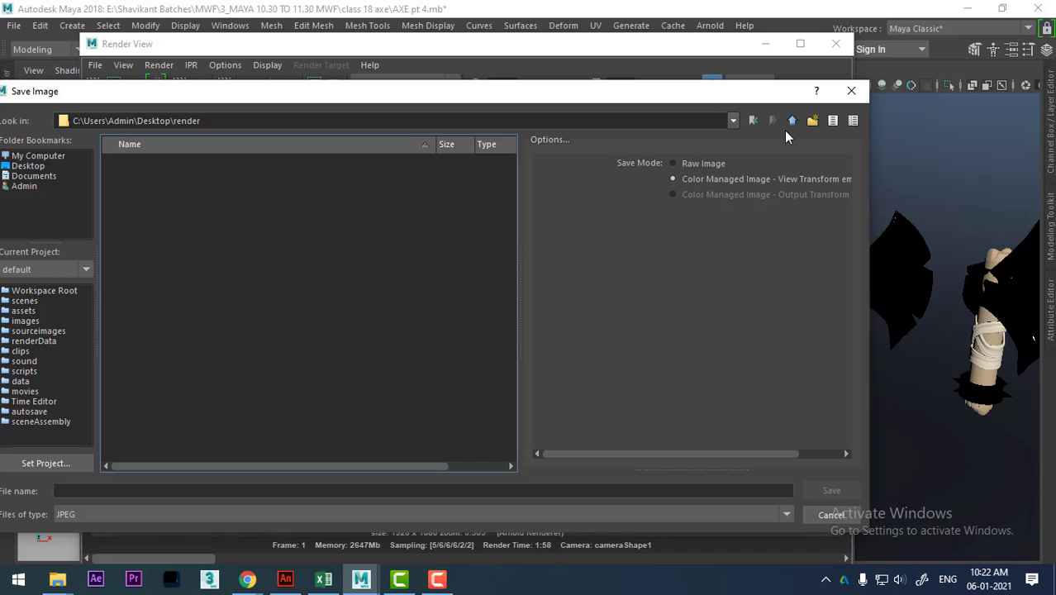
pyautogui.click(325, 486)
pyautogui.write('render')
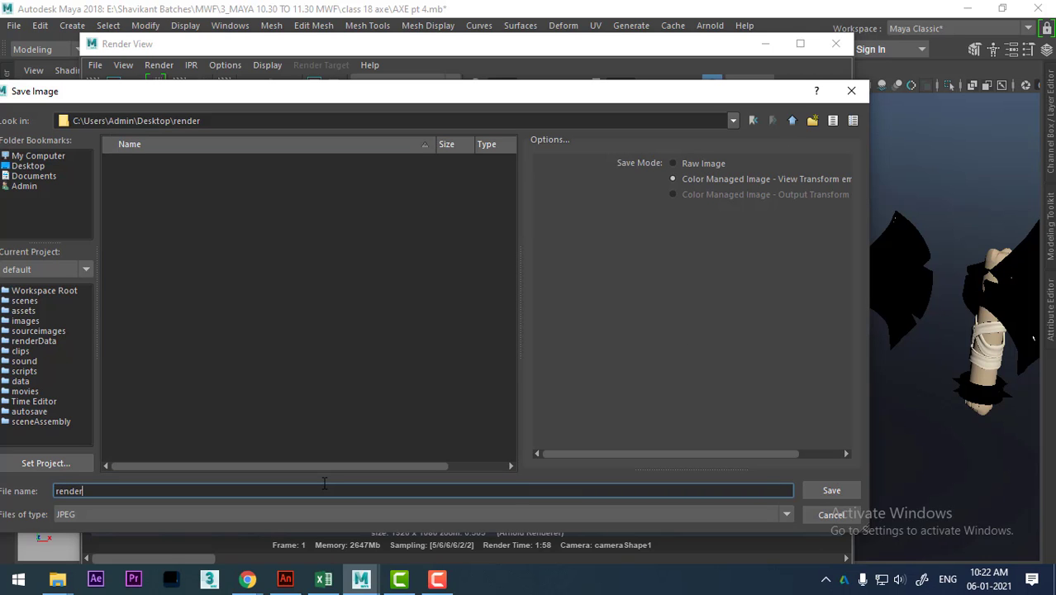
pyautogui.press('Return')
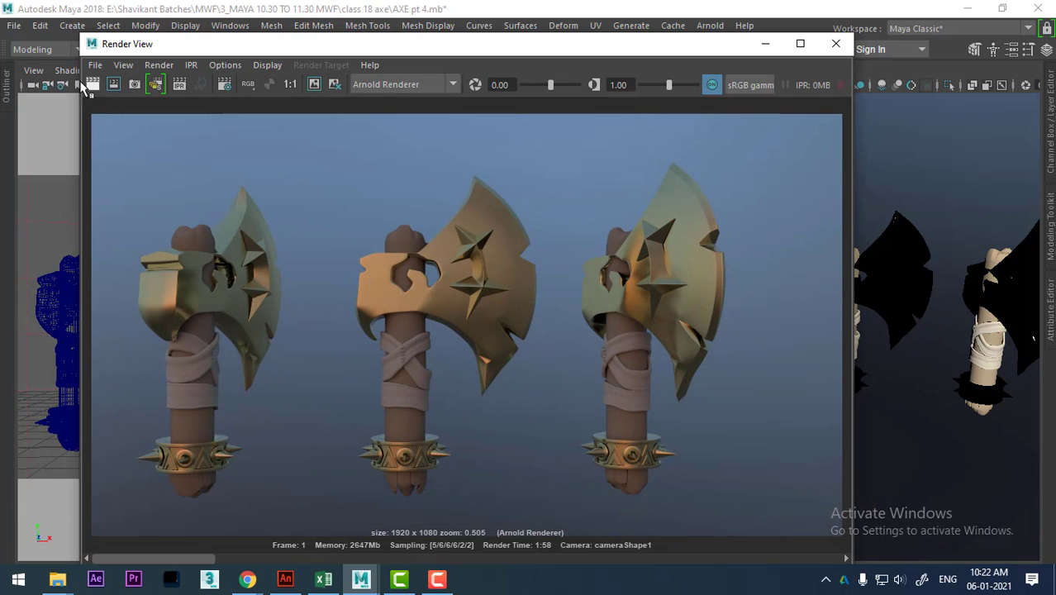
# Switch the Save Image options to Raw Image, then show the Windows desktop.
pyautogui.click(94, 66)
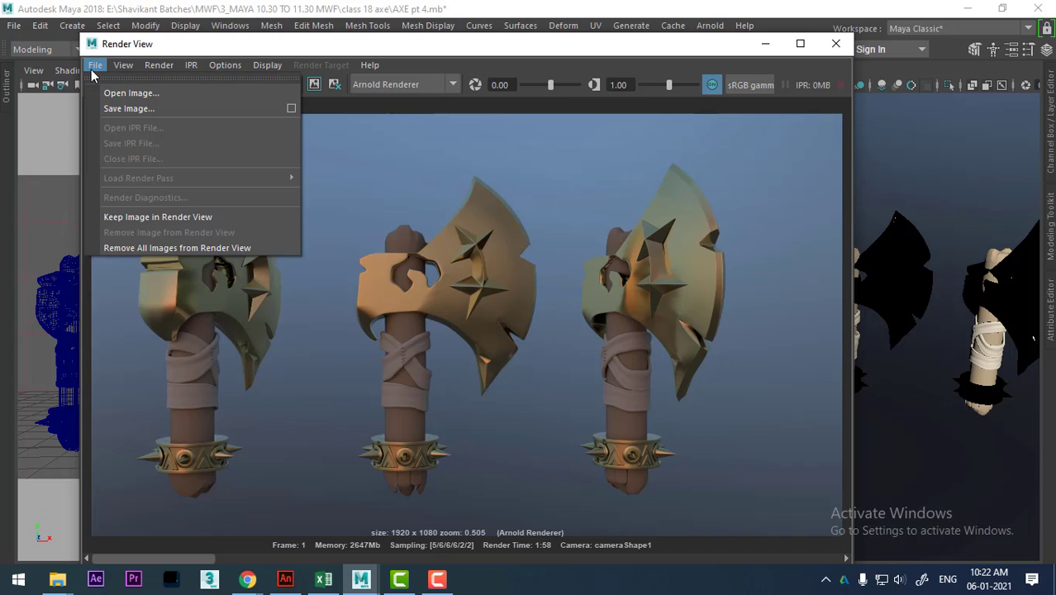
pyautogui.click(292, 108)
pyautogui.click(547, 239)
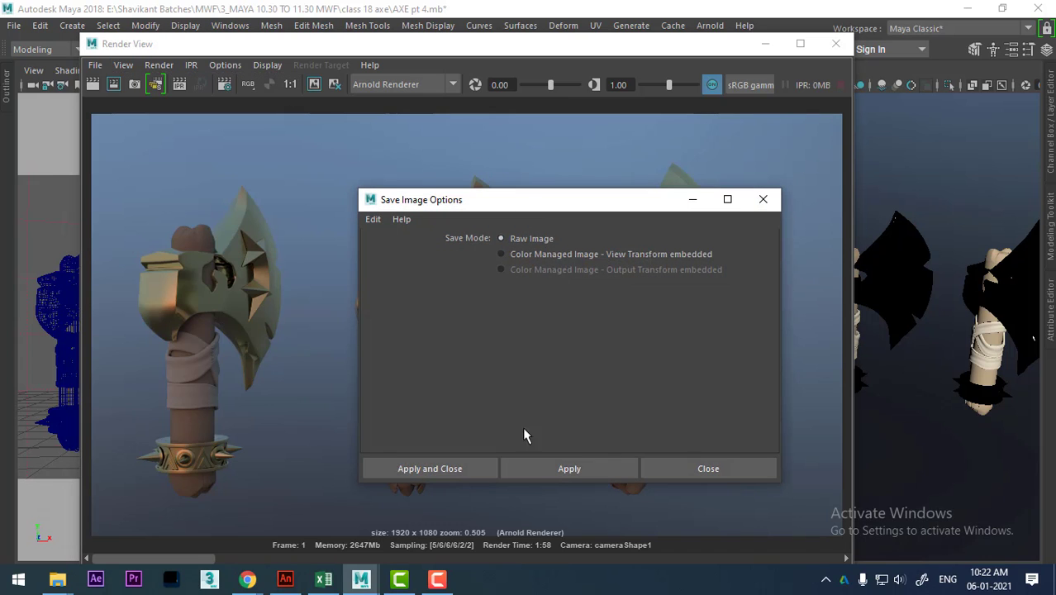
pyautogui.click(451, 478)
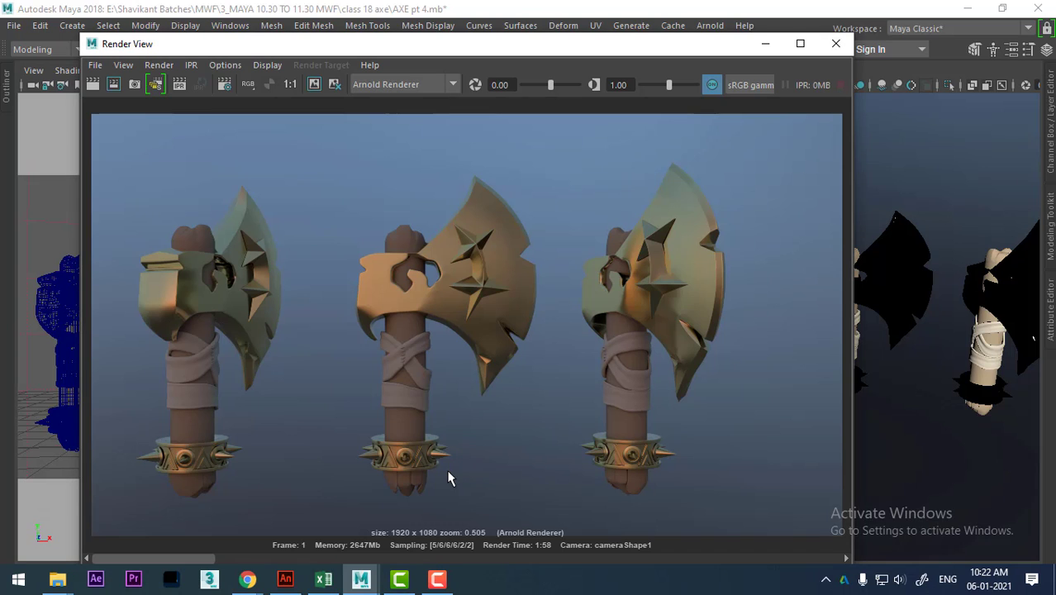
pyautogui.press('super+d')
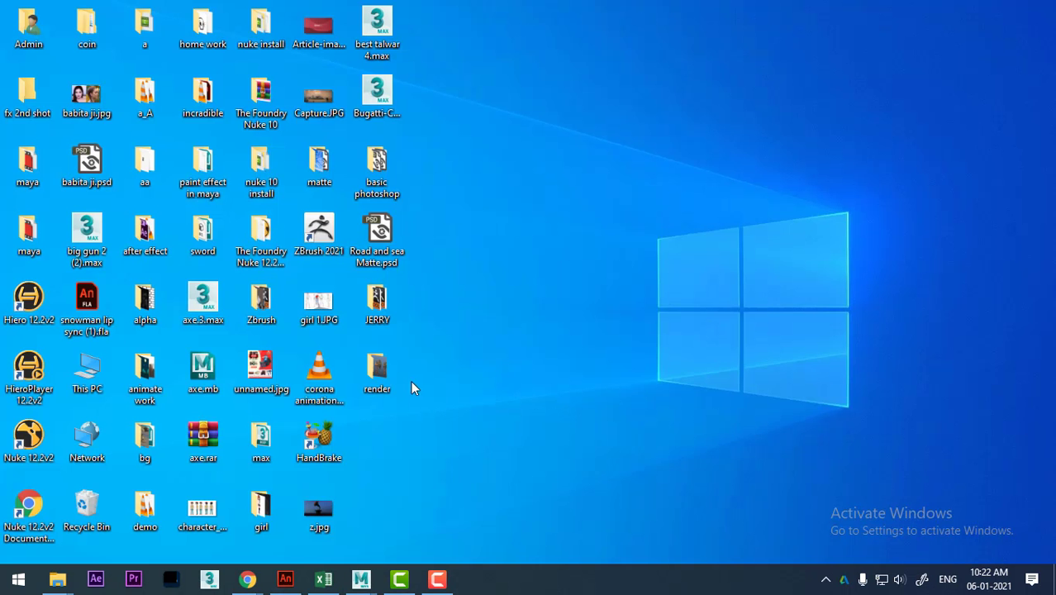
# Open the Desktop render folder, confirm render.jpg (395 KB) is there, and return to Maya's Render View.
pyautogui.doubleClick(376, 372)
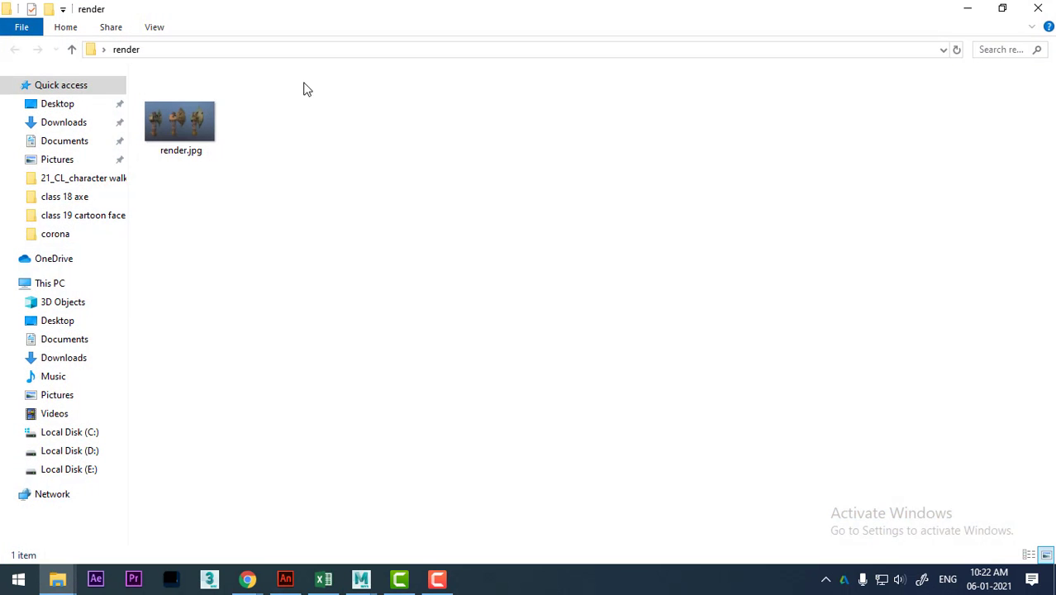
pyautogui.click(203, 139)
pyautogui.click(410, 50)
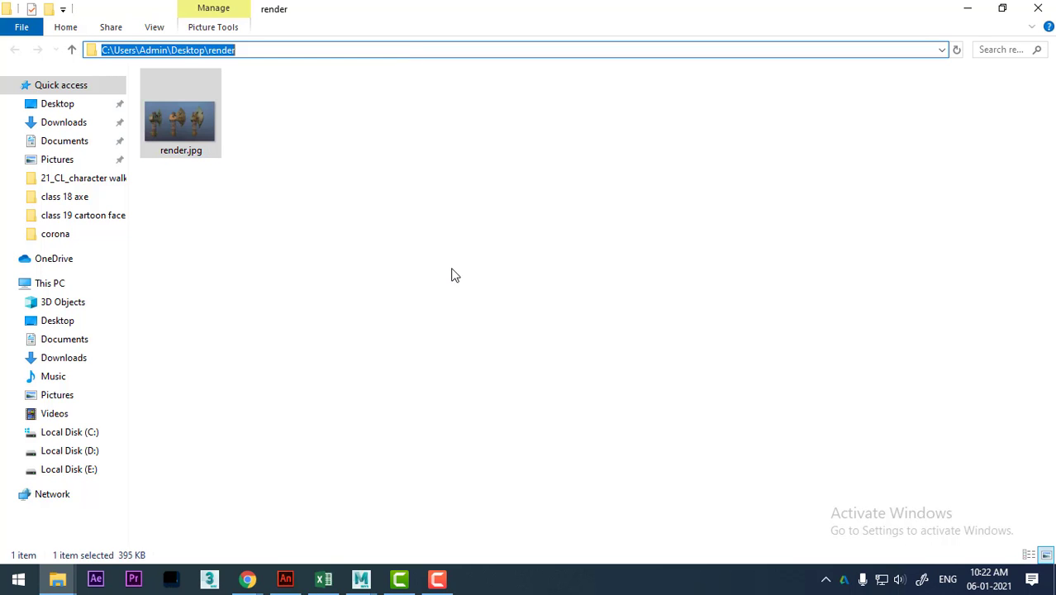
pyautogui.moveTo(361, 579)
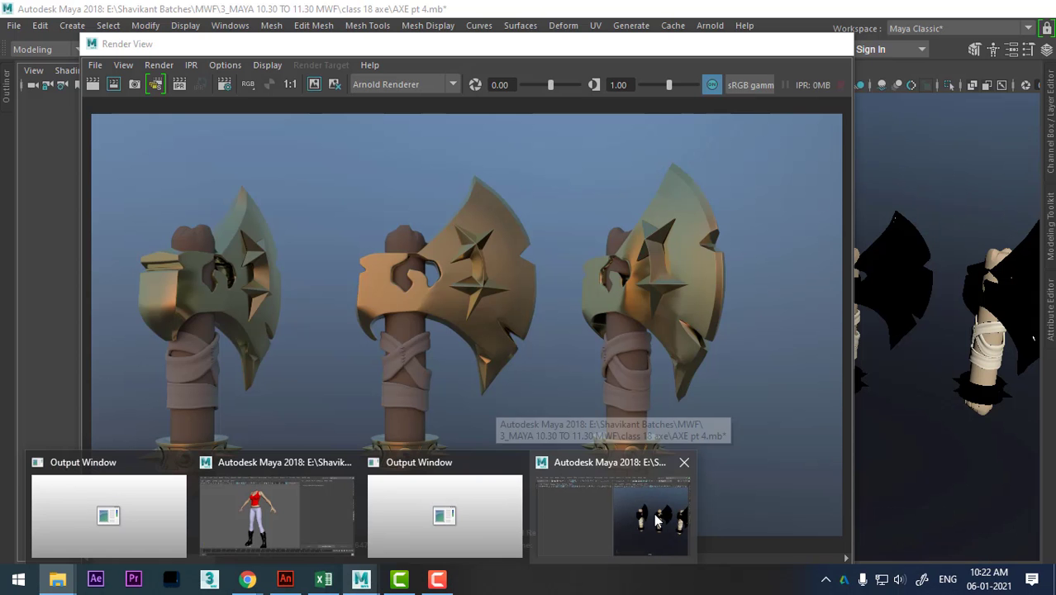
pyautogui.click(592, 524)
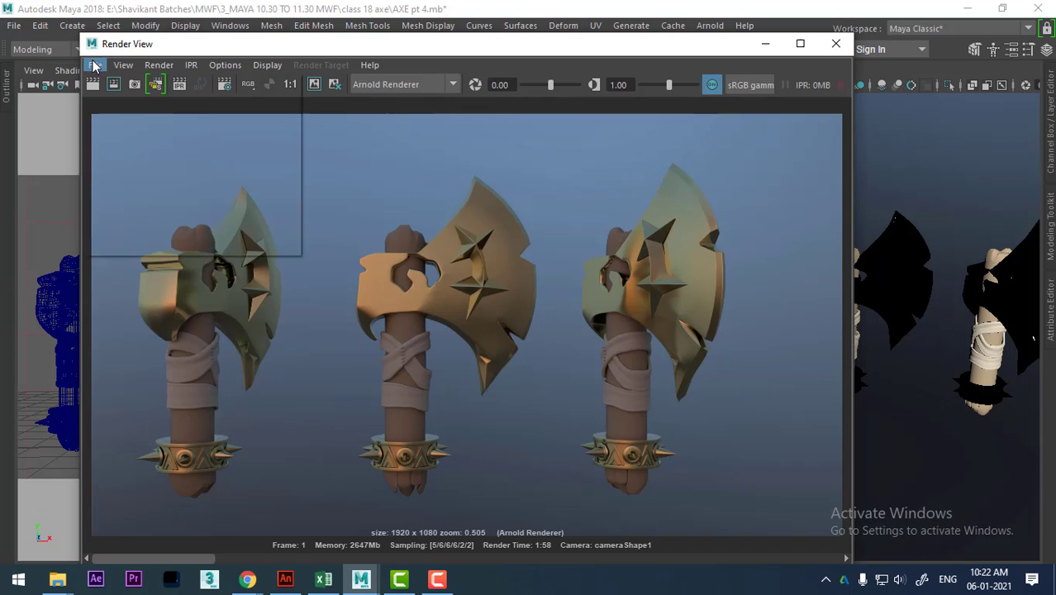
# Switch the Save Image option to Raw Image and save the render as render_raw.jpg.
pyautogui.click(288, 108)
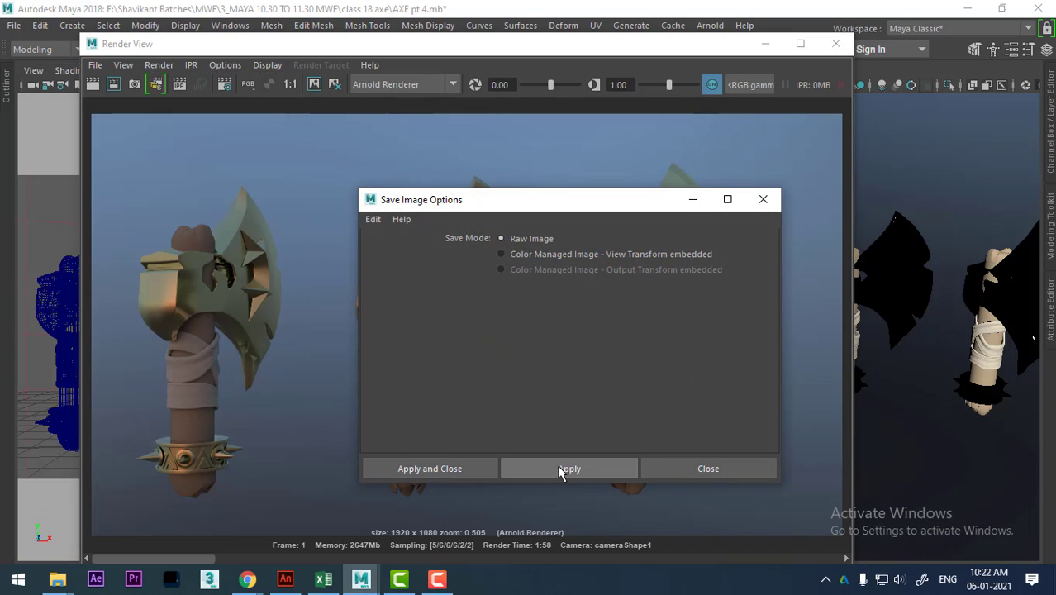
pyautogui.click(451, 474)
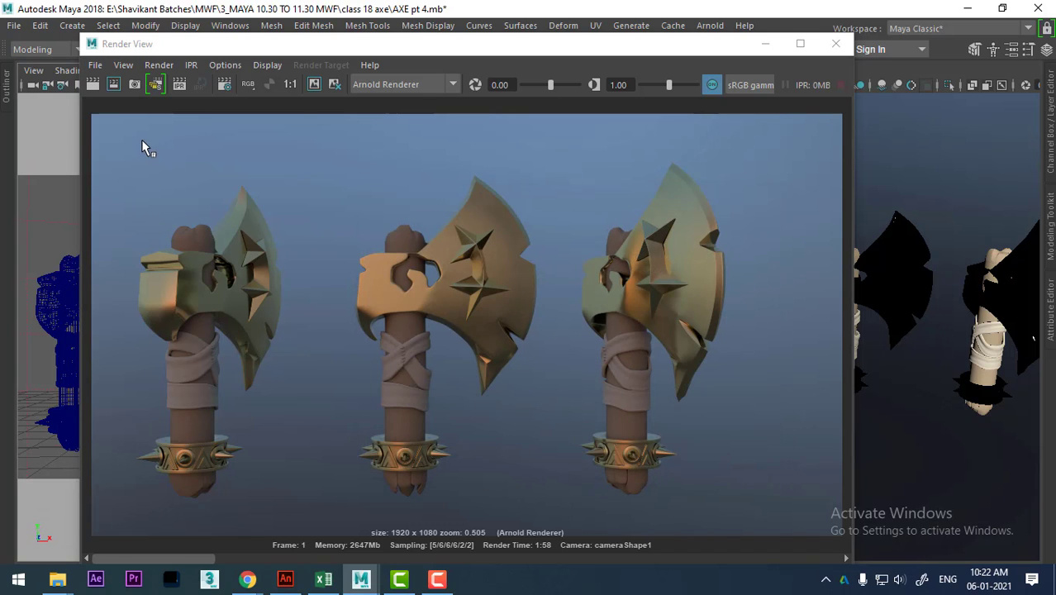
pyautogui.click(95, 65)
pyautogui.click(118, 107)
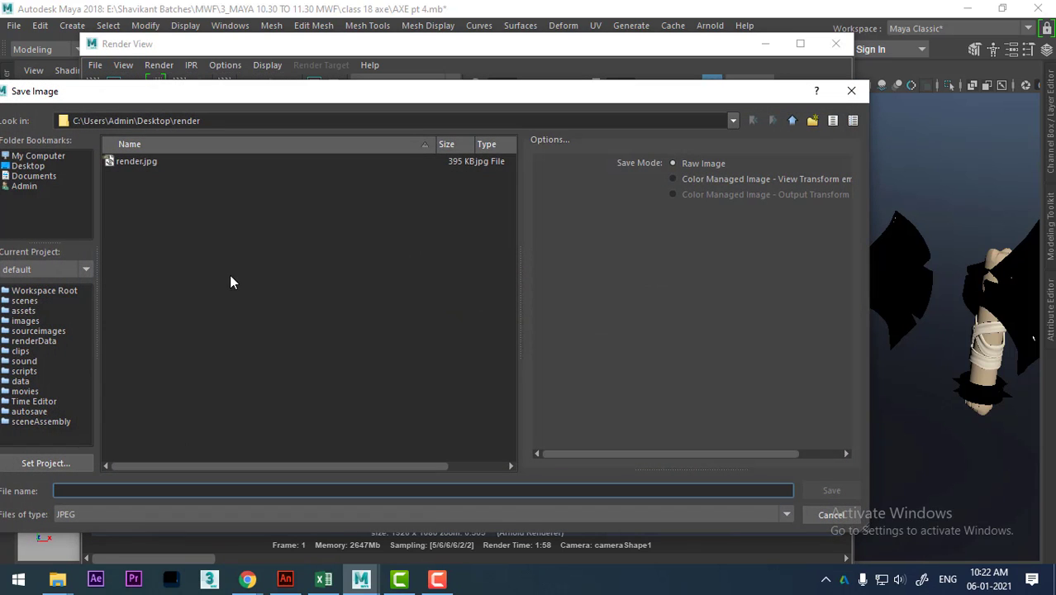
pyautogui.click(124, 162)
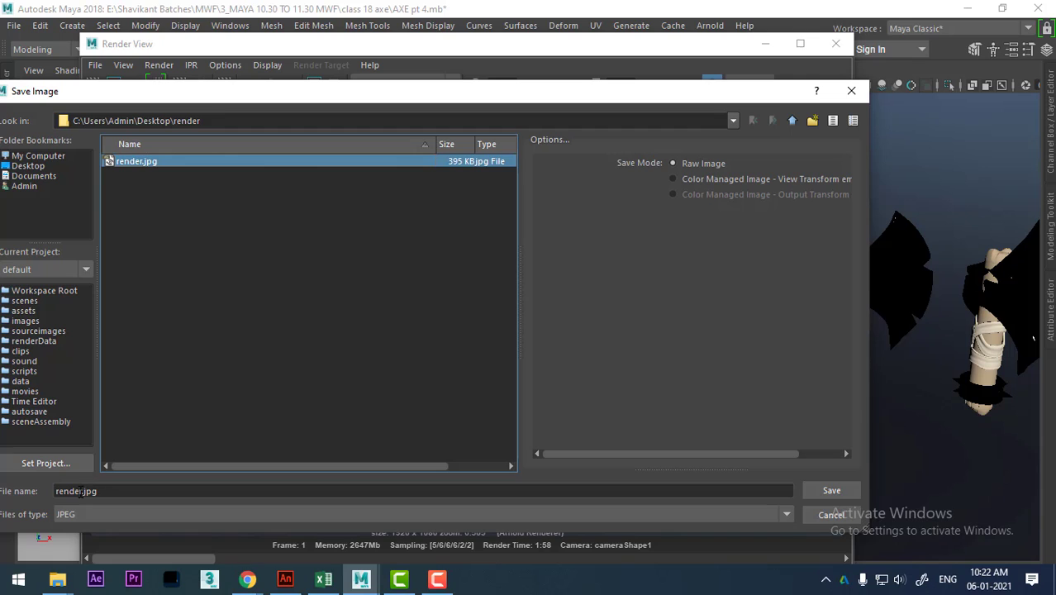
pyautogui.click(88, 491)
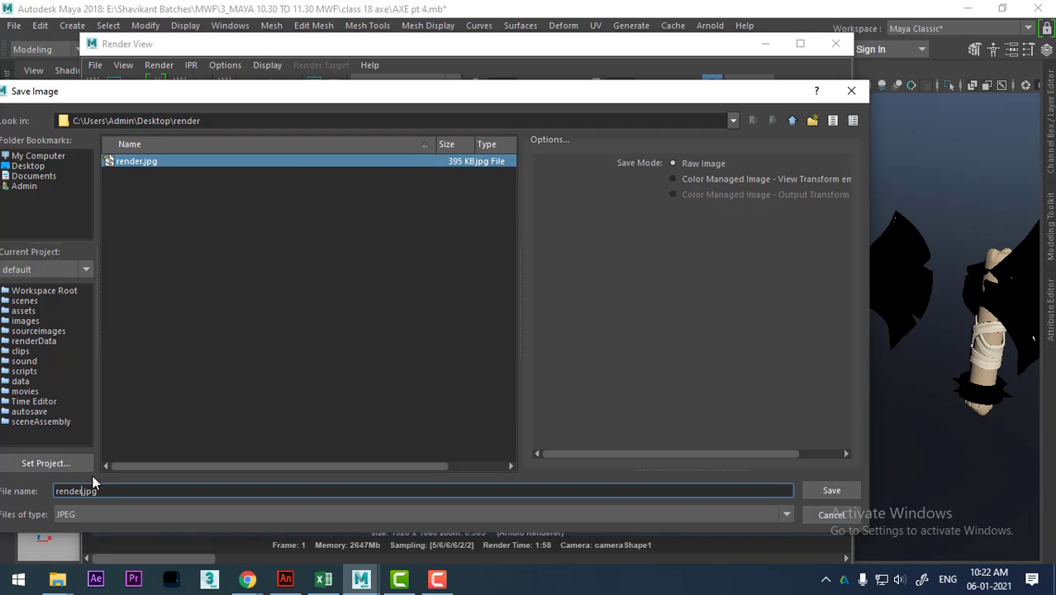
pyautogui.write('_raw')
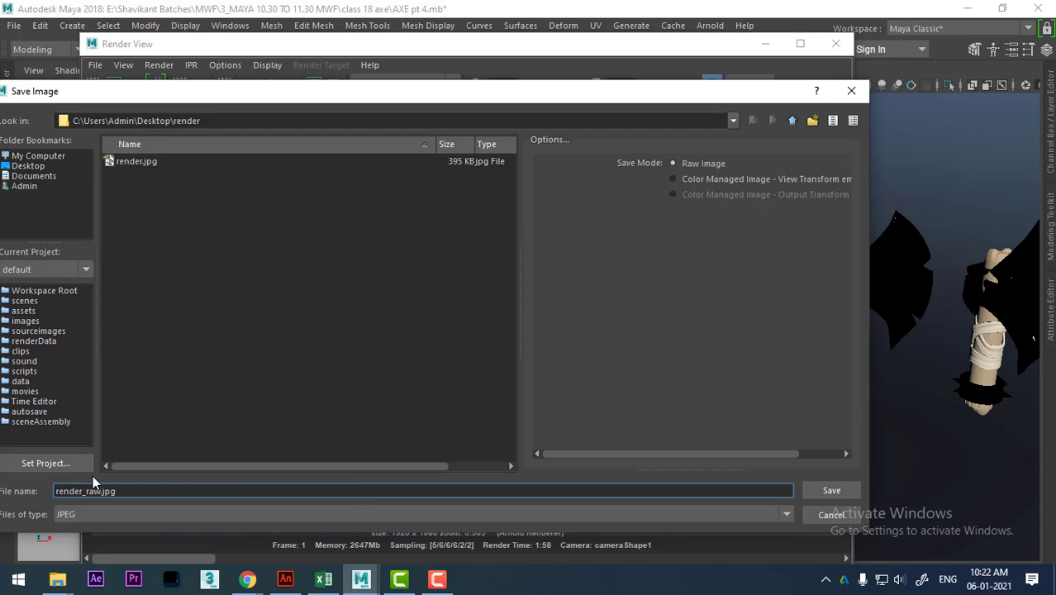
pyautogui.press('Return')
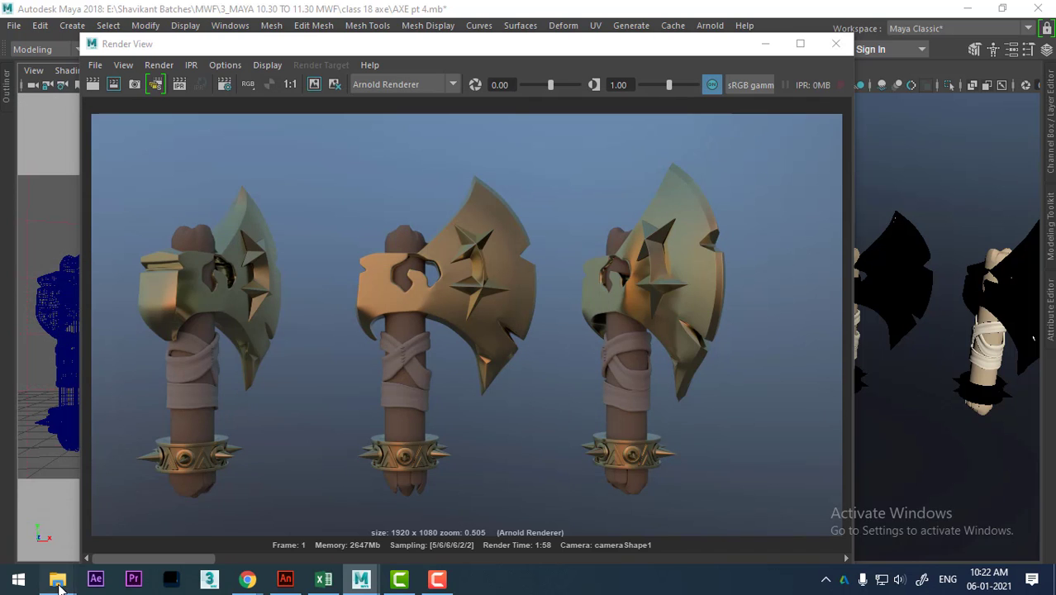
# Open render_raw.jpg from the render folder in the image viewer.
pyautogui.moveTo(57, 579)
pyautogui.click(535, 494)
pyautogui.click(433, 311)
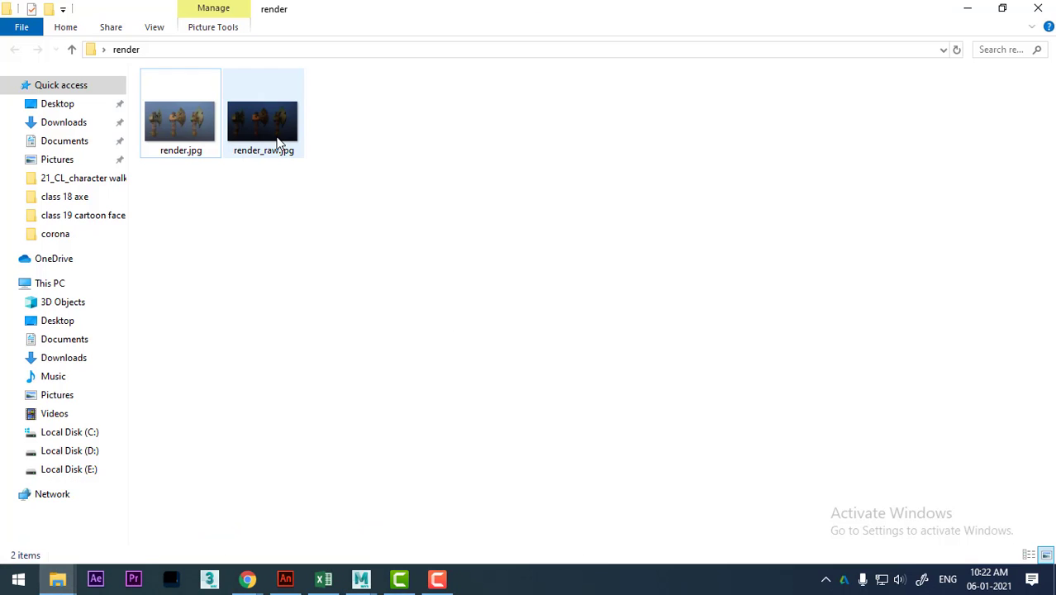
pyautogui.click(277, 139)
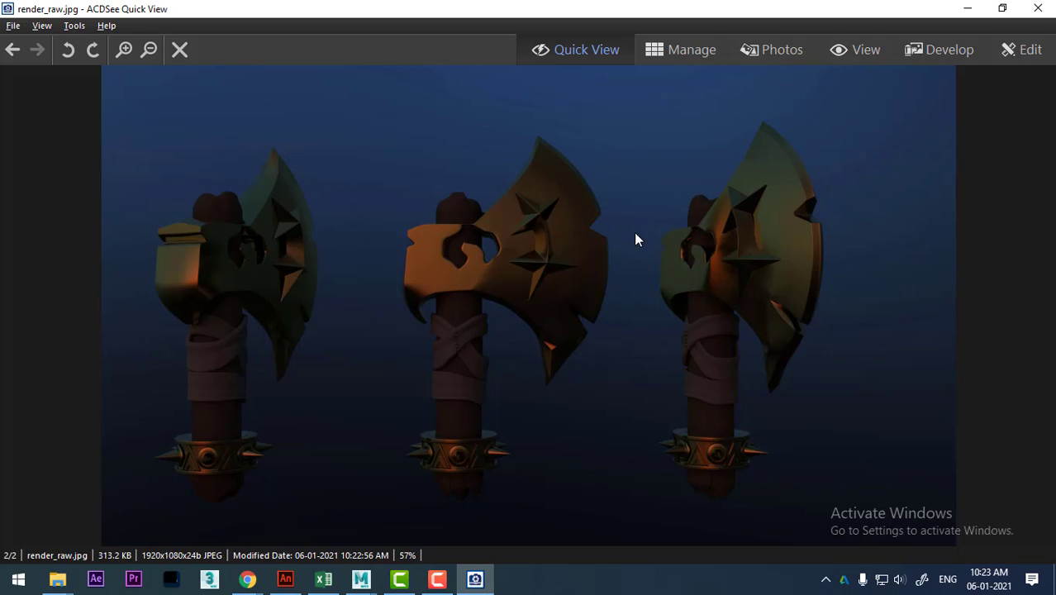
# Step back to the brighter render.jpg in ACDSee Quick View to compare it with render_raw.jpg.
pyautogui.press('Left')
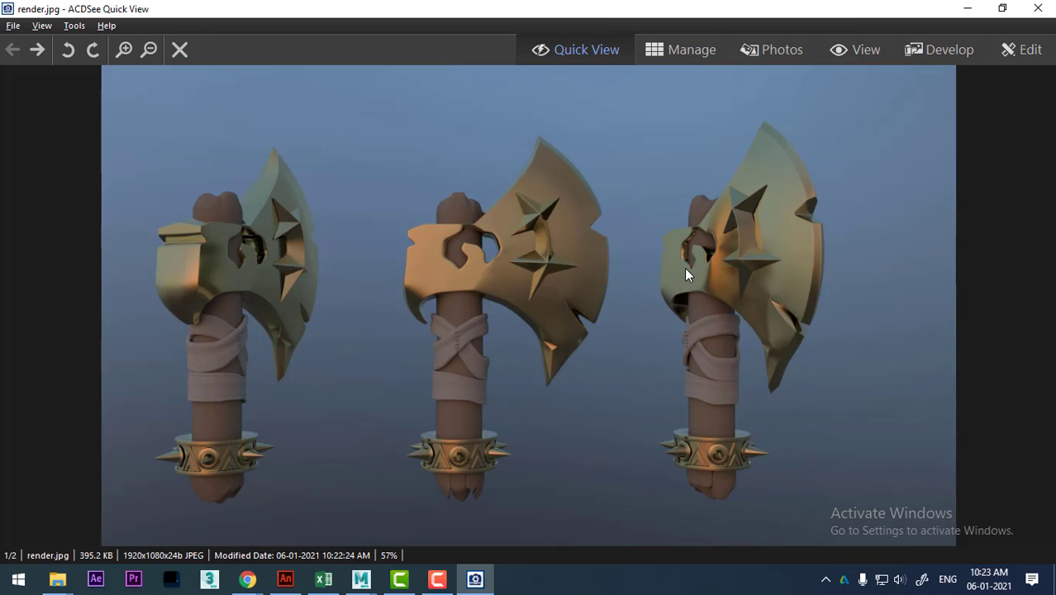